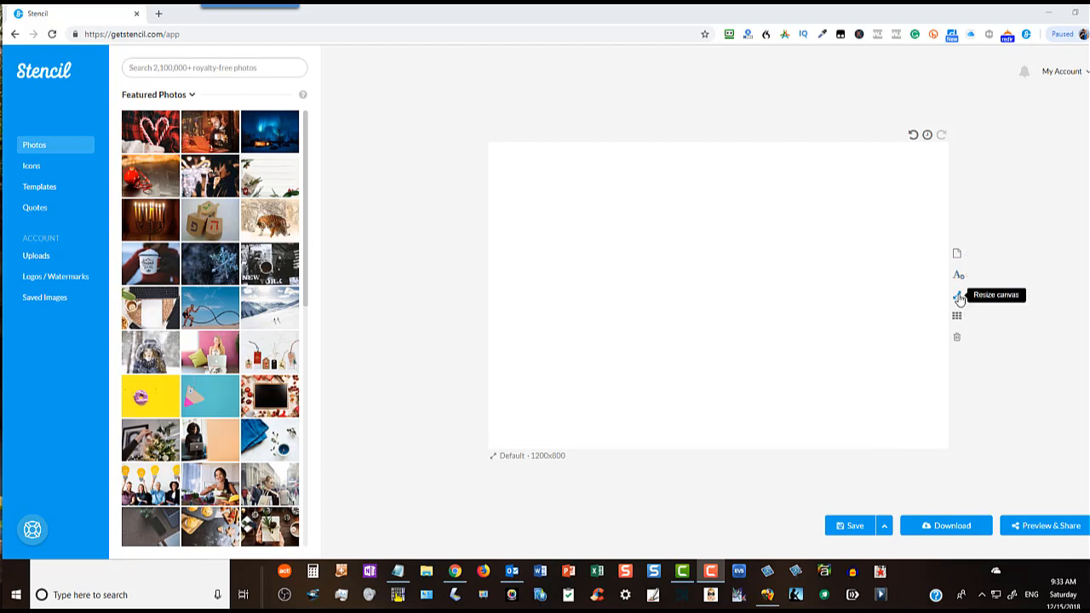
Look over the preset post sizes for the canvas and preview its alignment grid.
left_click(958, 297)
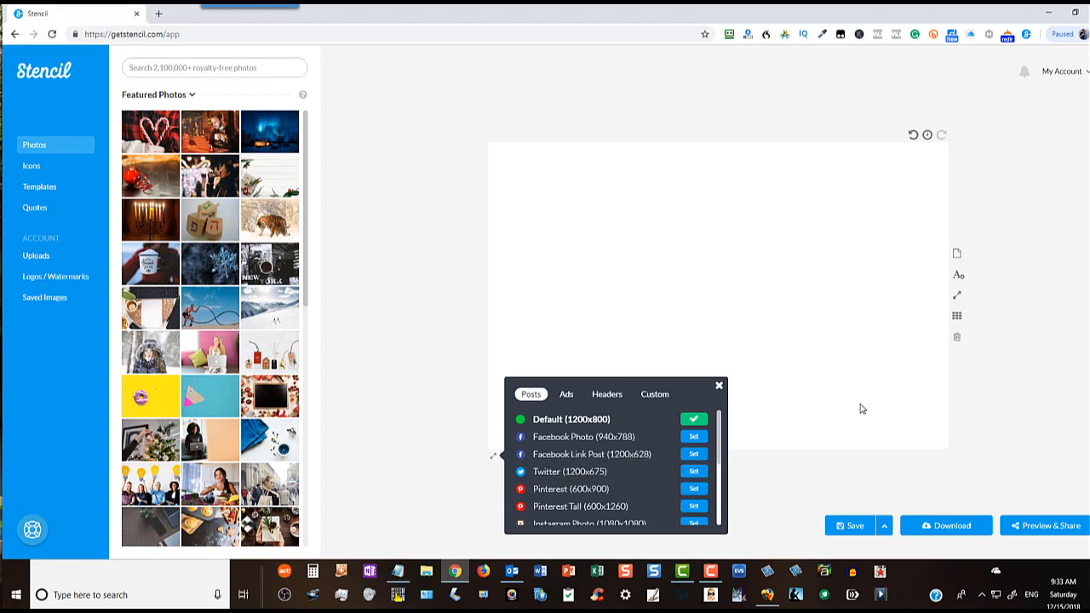
left_click(997, 378)
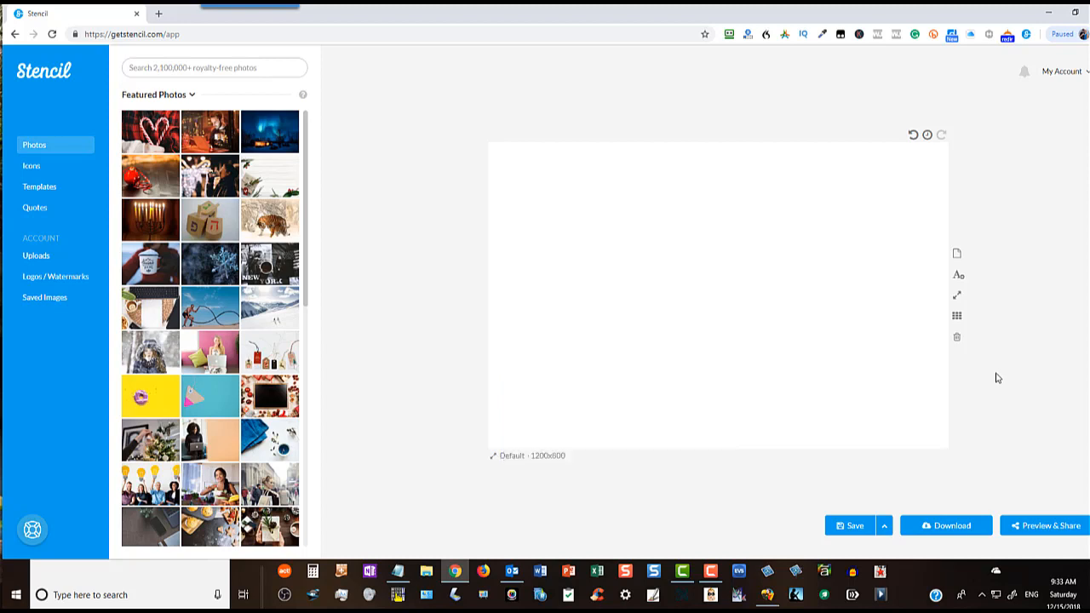
left_click(960, 318)
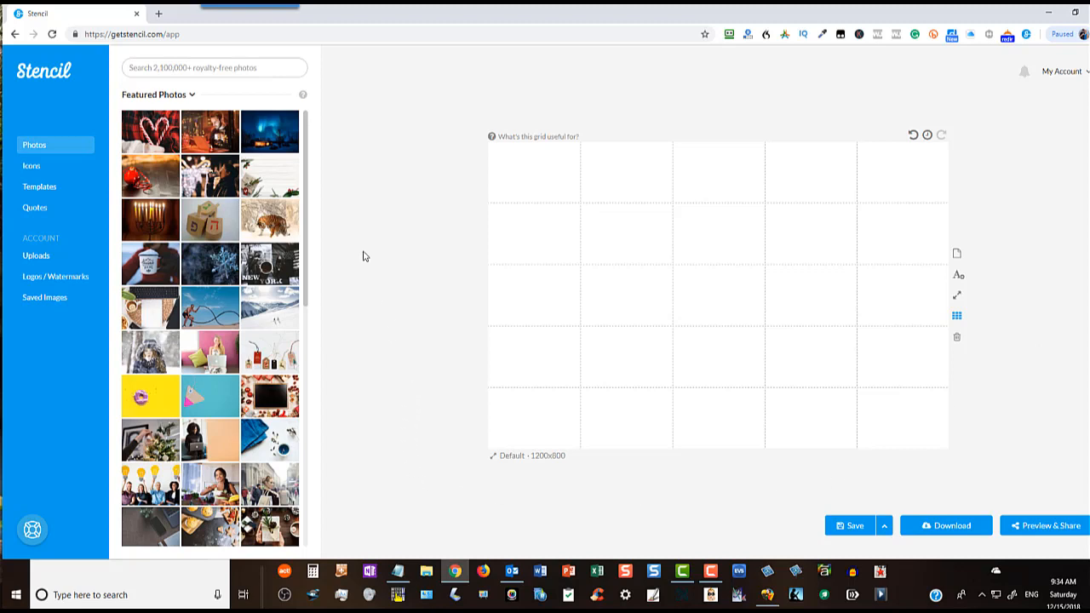
left_click(958, 315)
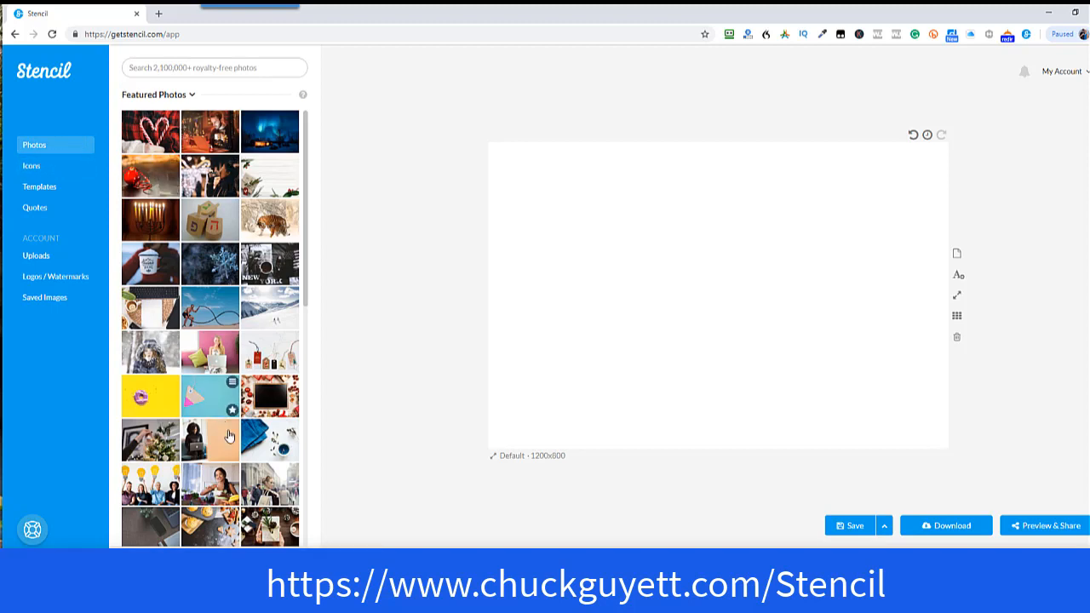
Search the royalty-free photo library for OCEAN.
scroll(227, 434, "down", 1)
scroll(227, 435, "up", 1)
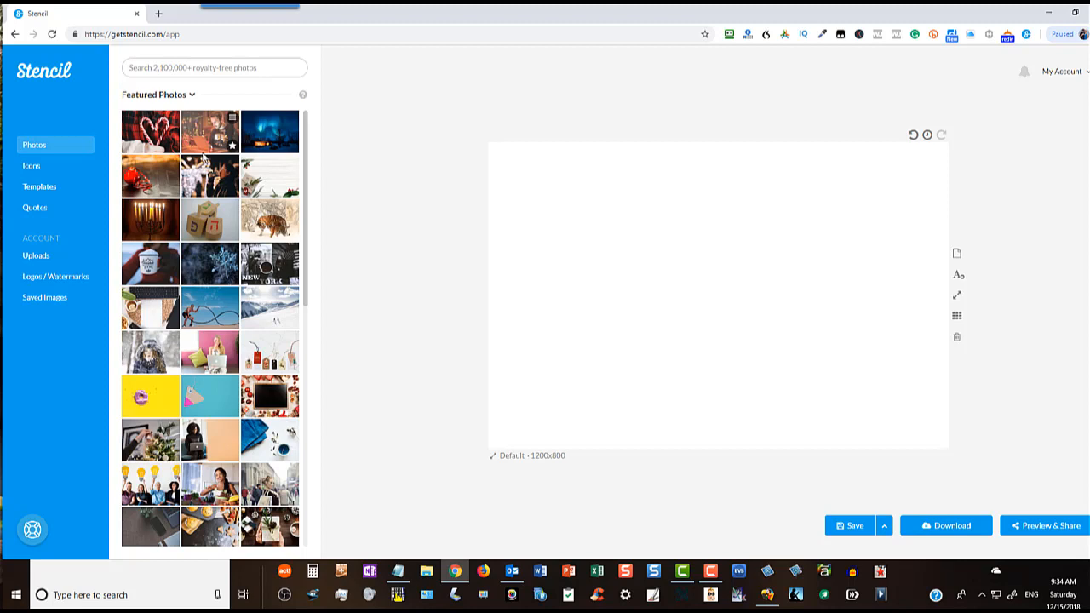
left_click(161, 66)
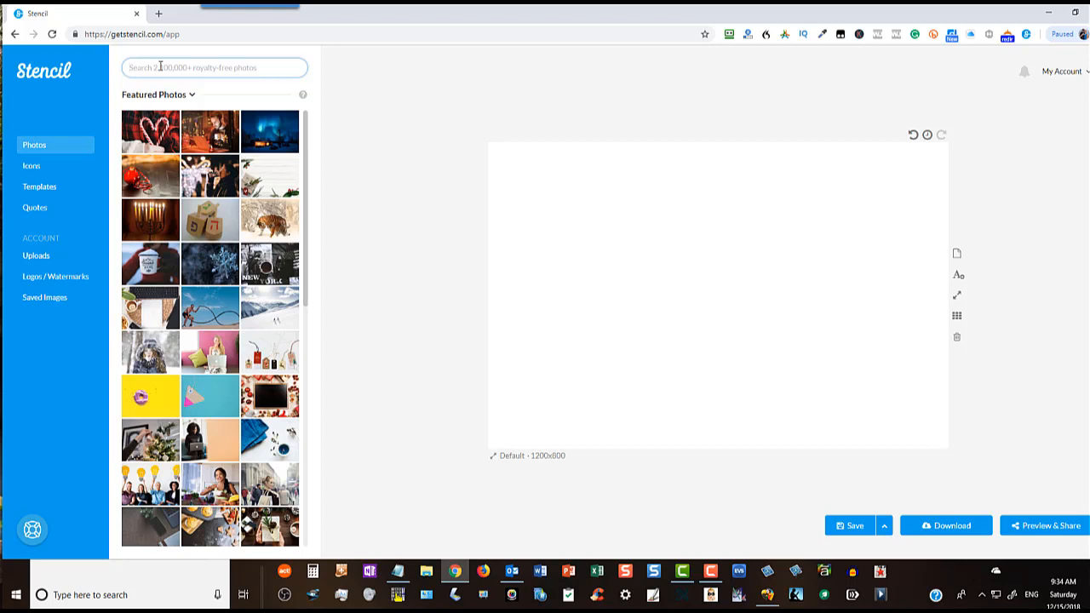
type("o")
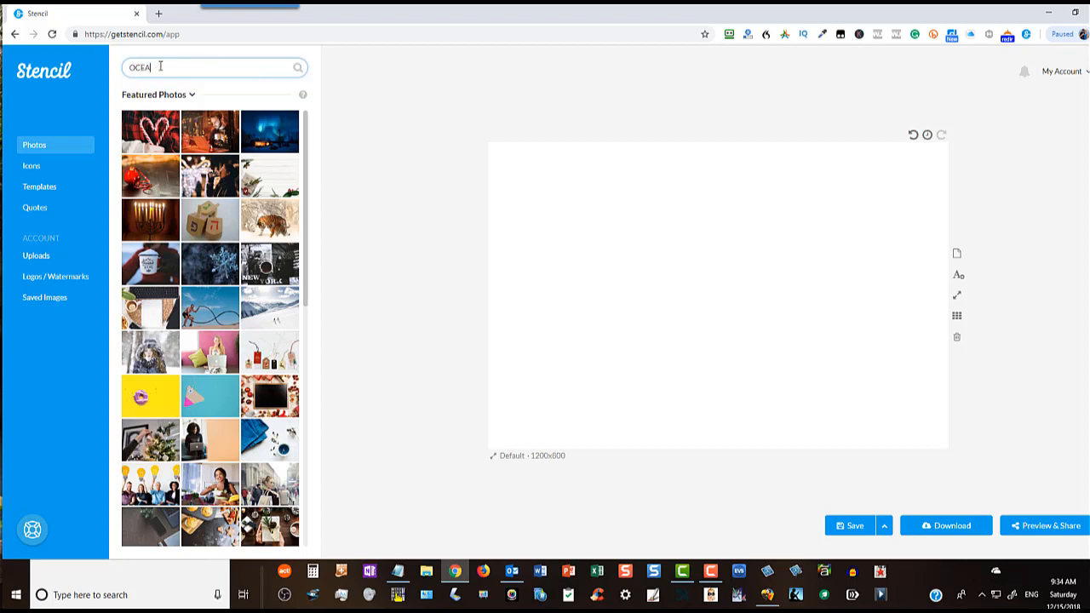
key("Return")
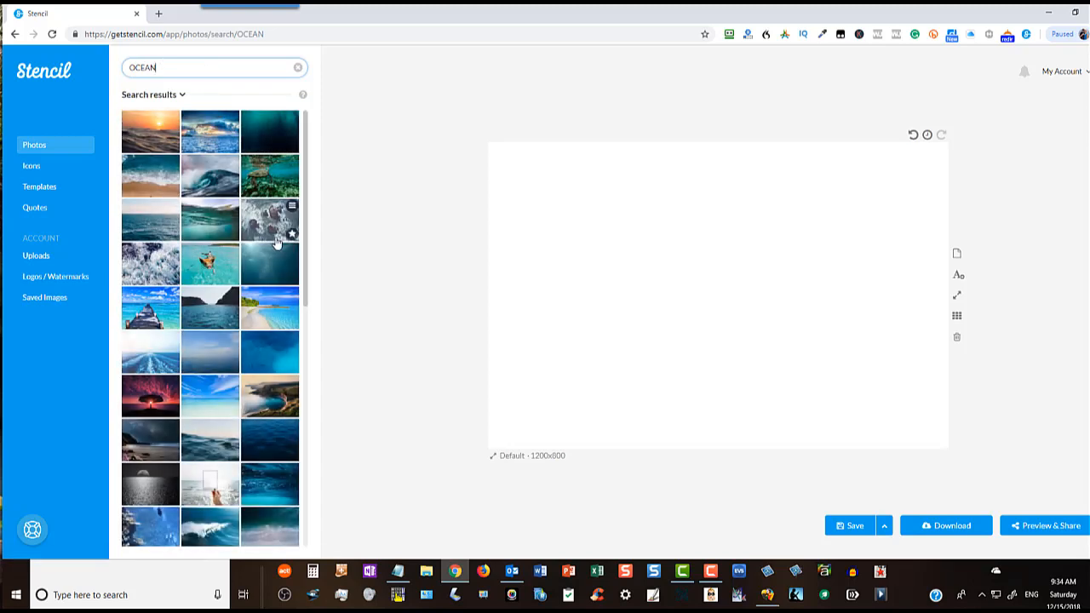
Set the photo of a lone tree in still water at purple sunset as the canvas background.
scroll(246, 426, "down", 1)
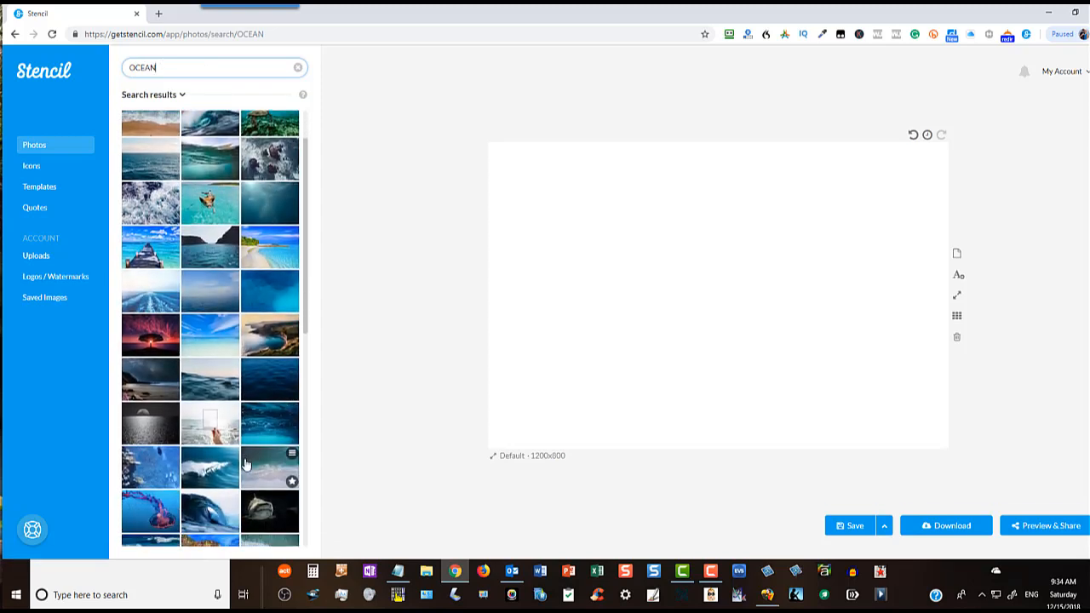
scroll(246, 465, "up", 1)
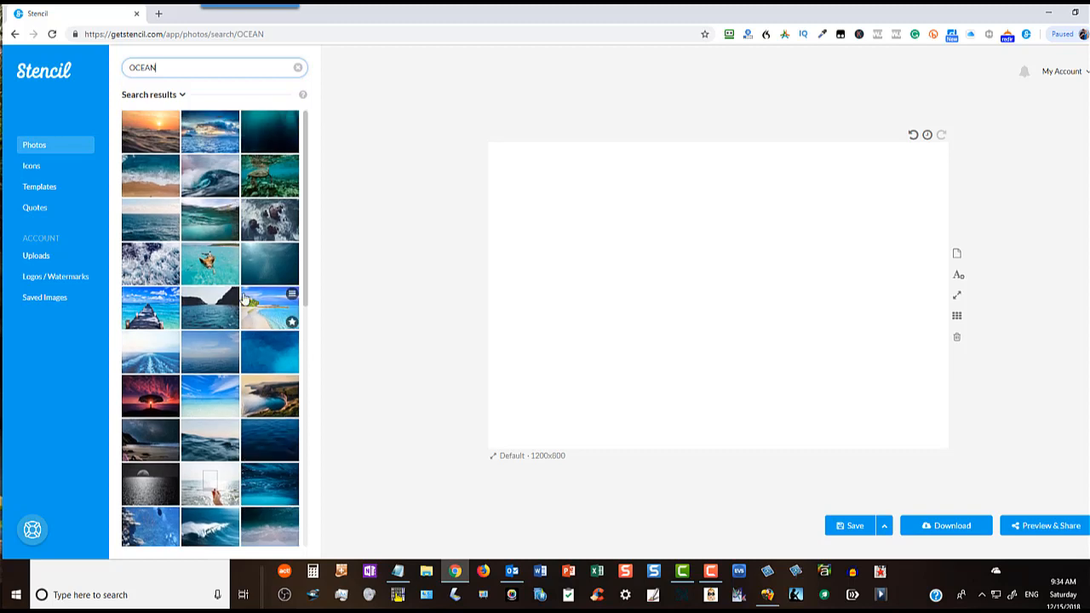
scroll(247, 323, "down", 3)
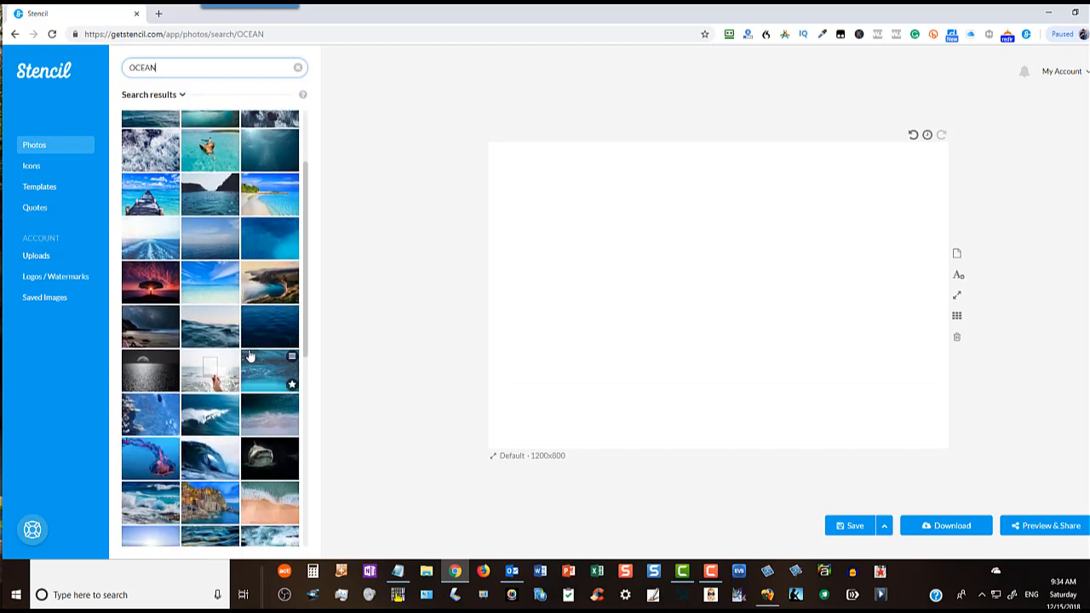
scroll(250, 356, "down", 2)
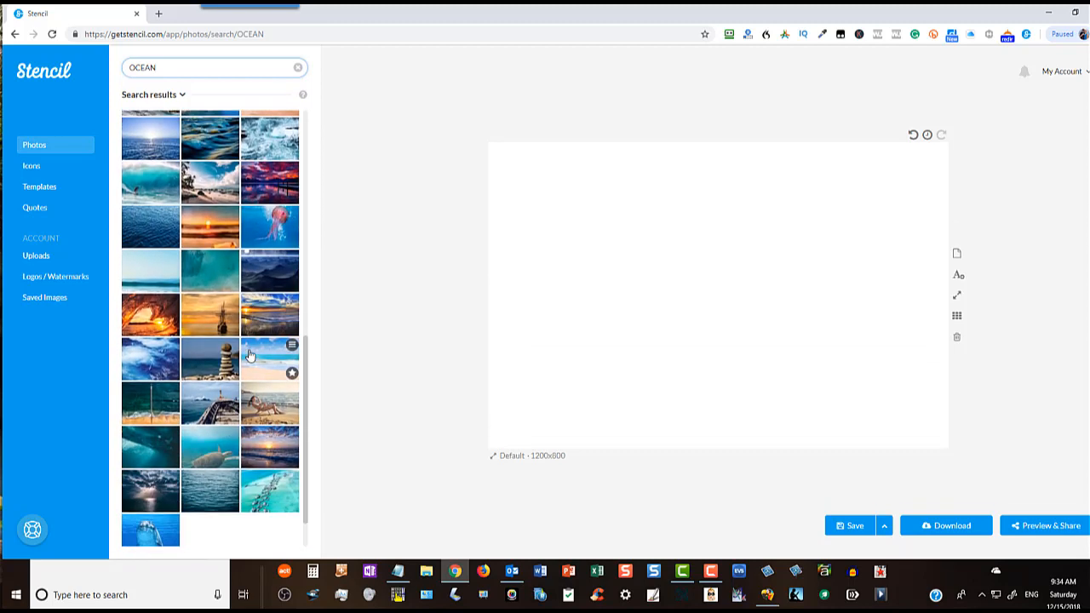
scroll(250, 356, "down", 1)
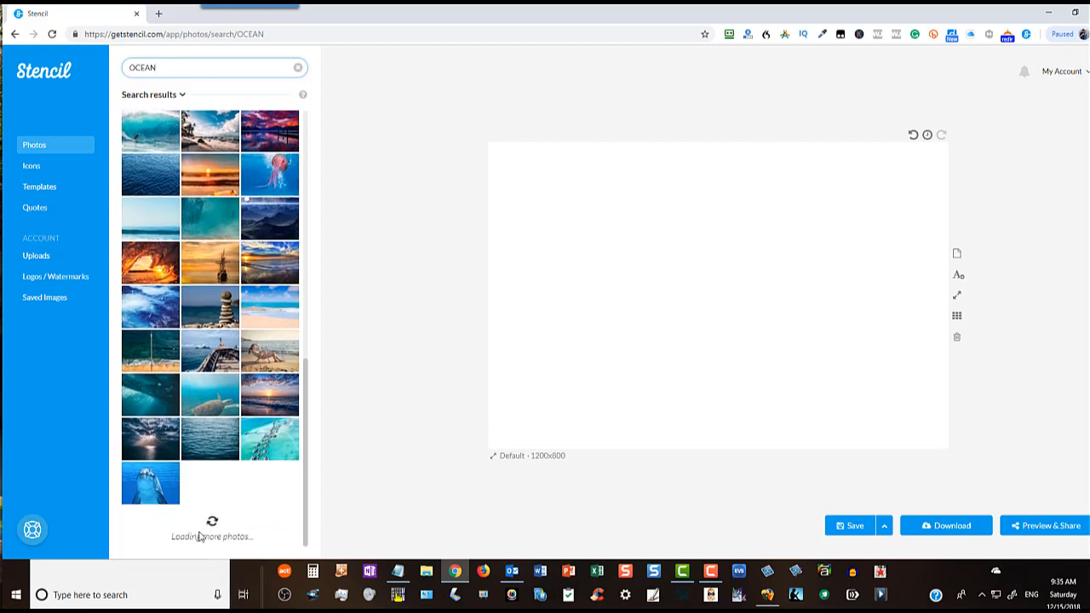
scroll(216, 521, "down", 1)
scroll(215, 522, "down", 2)
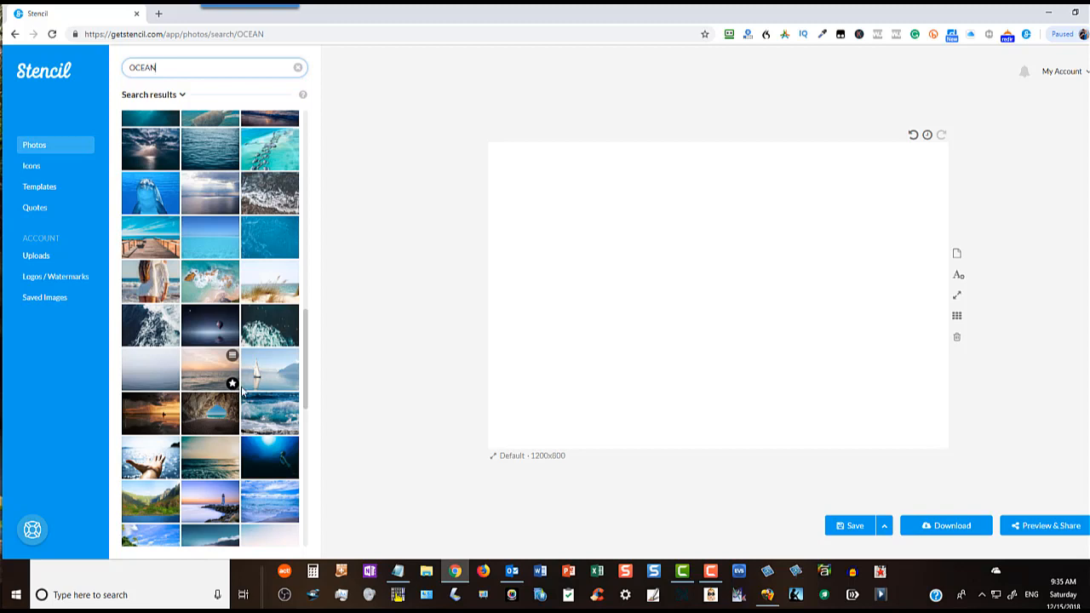
scroll(229, 418, "down", 1)
scroll(228, 417, "down", 5)
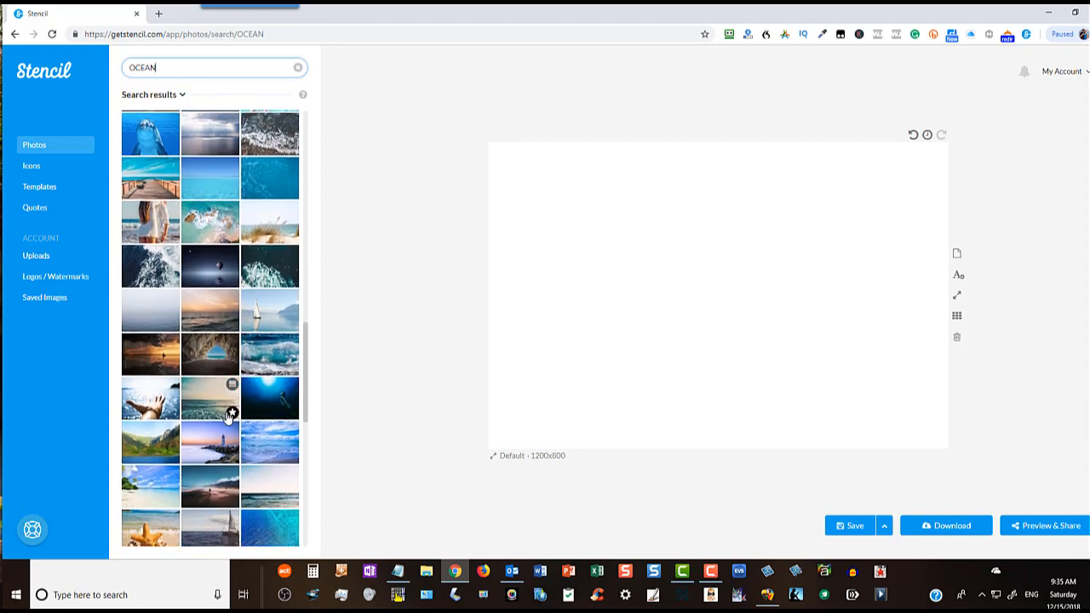
scroll(228, 418, "down", 3)
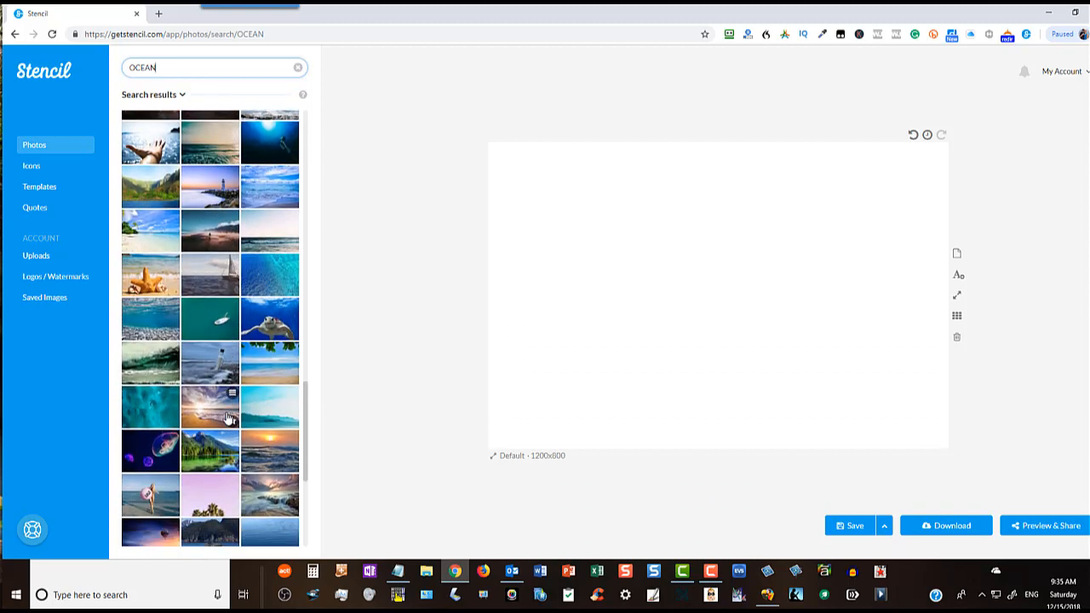
scroll(228, 417, "down", 6)
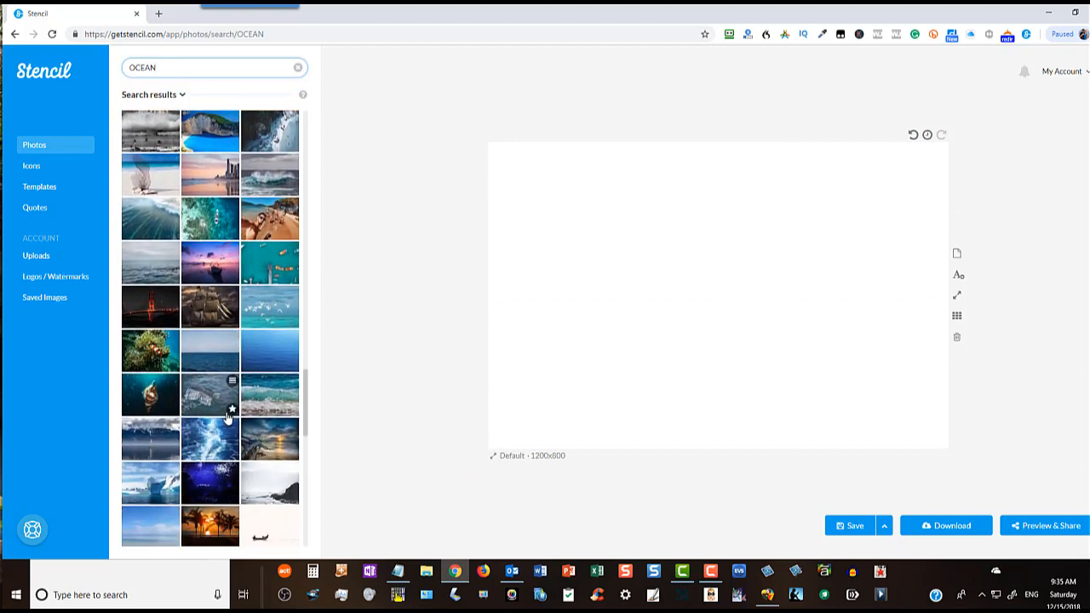
scroll(228, 418, "down", 3)
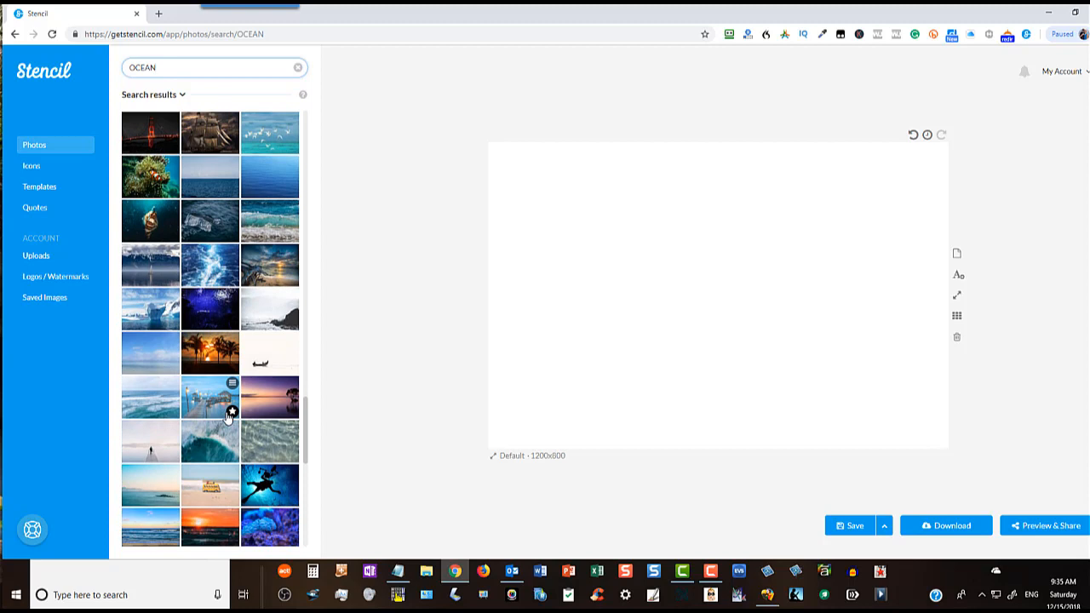
left_click(271, 399)
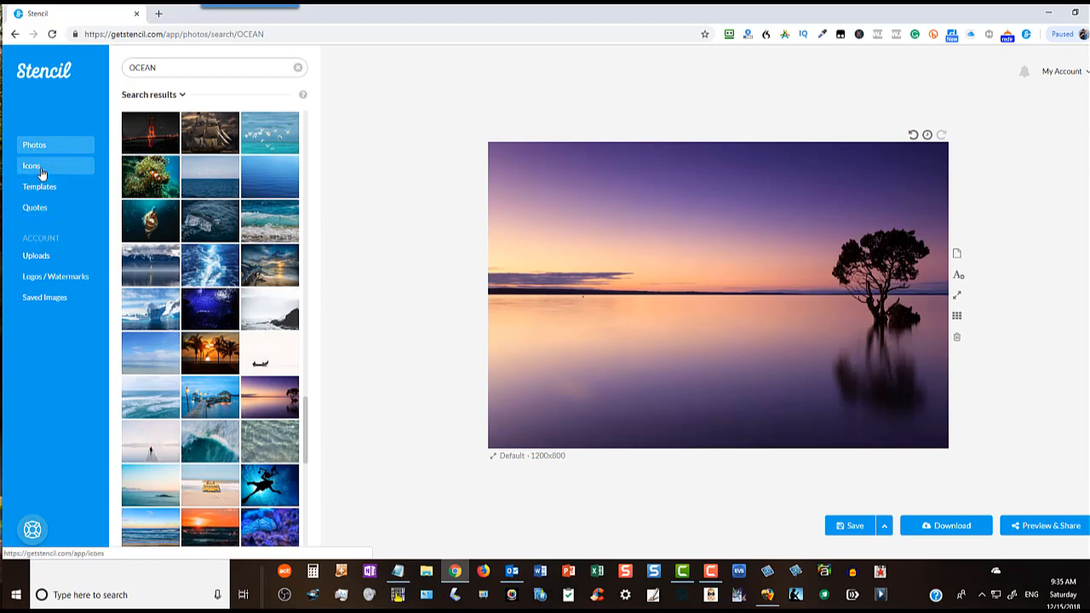
Open a new browser tab and look through the bookmarked sites in the Quotes group.
left_click(159, 15)
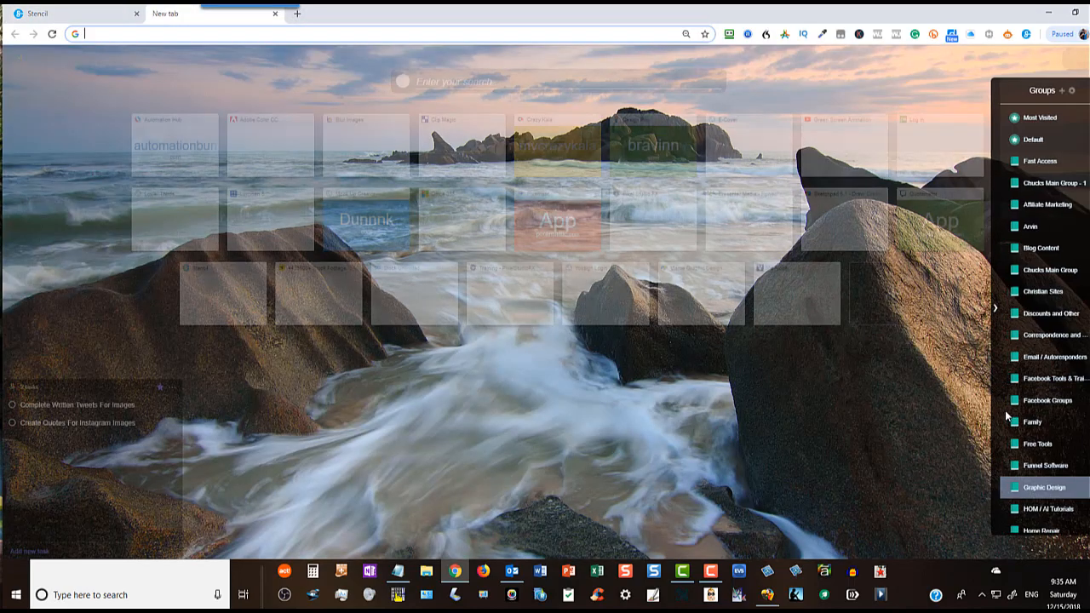
scroll(1065, 422, "down", 5)
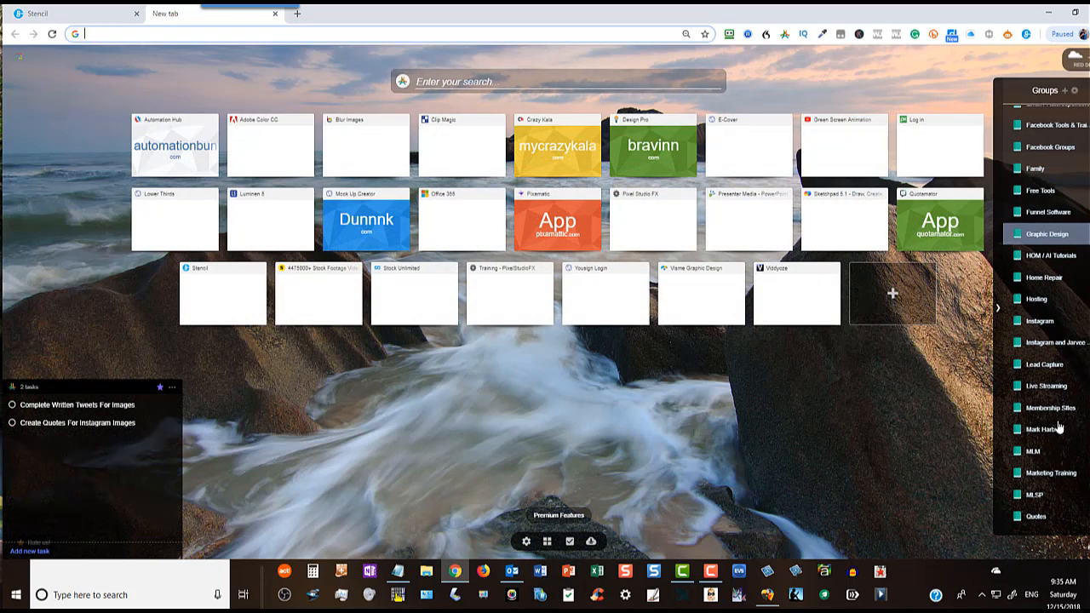
scroll(1058, 429, "down", 1)
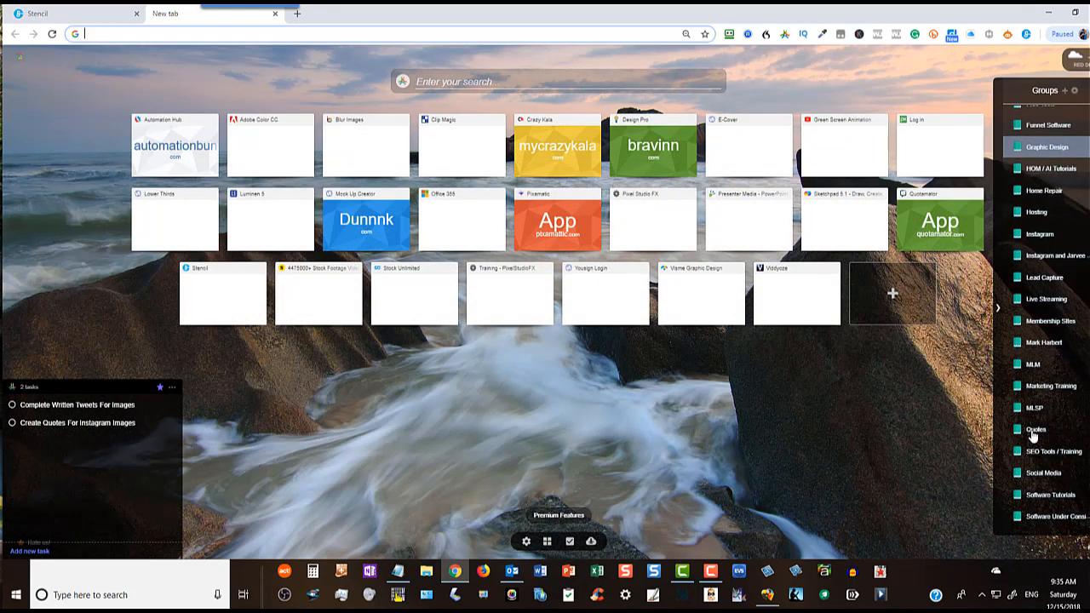
left_click(1034, 431)
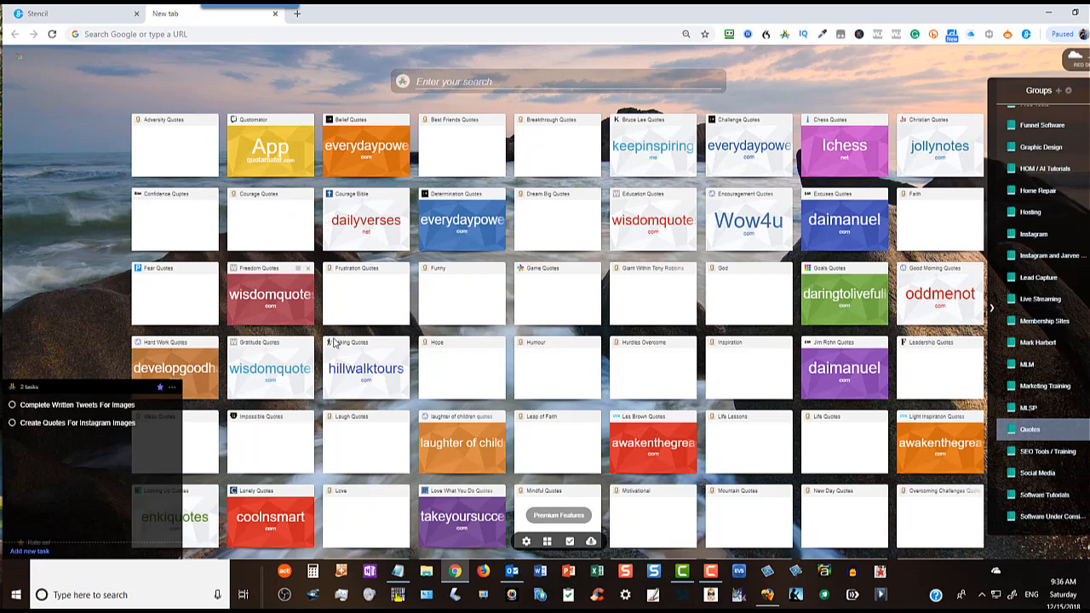
scroll(372, 369, "down", 3)
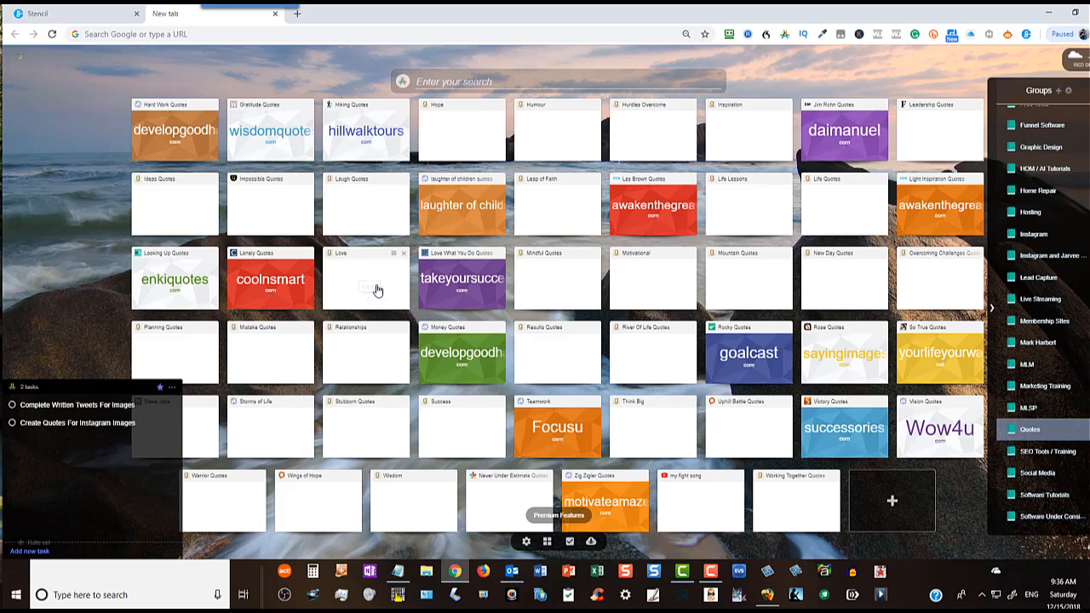
Search Google for COURAGE and refine the search to COURAGE QUOTES.
left_click(208, 35)
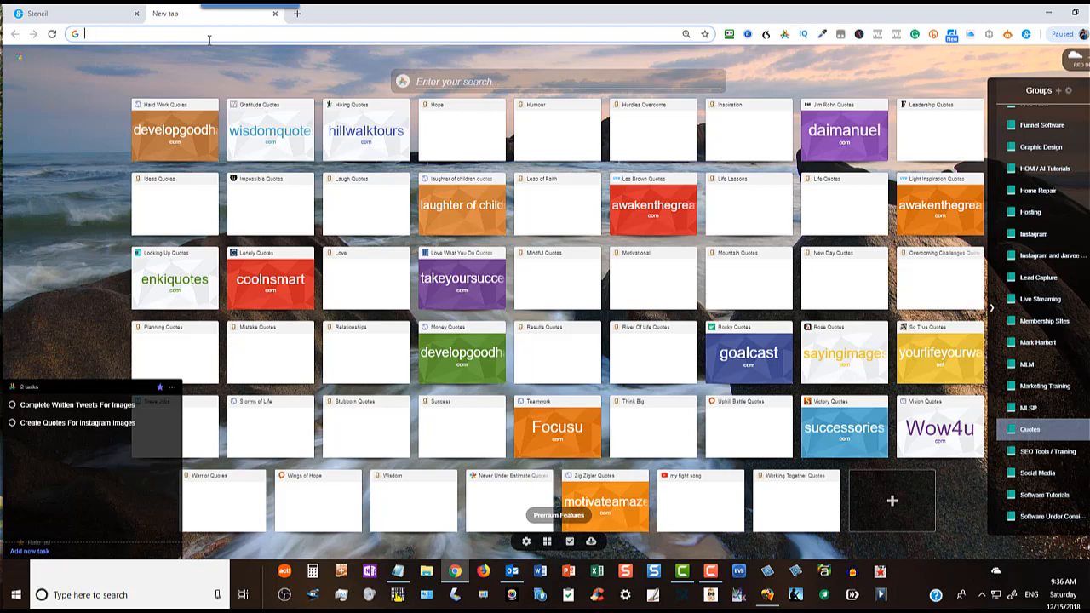
type("COURAG")
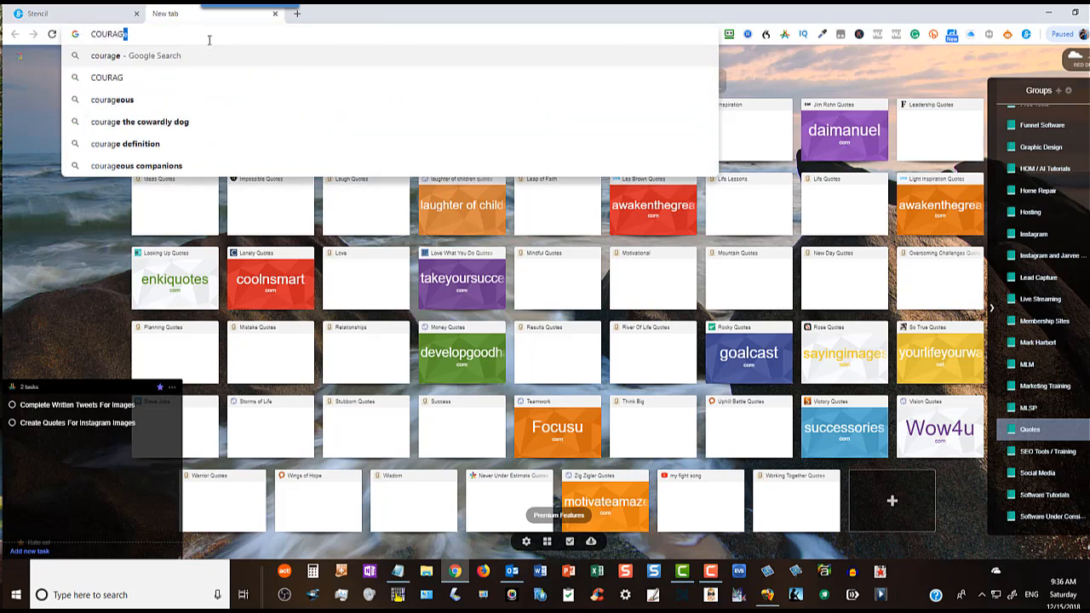
type("E")
key("Return")
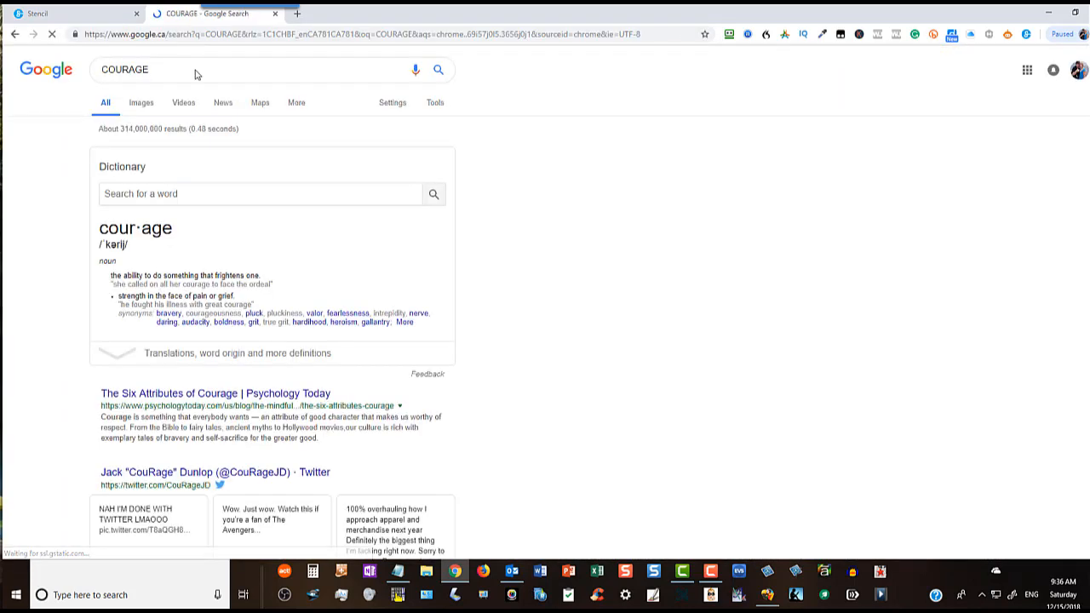
left_click(195, 69)
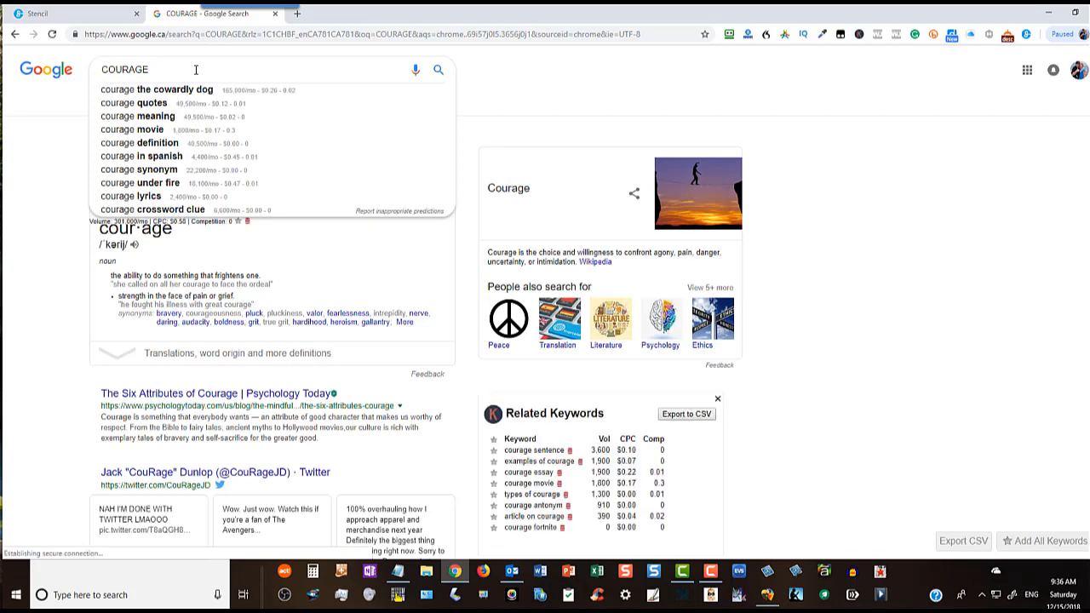
type("QUOTES")
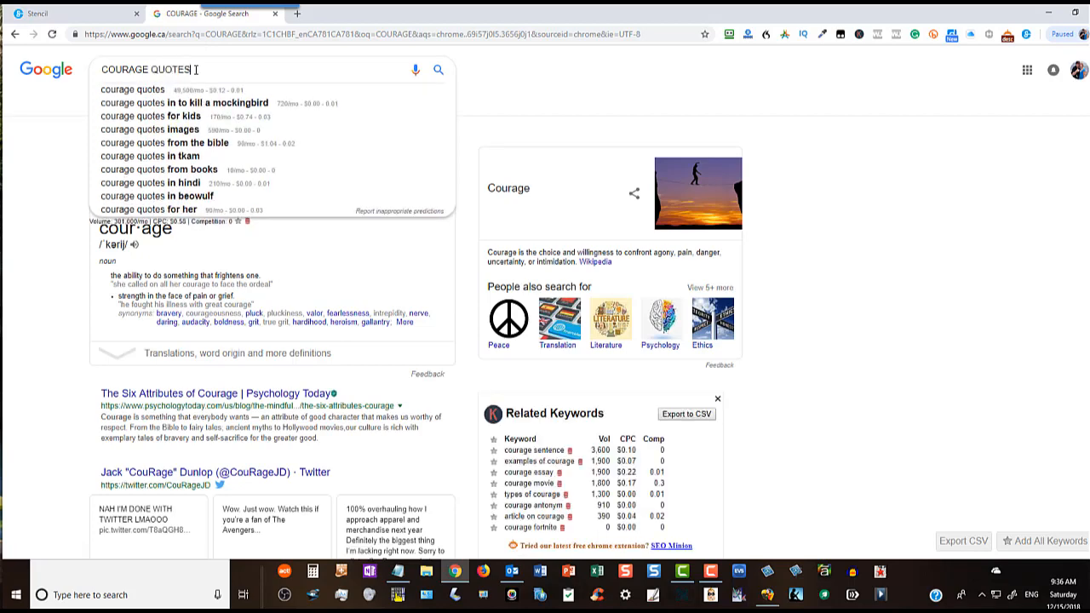
key("Return")
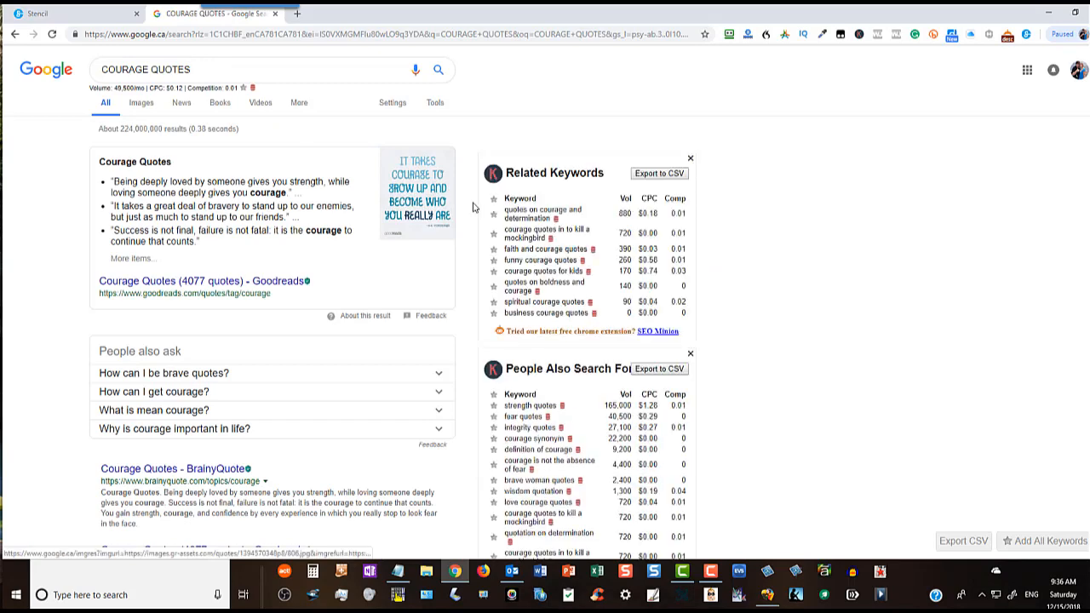
Look through the search results for courage quote websites and return to the Stencil design.
scroll(354, 286, "down", 3)
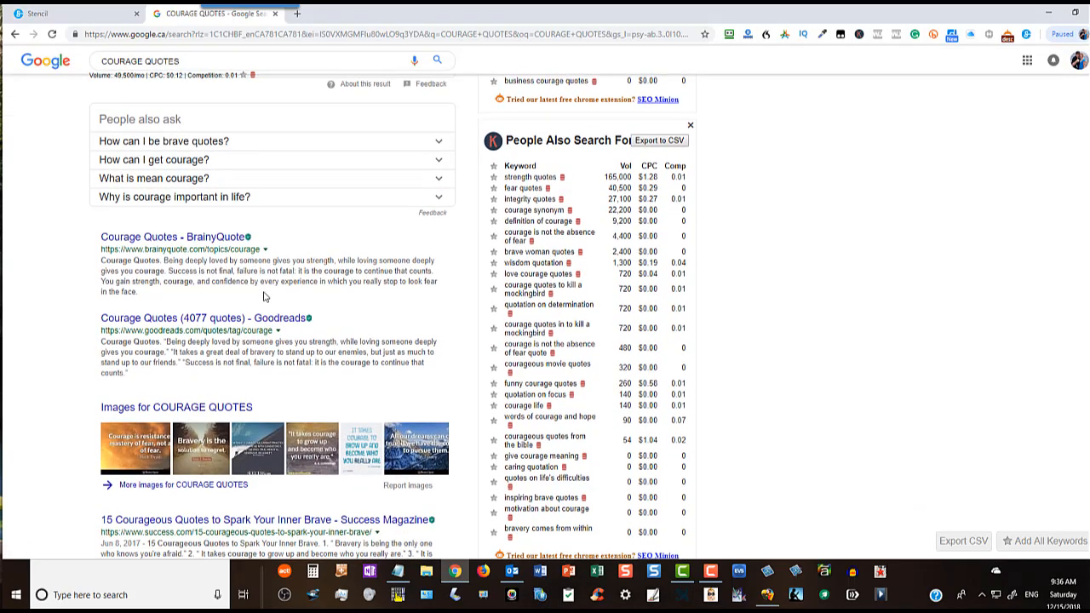
scroll(147, 243, "down", 5)
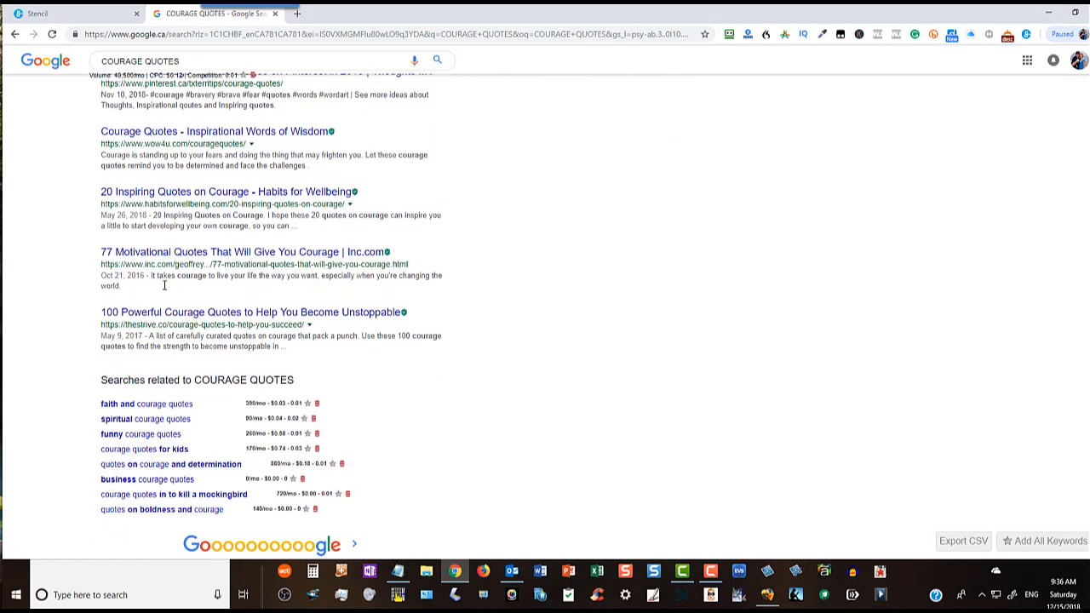
scroll(180, 276, "up", 2)
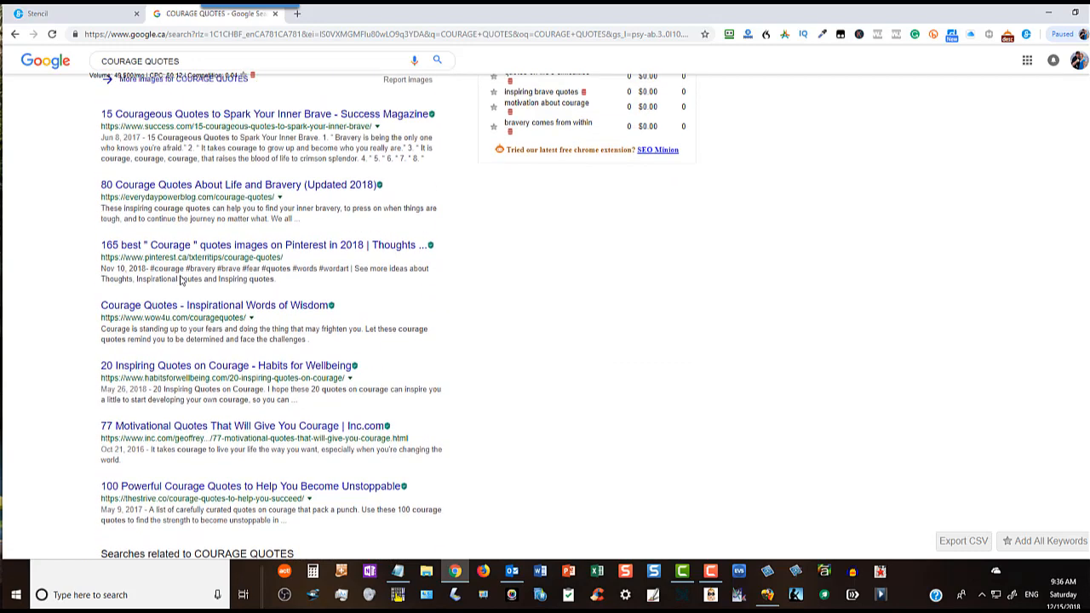
scroll(183, 285, "up", 1)
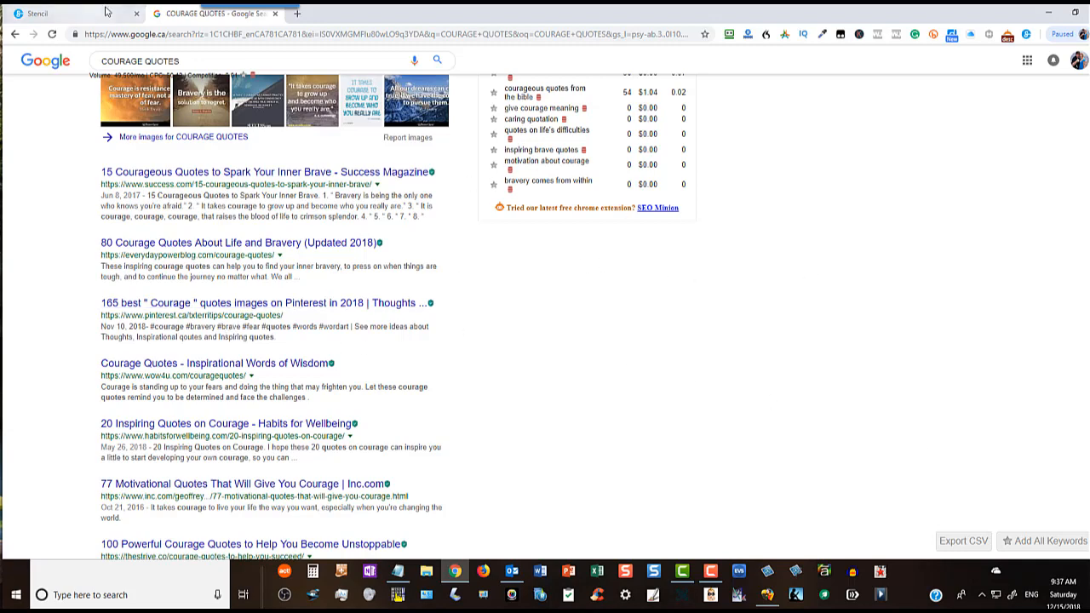
left_click(70, 14)
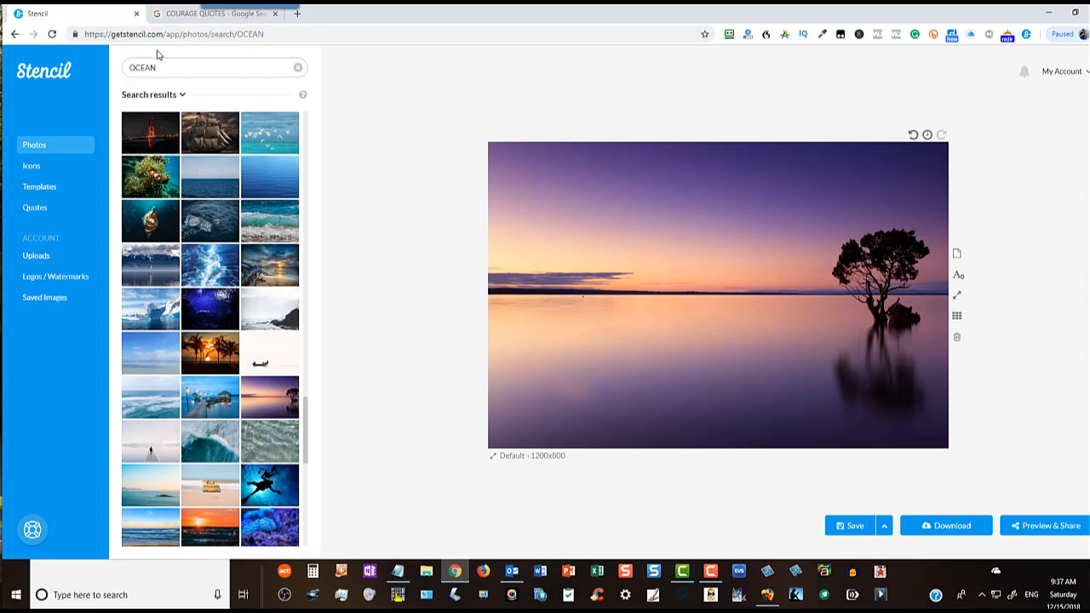
Open the Everyday Power courage quotes page, copy the first Maya Angelou quote with its attribution, and return to the Stencil design.
left_click(180, 14)
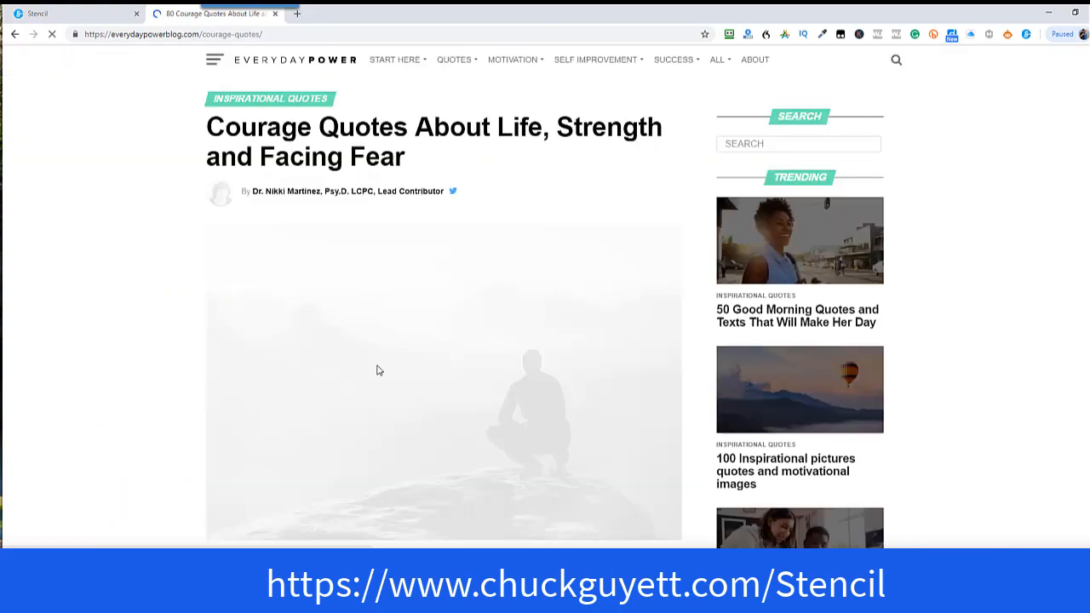
scroll(404, 385, "down", 3)
scroll(406, 392, "down", 10)
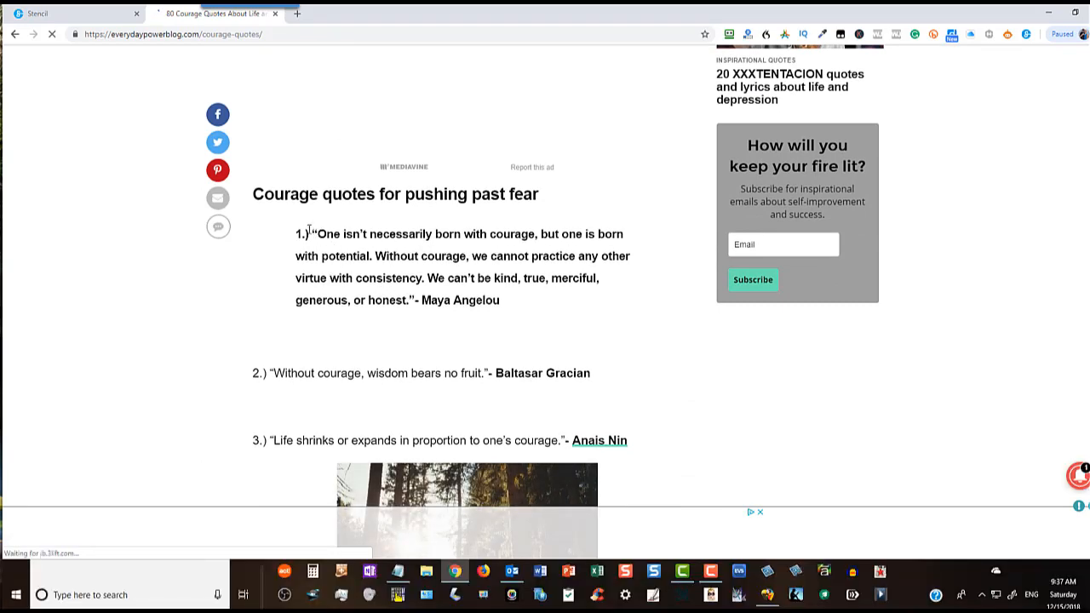
left_click_drag(314, 235, 557, 306)
right_click(478, 262)
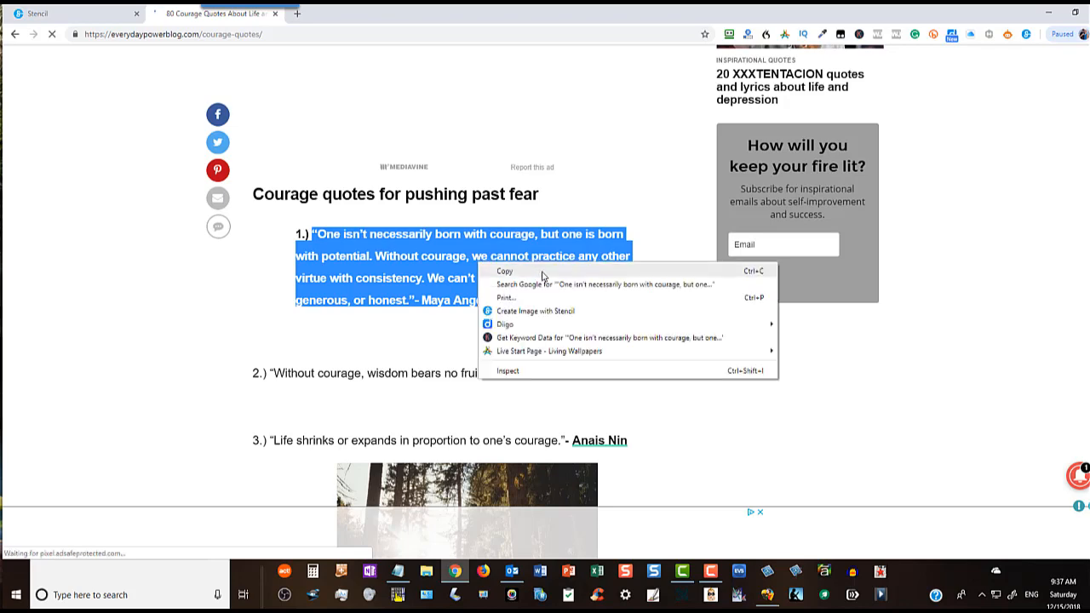
left_click(511, 266)
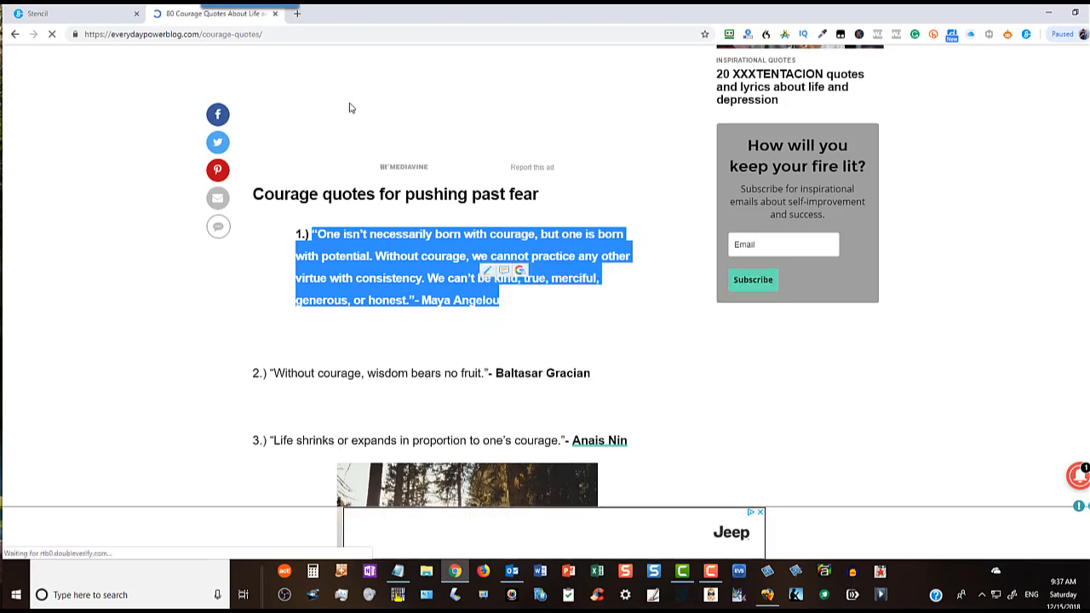
left_click(48, 17)
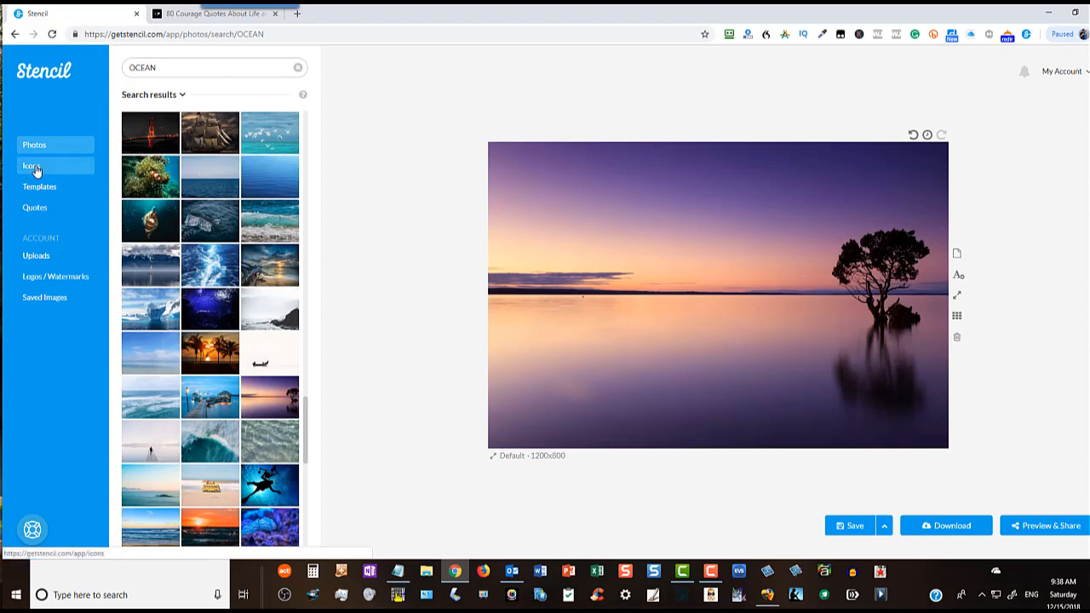
Search Stencil's built-in quote library for courage.
left_click(37, 207)
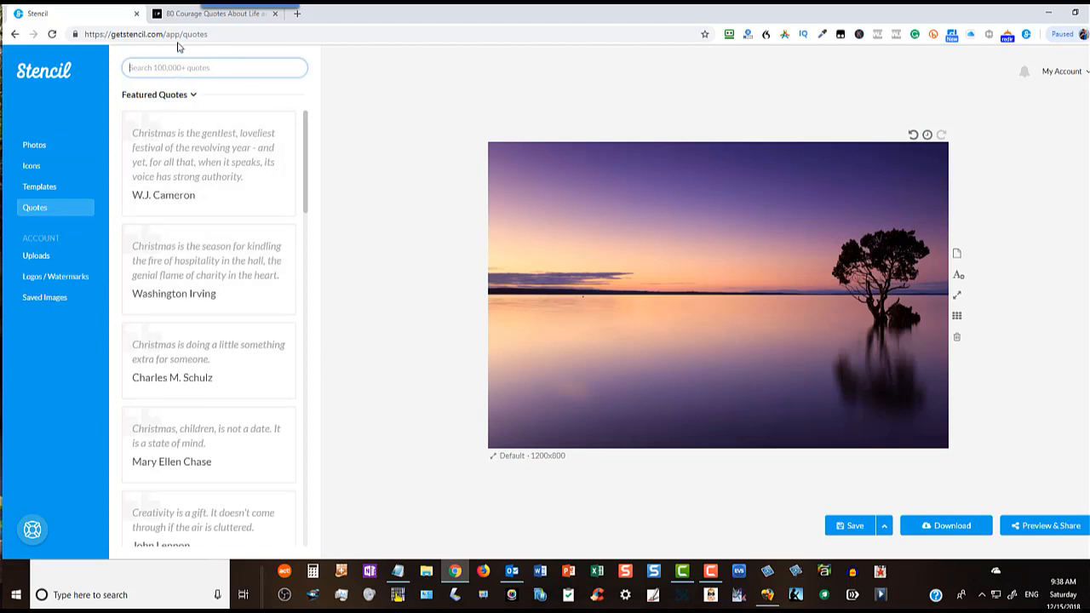
type("courage")
key("Return")
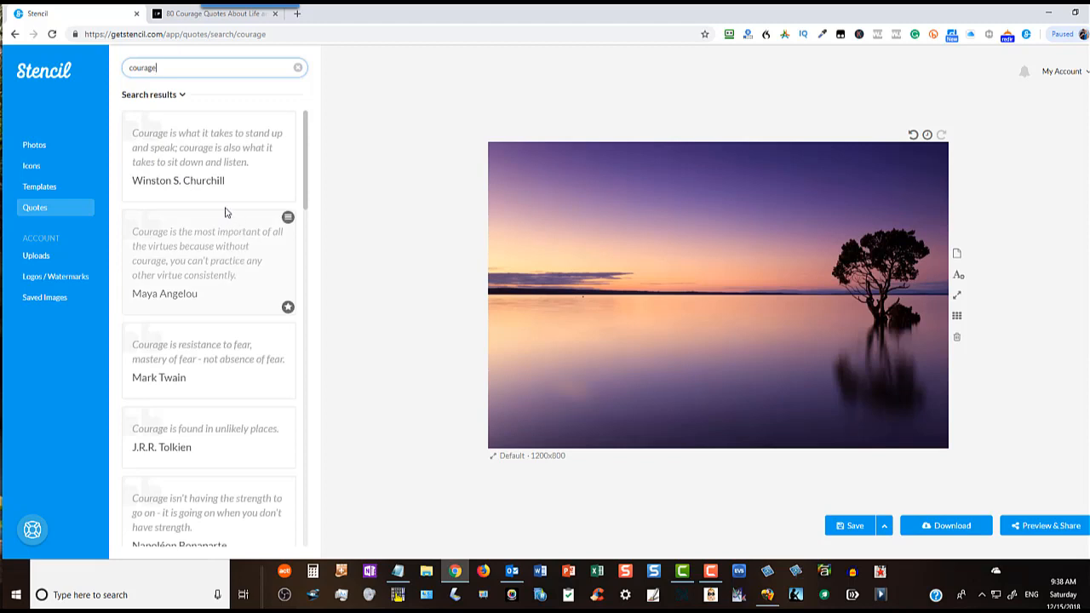
Add the Napoléon Bonaparte quote "Courage is like love, it must have hope for nourishment." and stack quote and author in the image's upper sky.
scroll(213, 299, "down", 2)
scroll(210, 312, "down", 3)
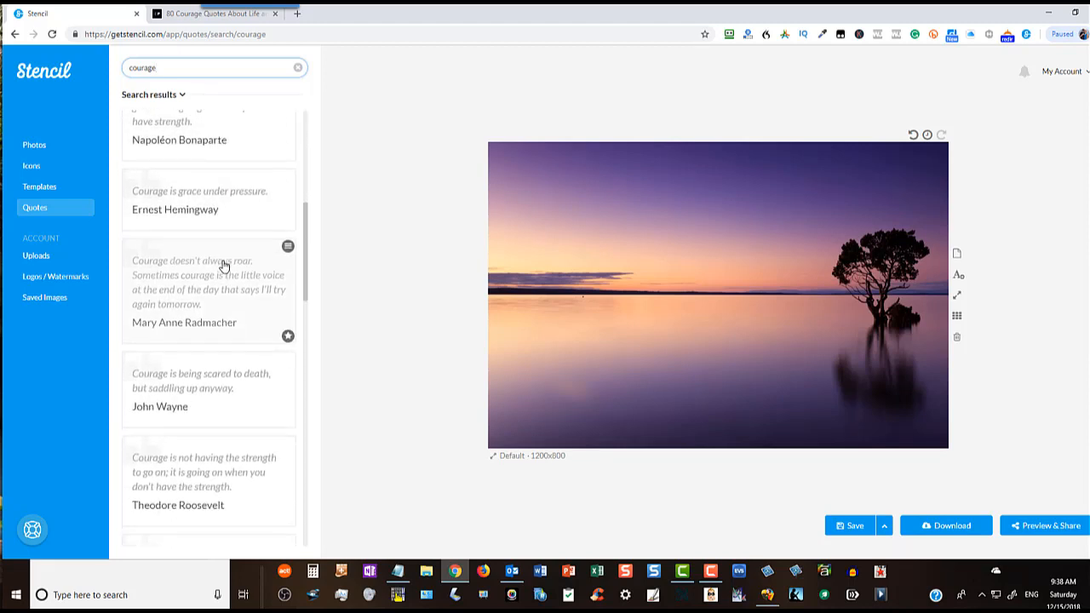
scroll(229, 328, "down", 4)
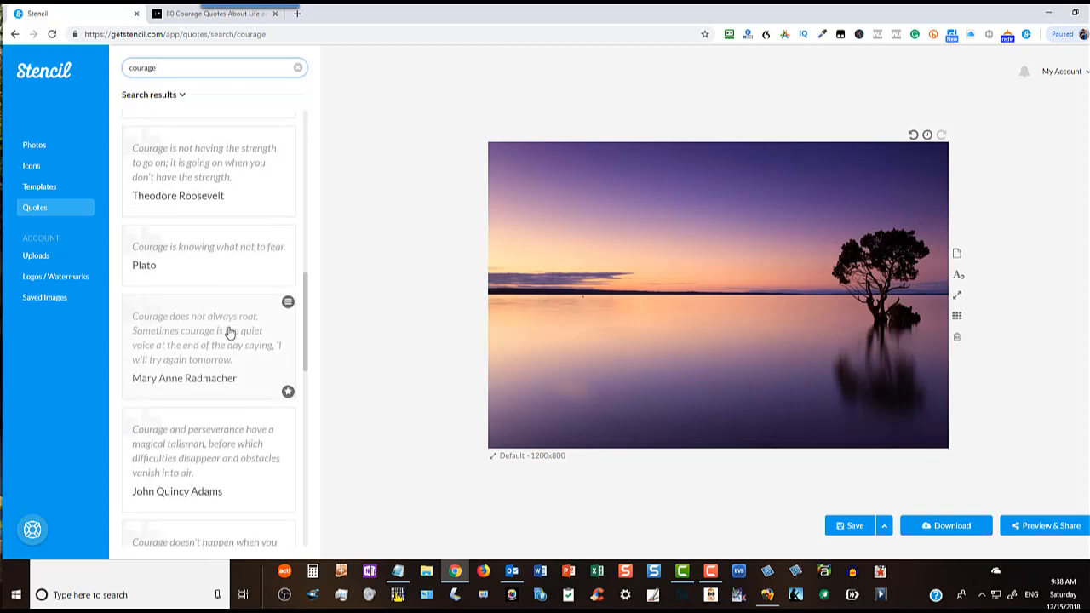
scroll(228, 332, "down", 4)
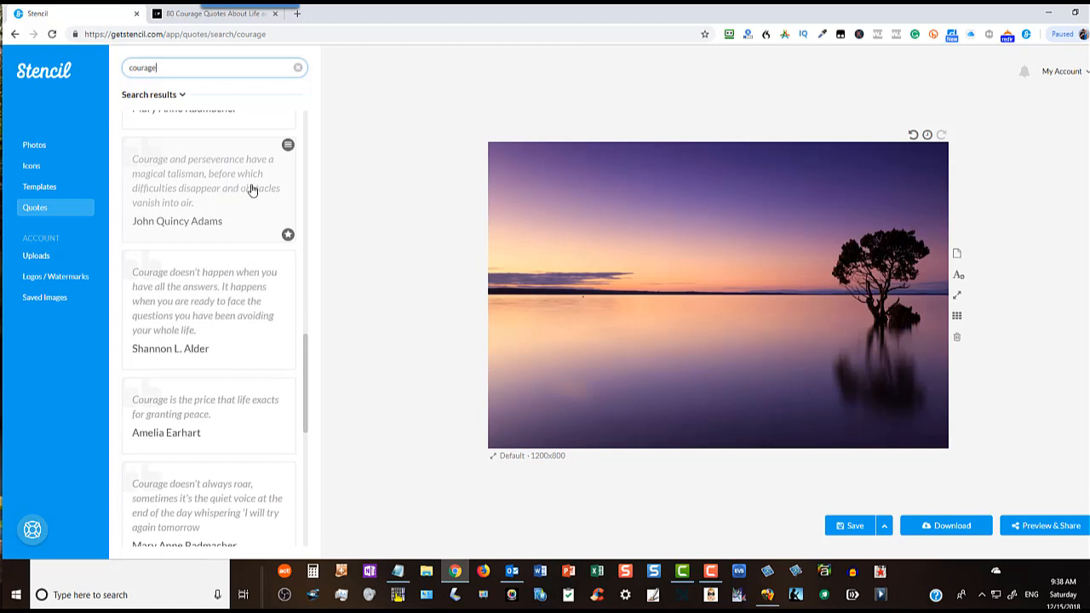
scroll(245, 370, "down", 3)
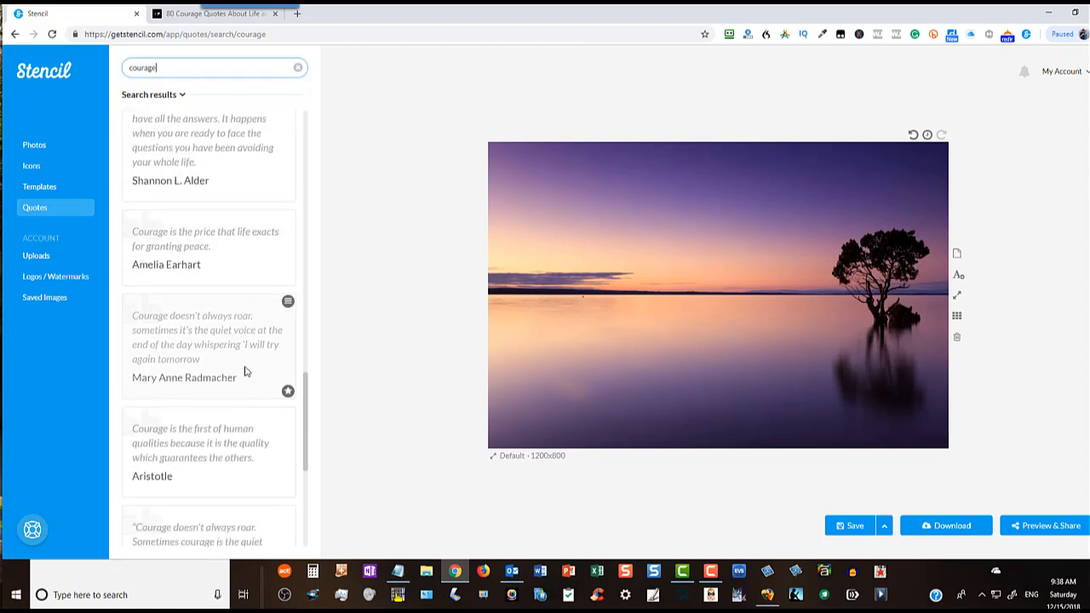
scroll(244, 350, "down", 1)
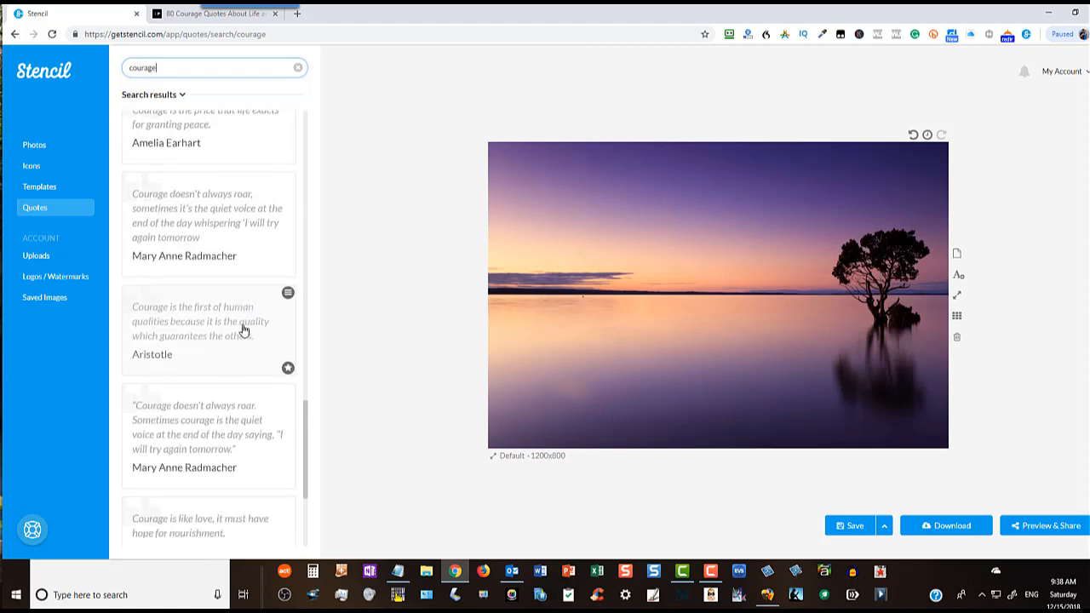
scroll(226, 346, "down", 2)
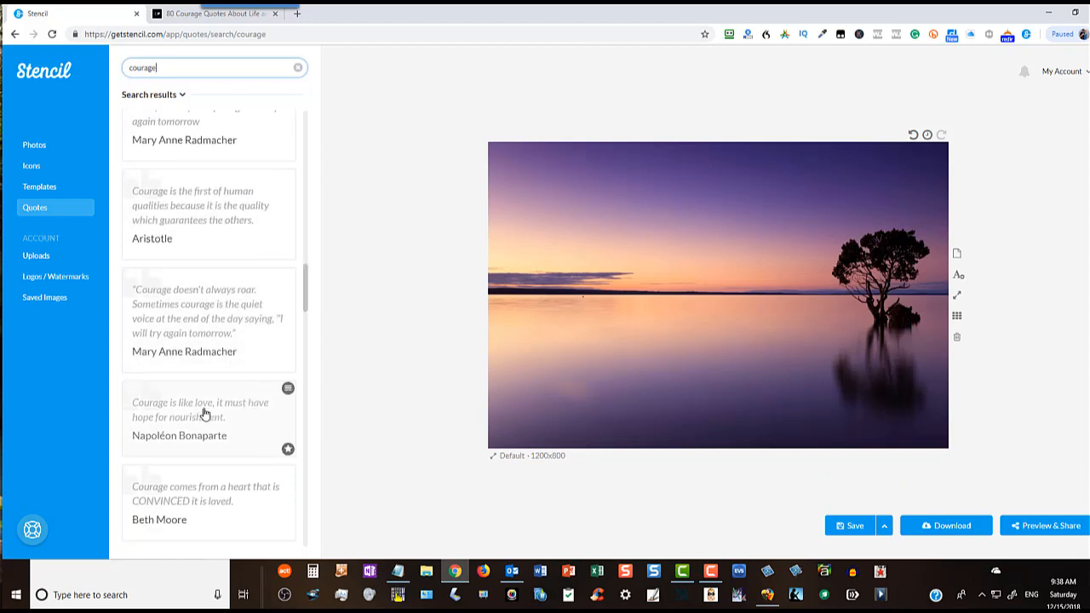
left_click(175, 416)
left_click_drag(684, 277, 664, 202)
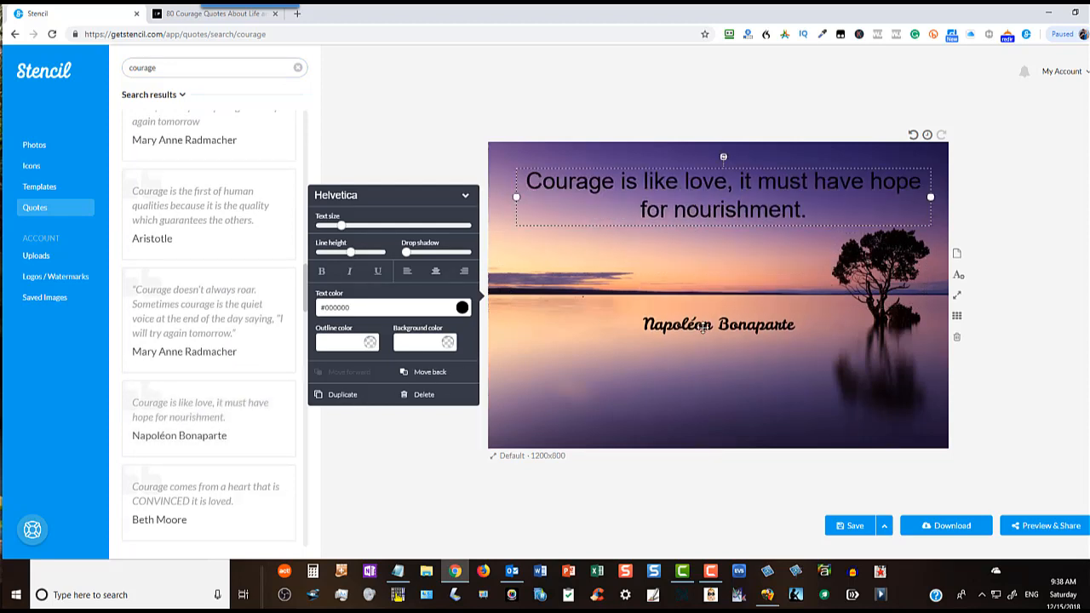
left_click_drag(706, 328, 710, 245)
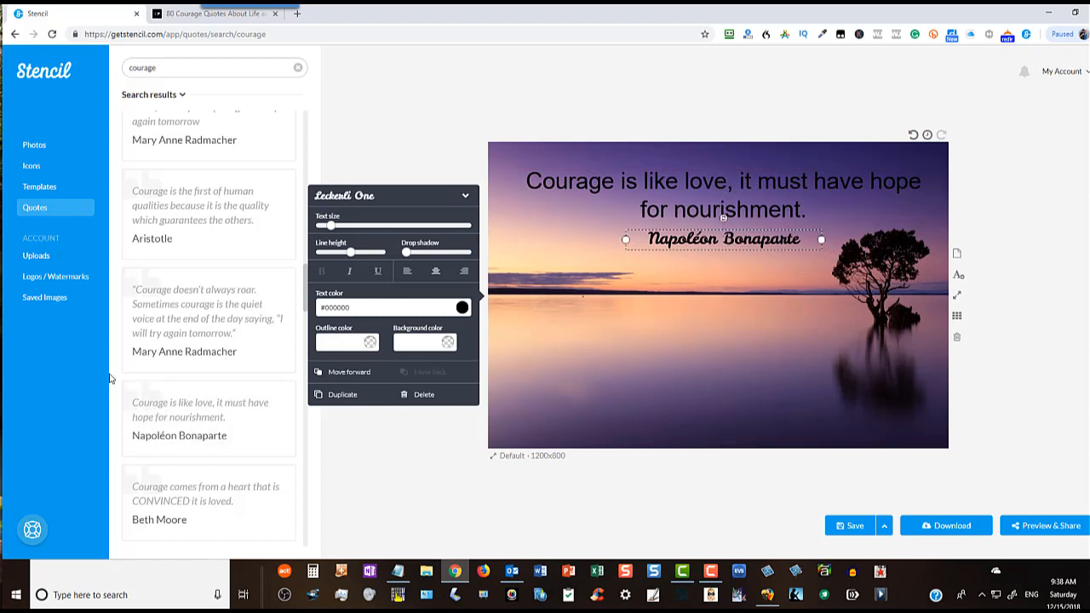
Preview the available fonts on the quote text and set its font to Abel.
left_click(645, 184)
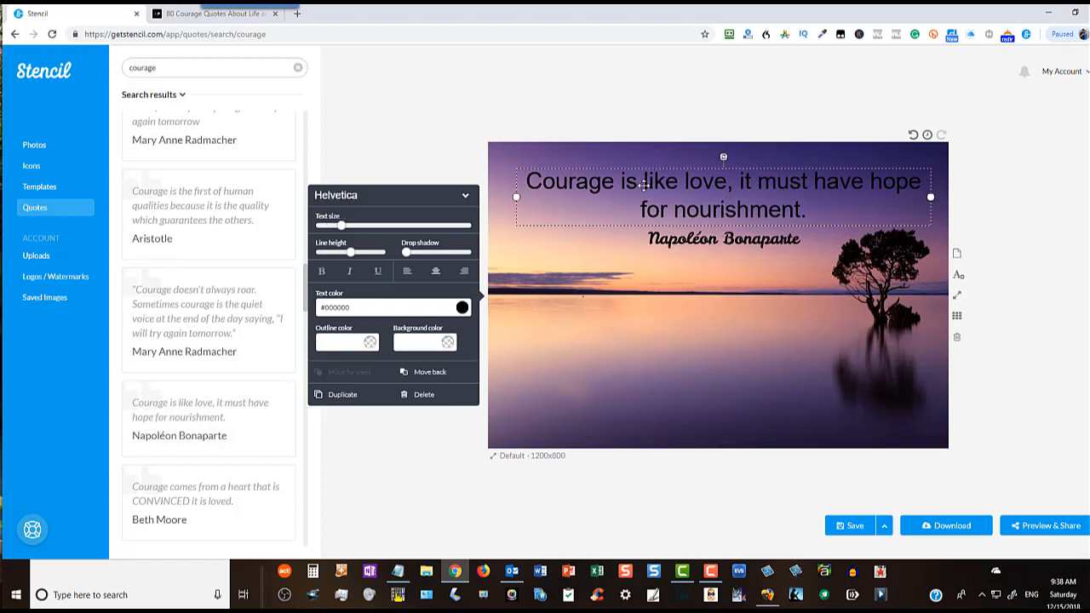
left_click(375, 198)
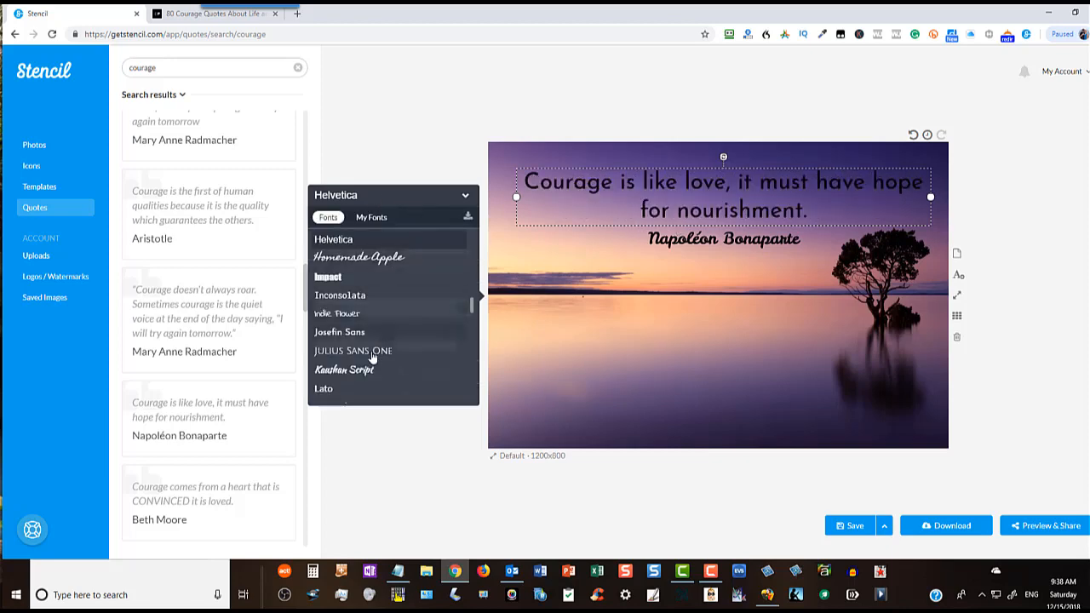
scroll(388, 324, "down", 4)
scroll(369, 361, "down", 5)
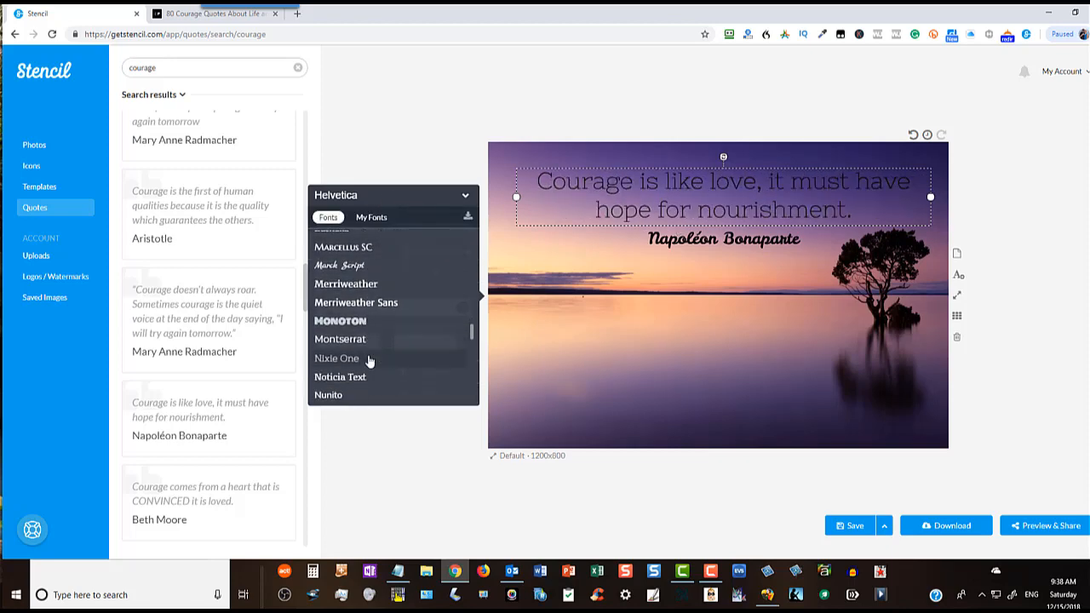
scroll(368, 362, "down", 5)
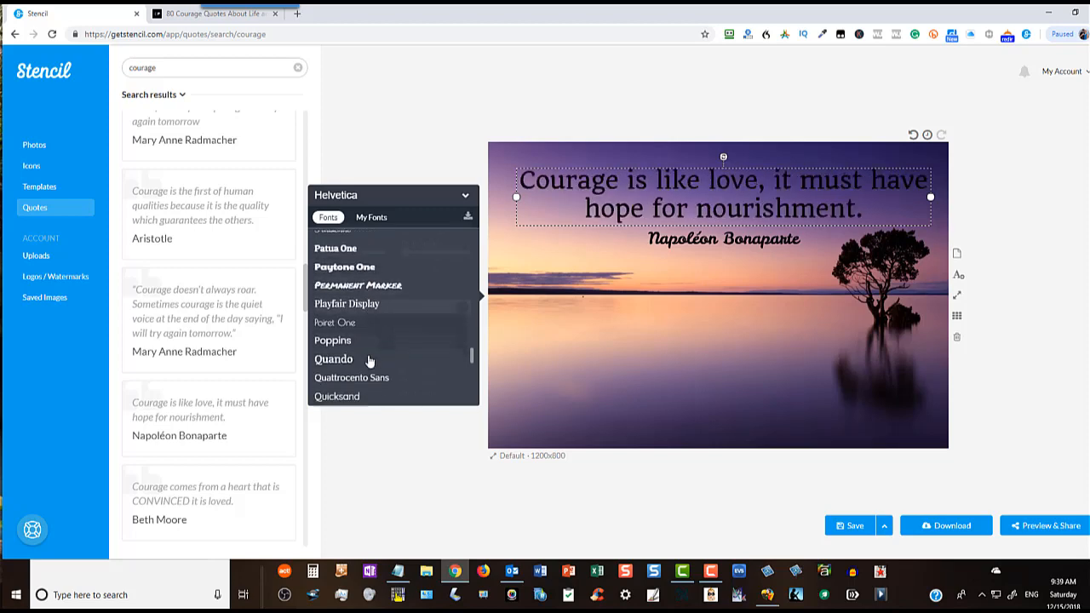
scroll(369, 361, "down", 6)
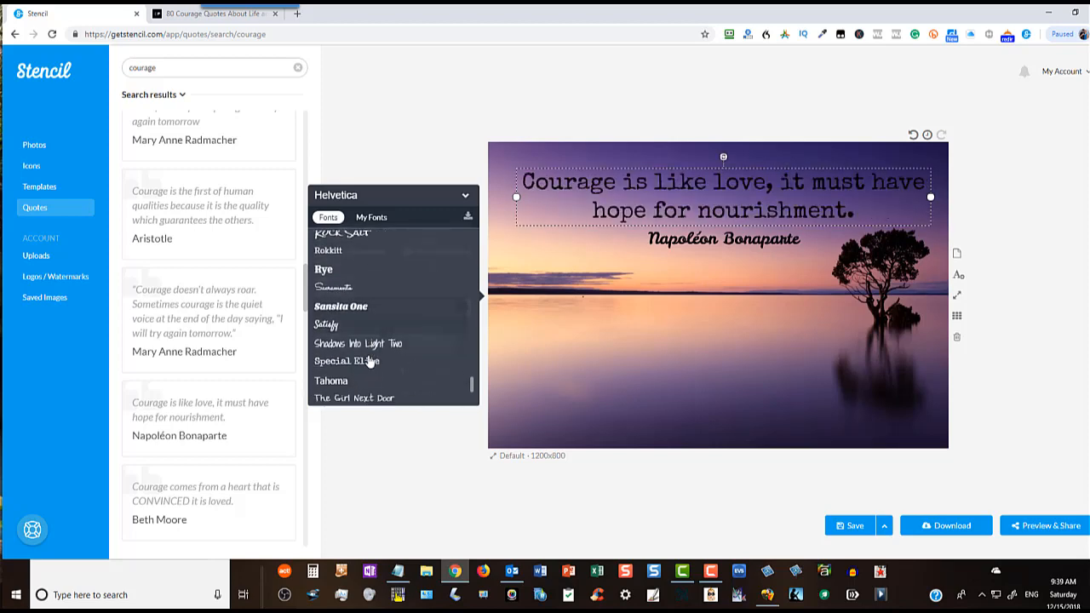
scroll(369, 361, "down", 1)
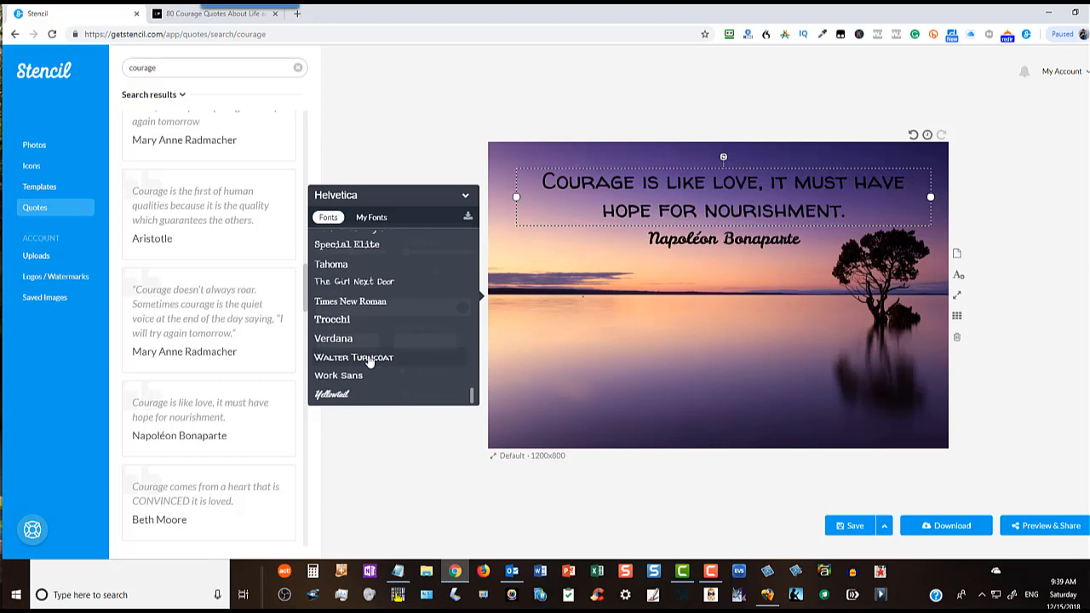
scroll(368, 362, "up", 20)
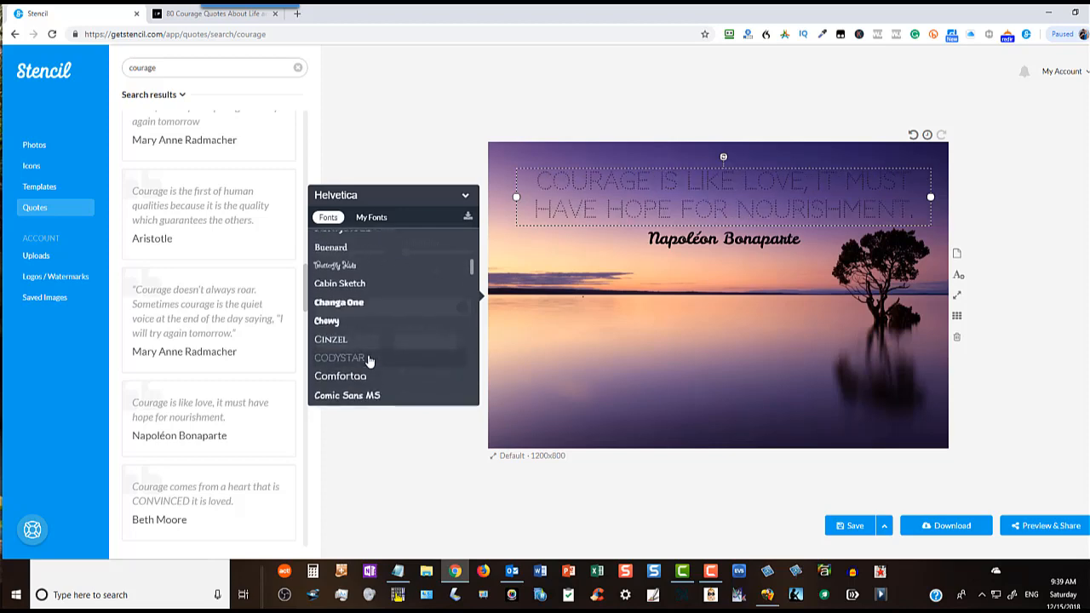
scroll(369, 361, "up", 15)
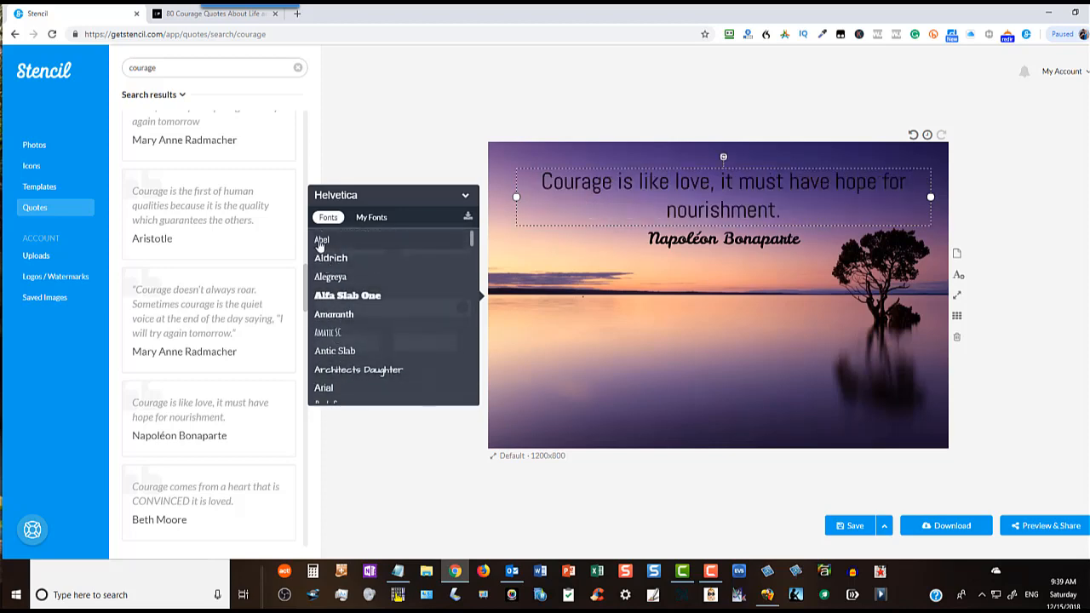
left_click(321, 241)
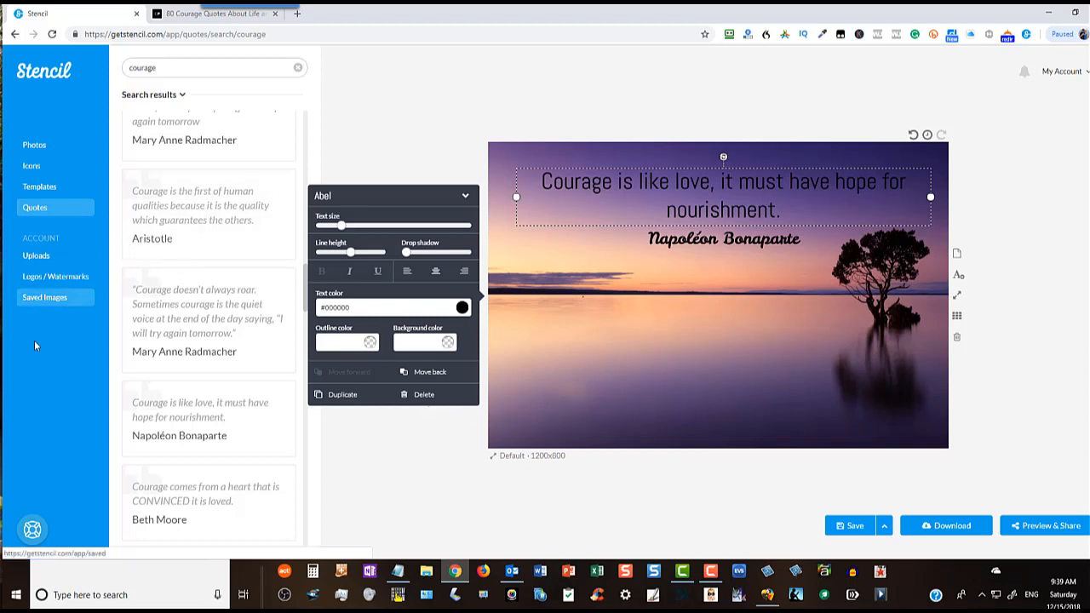
Add the white thumbs-up website logo as a watermark and place it in the image's lower-right corner.
left_click(47, 280)
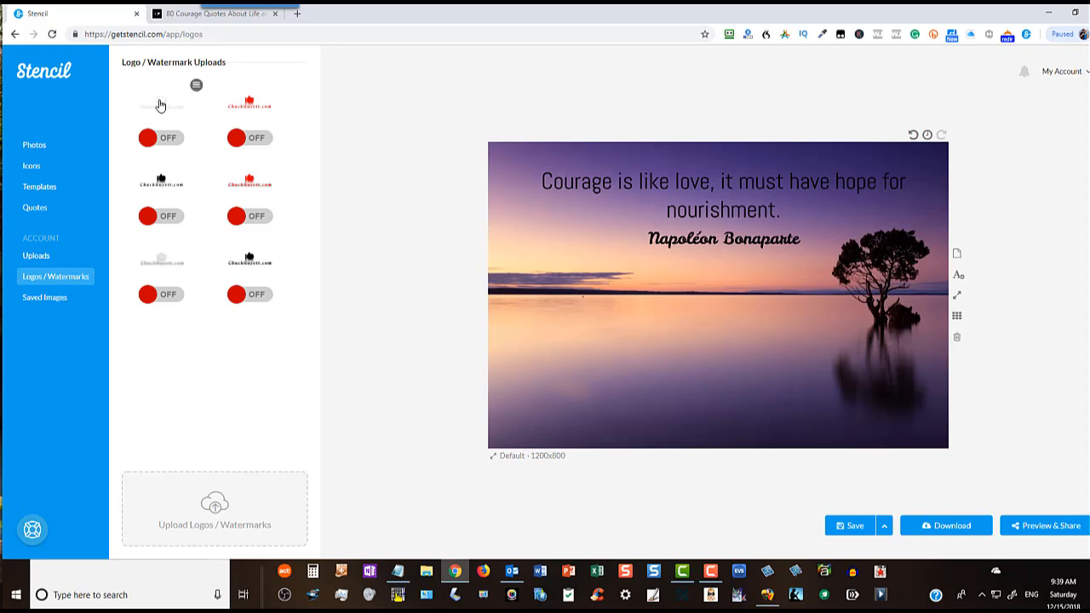
left_click(165, 143)
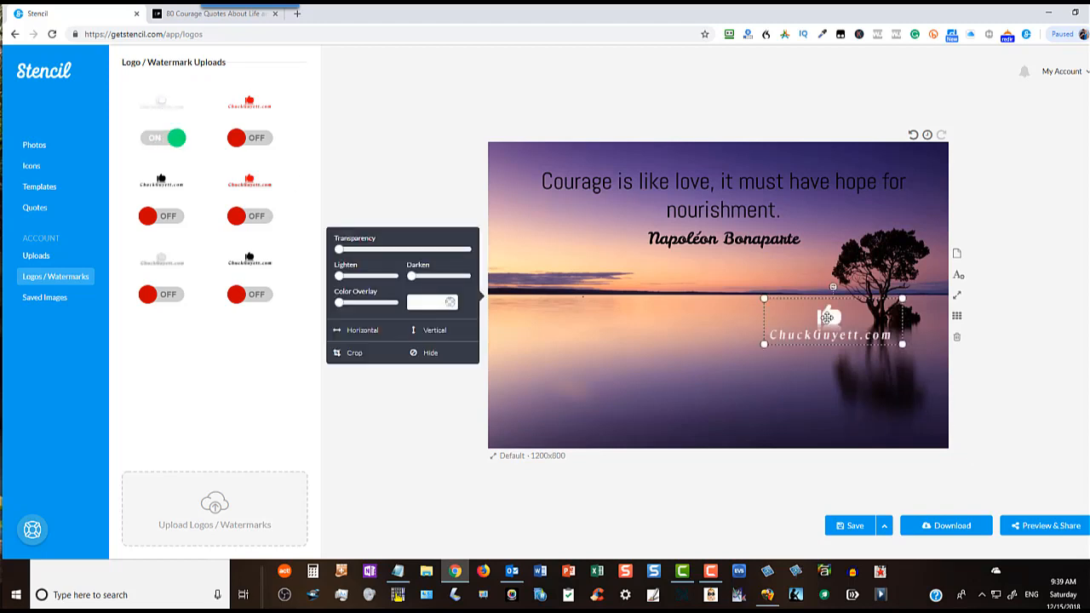
left_click_drag(827, 318, 869, 403)
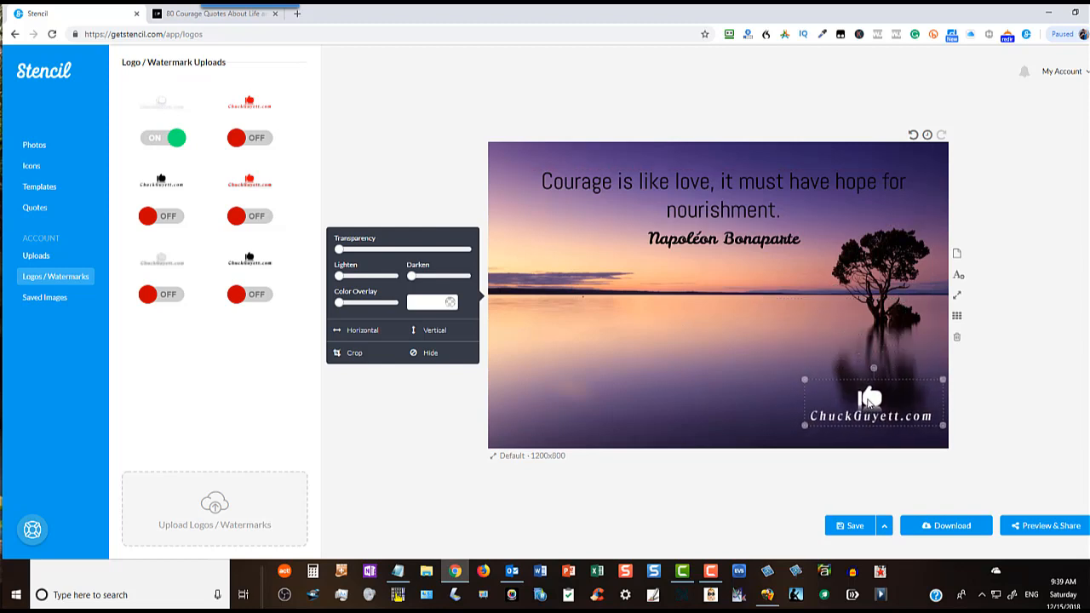
left_click(839, 500)
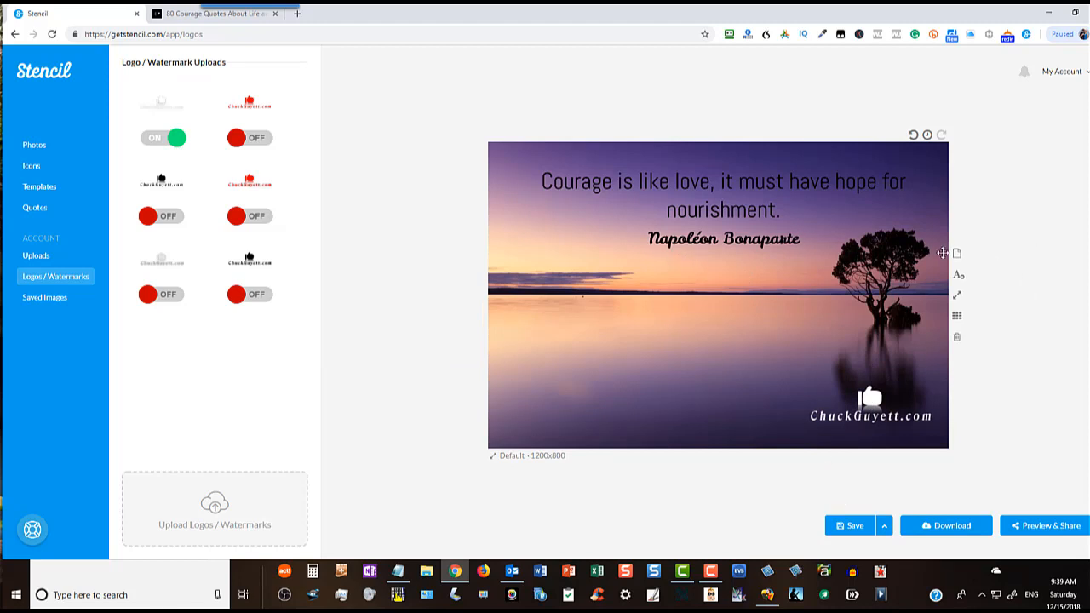
Try the canvas at the Twitter size (1200x675) and the Facebook Link Post size (1200x628).
left_click(956, 297)
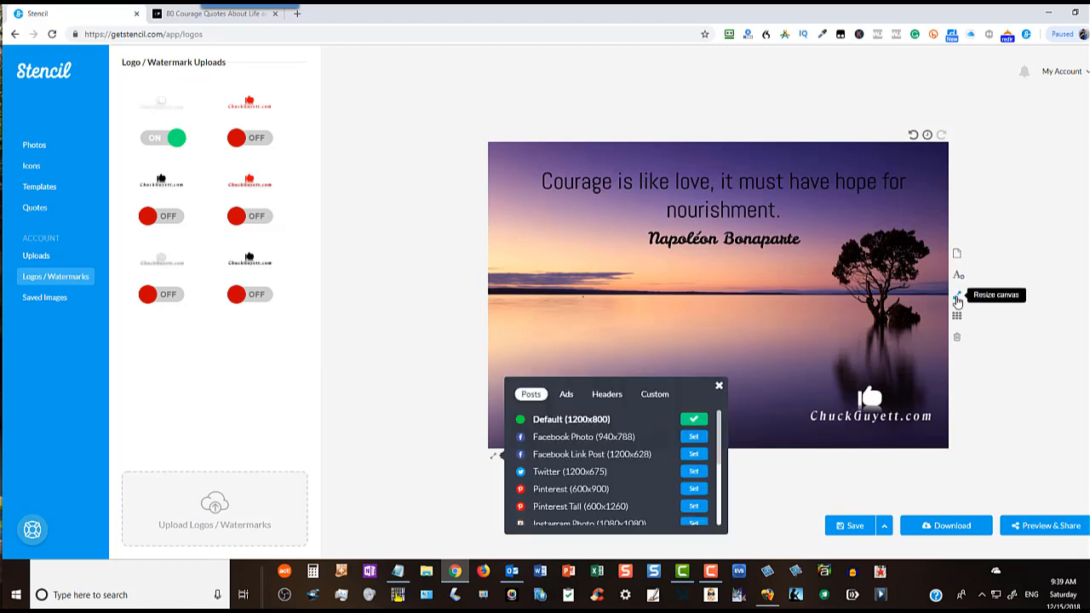
left_click(566, 472)
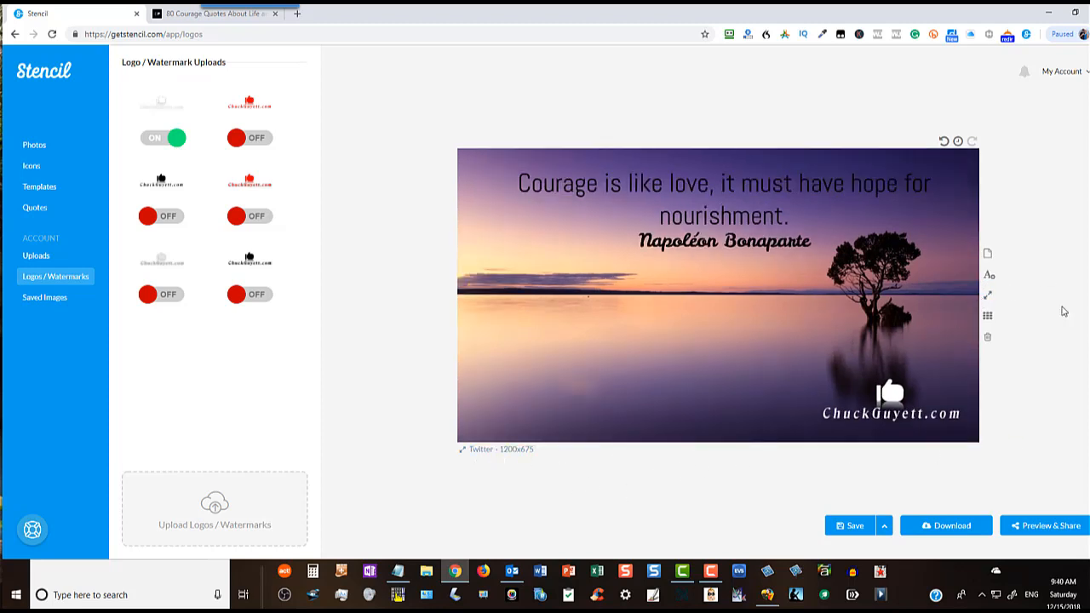
left_click(989, 295)
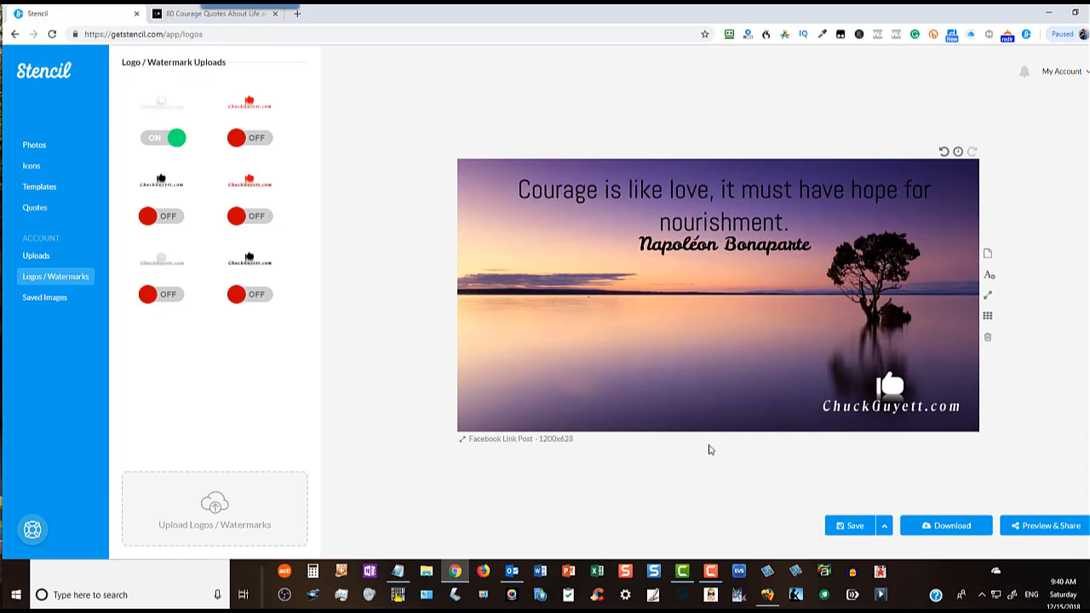
Resize the canvas to the Facebook Photo preset (940x788).
left_click(990, 296)
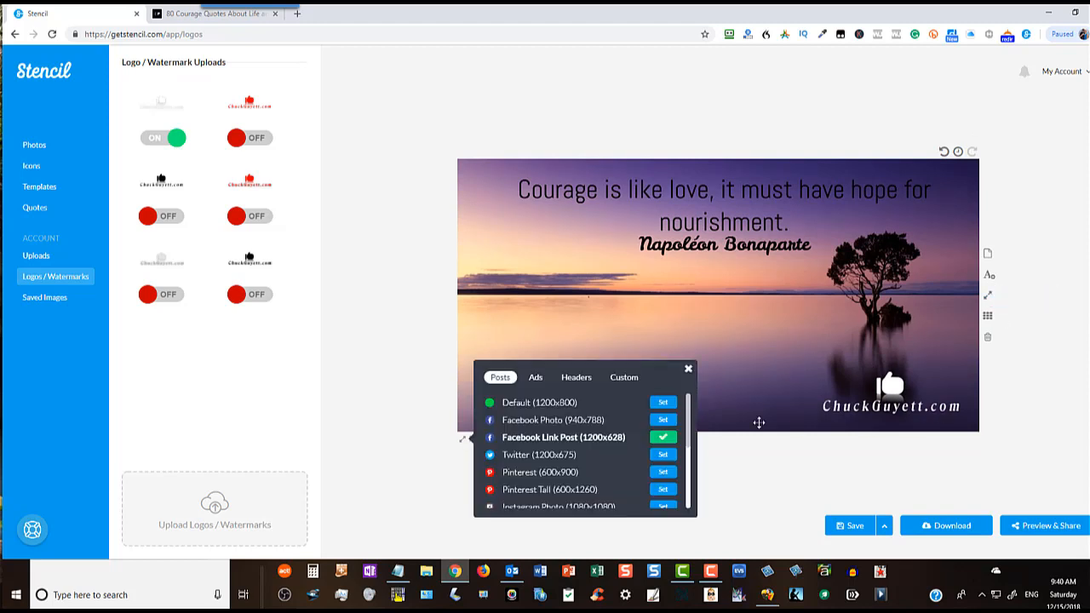
scroll(530, 460, "down", 1)
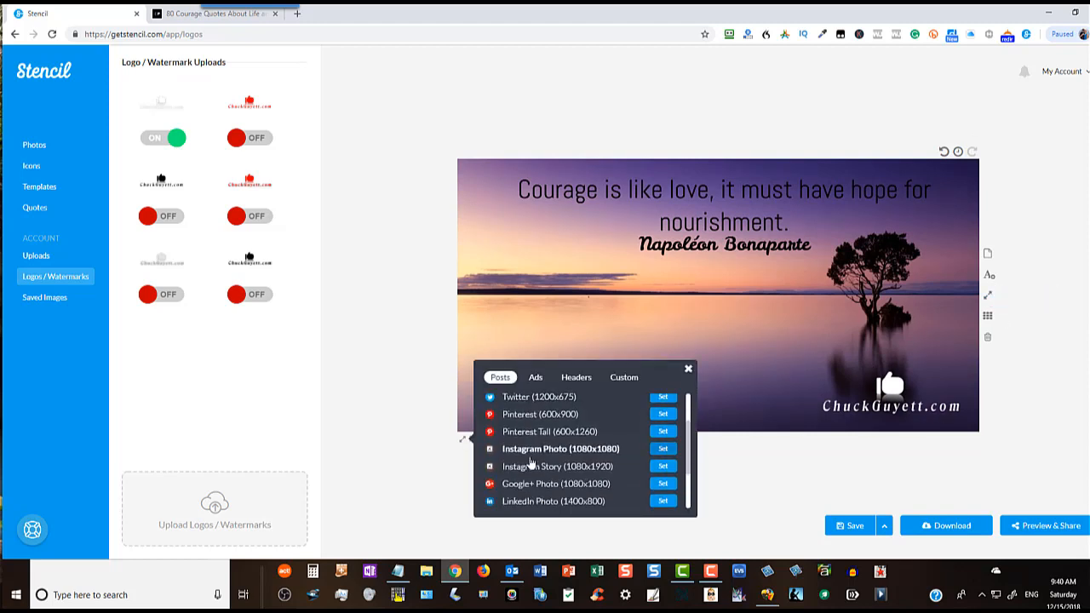
scroll(531, 460, "up", 1)
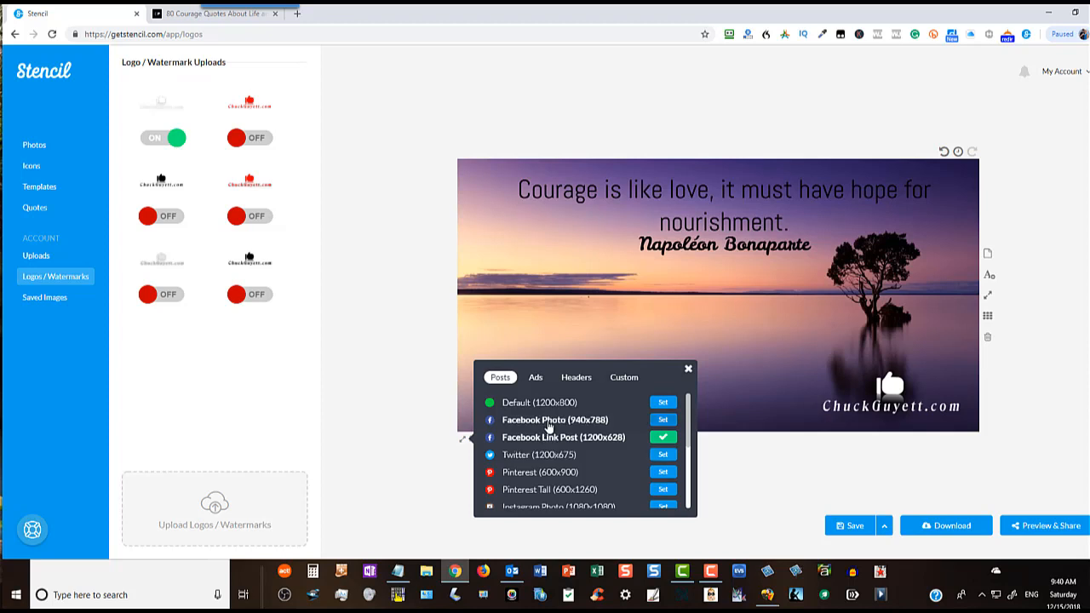
left_click(549, 425)
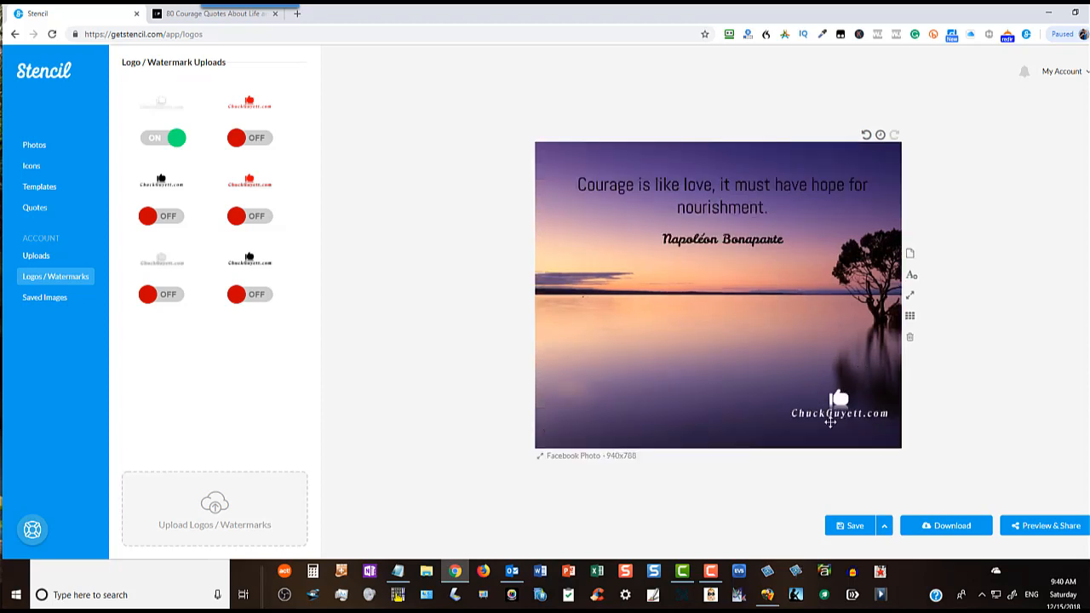
Shift the background photo left to bring the whole tree into frame and move the logo watermark beneath the tree.
left_click_drag(832, 416, 785, 418)
left_click_drag(730, 345, 688, 400)
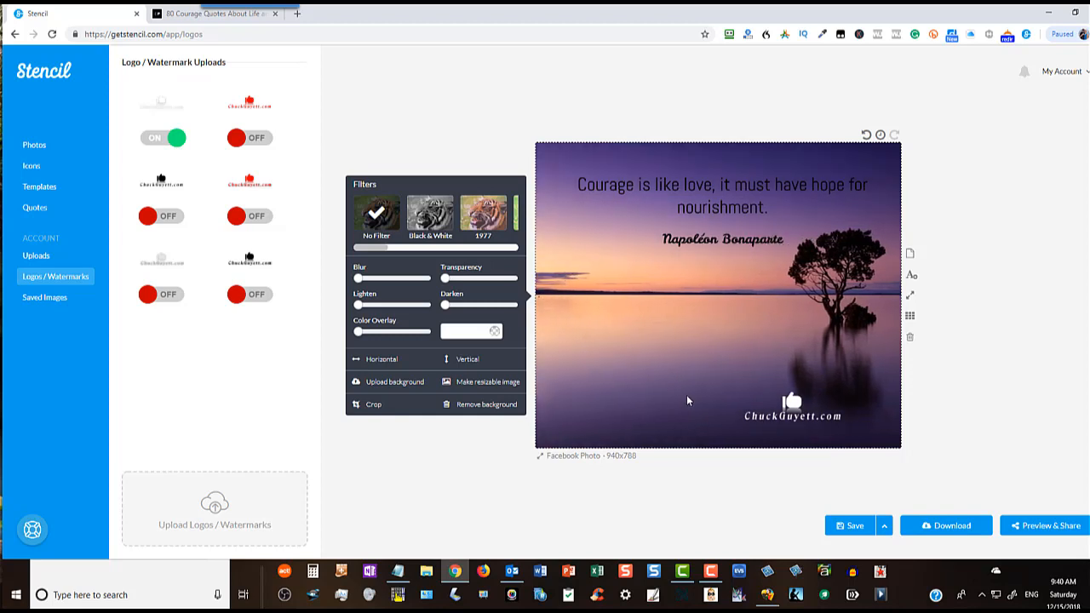
Try the Black & White and 1977 filters on the background photo and return it to No Filter.
left_click(447, 222)
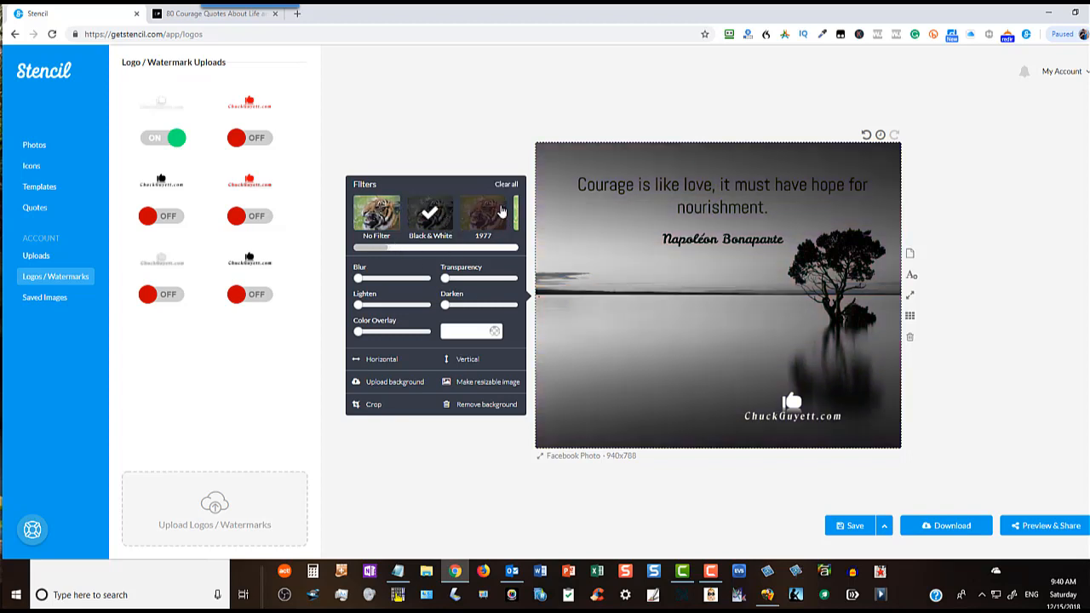
left_click(483, 214)
left_click(377, 218)
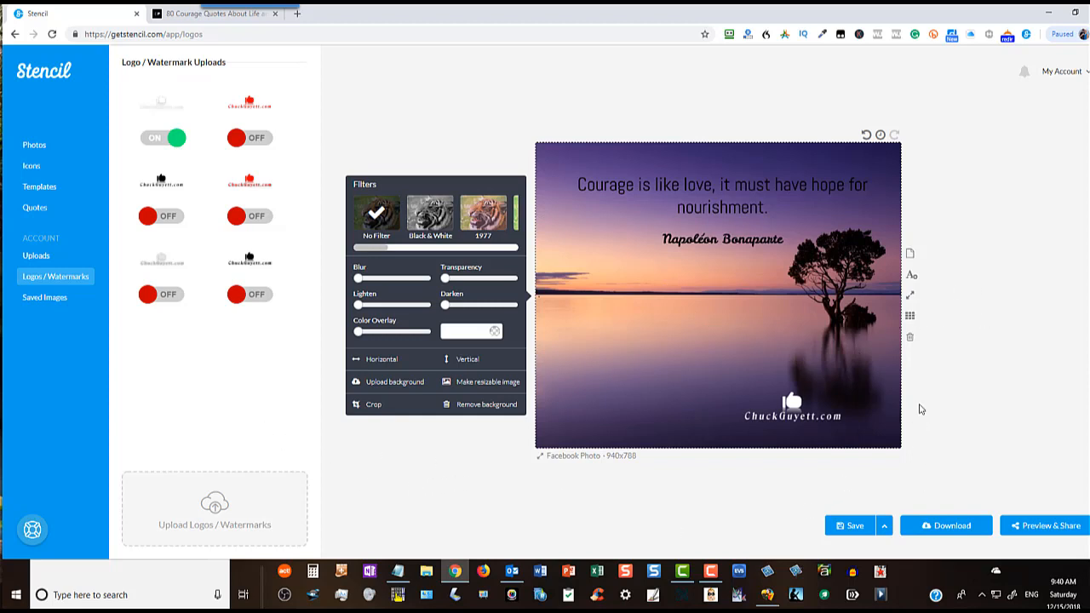
Resize the canvas to Instagram Photo (1080x1080), shifting the background to show the whole tree and moving the quote up to the top edge.
left_click(910, 296)
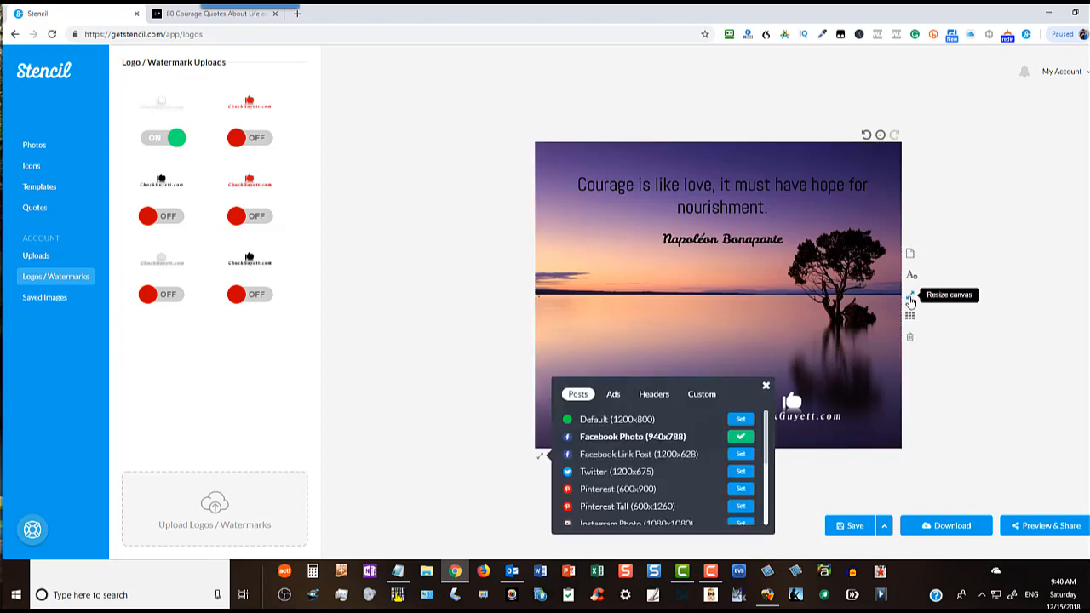
scroll(630, 464, "down", 3)
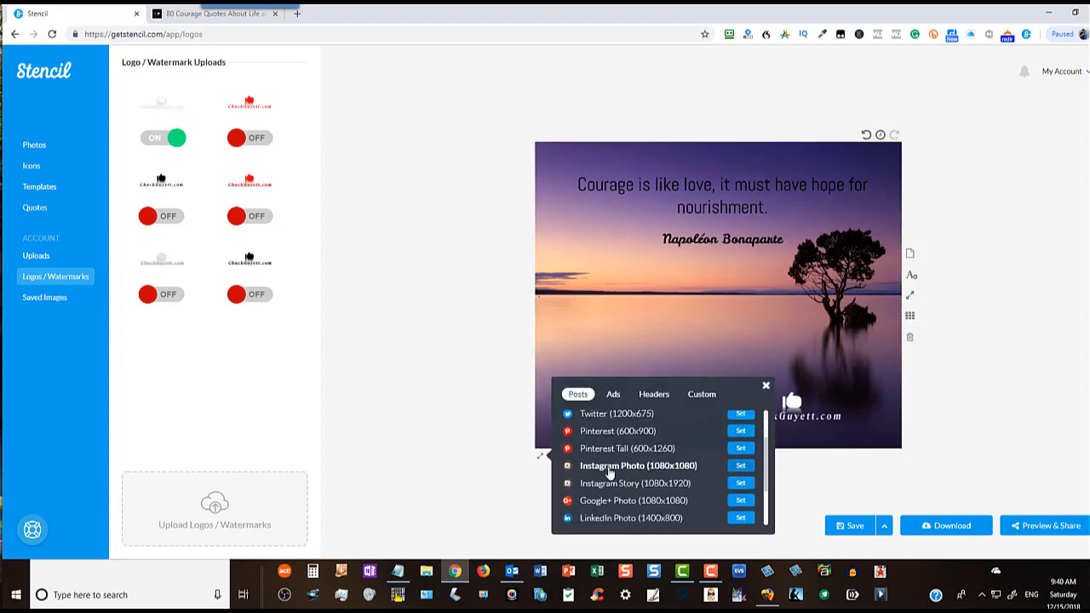
left_click(610, 470)
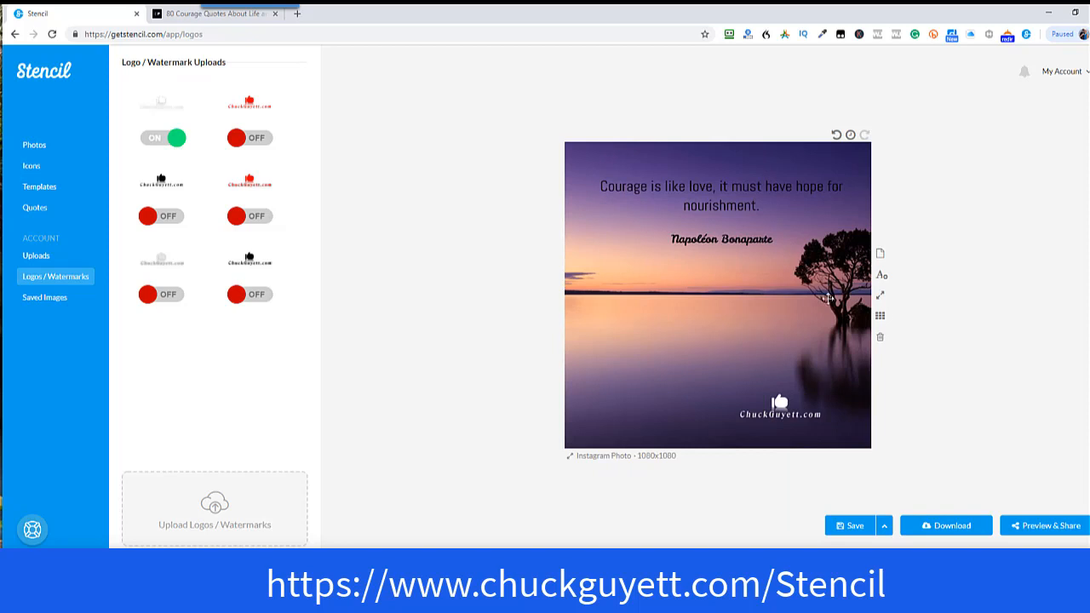
left_click_drag(841, 298, 799, 312)
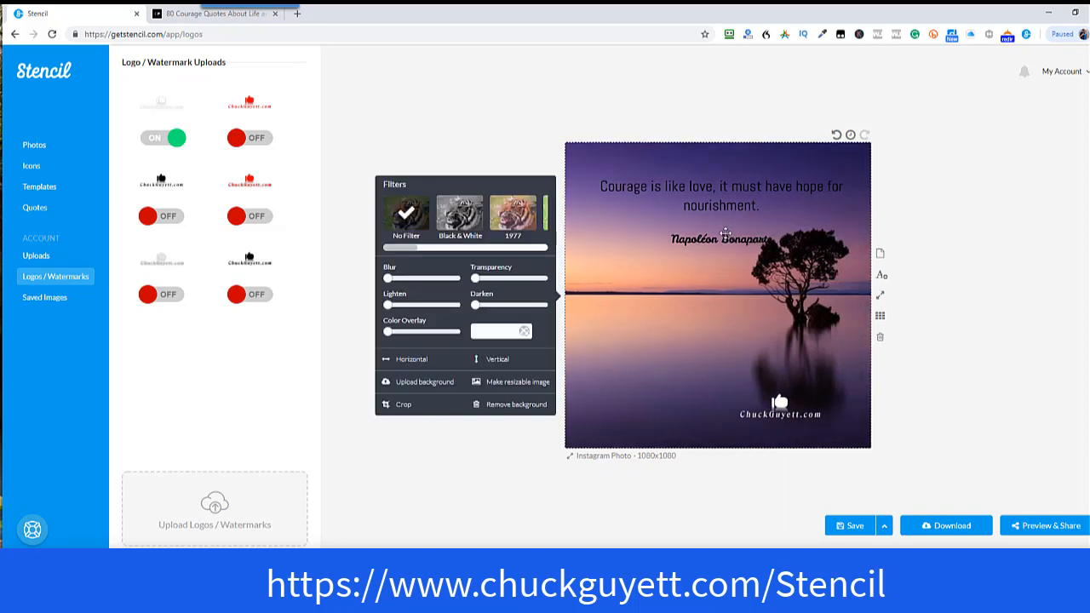
left_click_drag(725, 232, 711, 170)
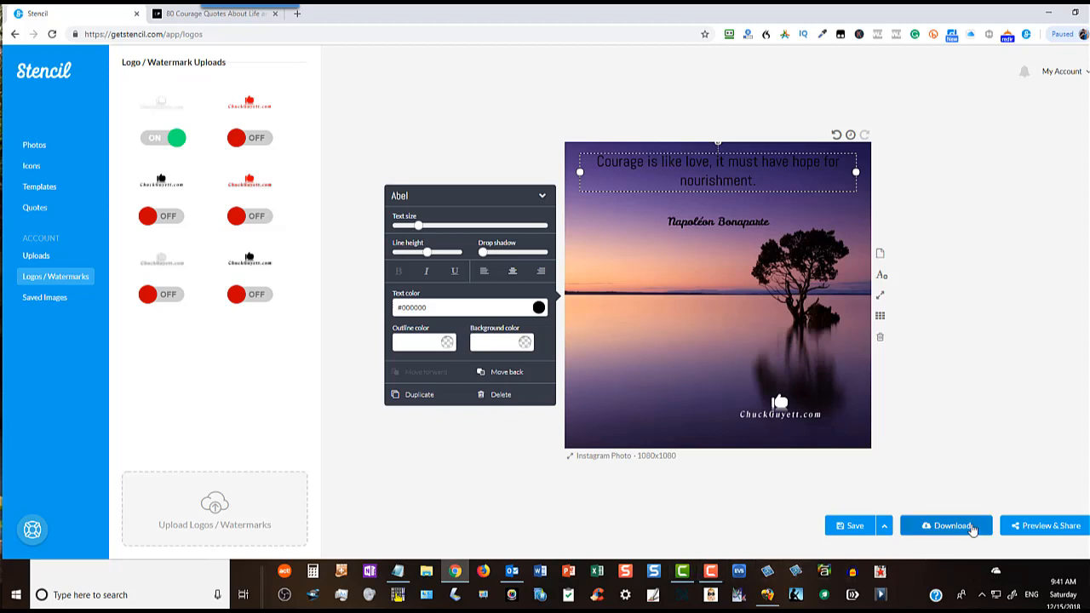
Preview the image as a Facebook post in the desktop and mobile views and close the sharing preview without posting.
left_click(1044, 528)
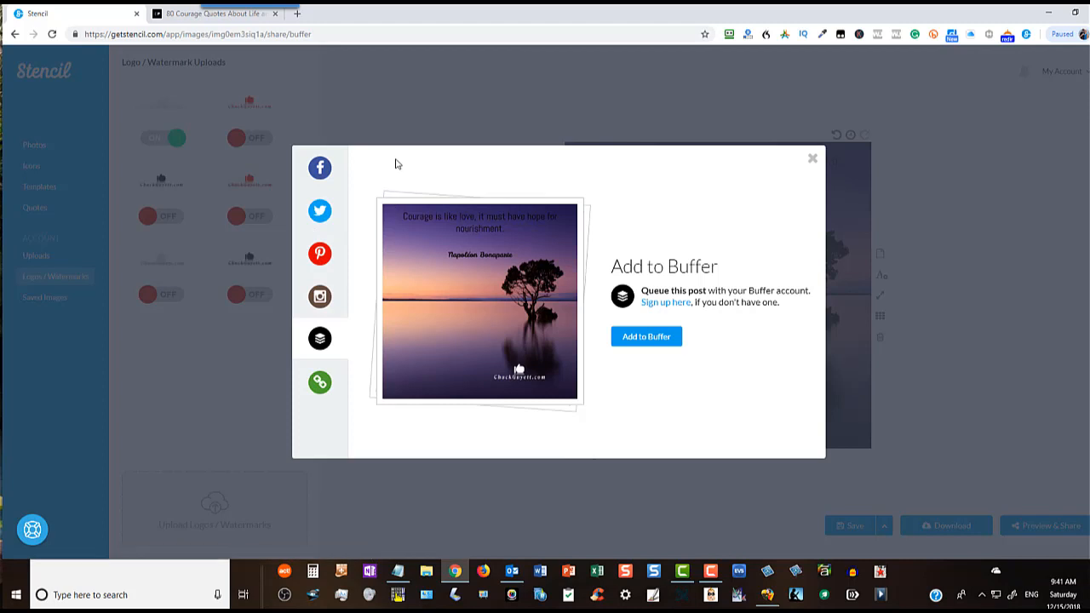
left_click(332, 176)
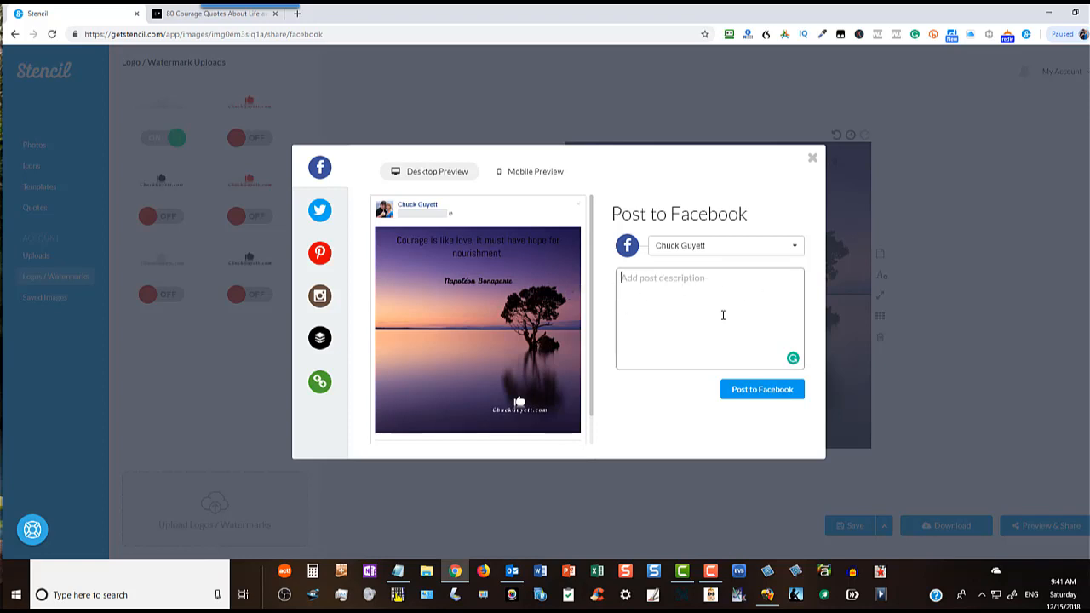
left_click(528, 170)
scroll(562, 340, "down", 1)
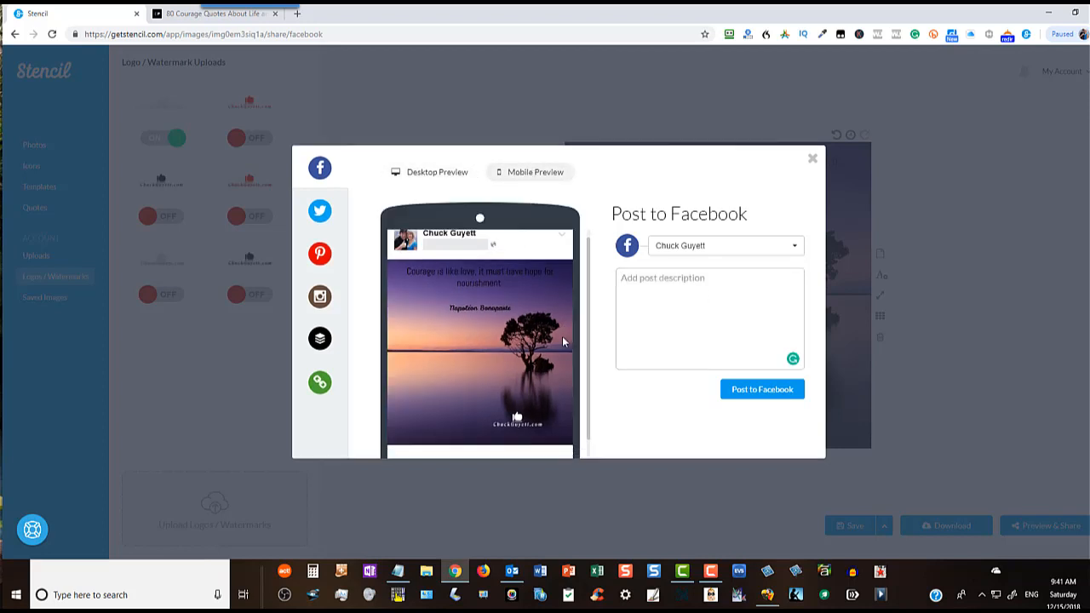
scroll(563, 338, "down", 2)
scroll(534, 352, "up", 2)
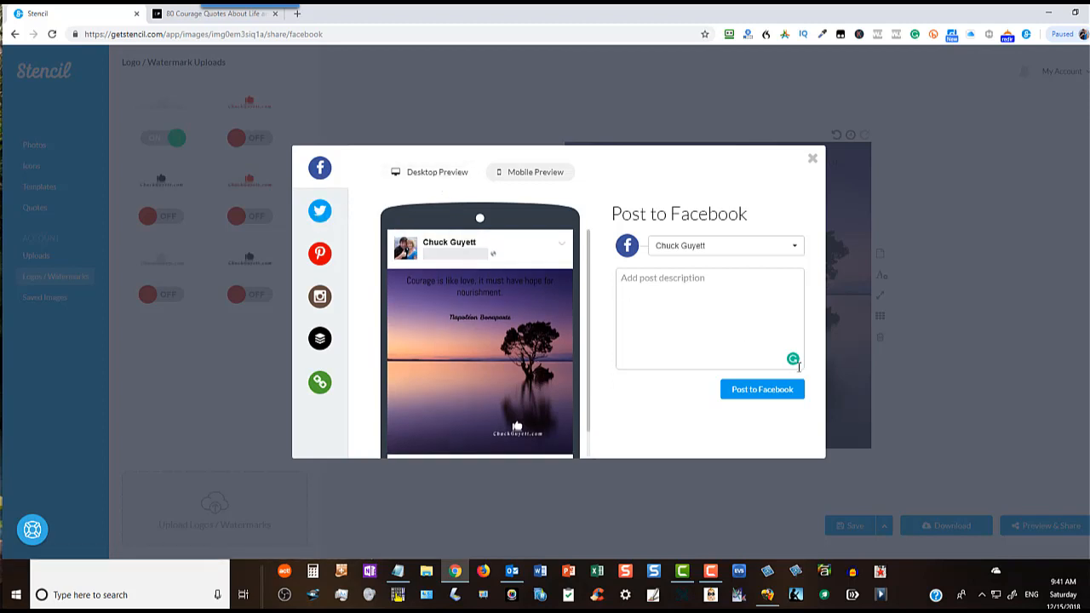
left_click(812, 161)
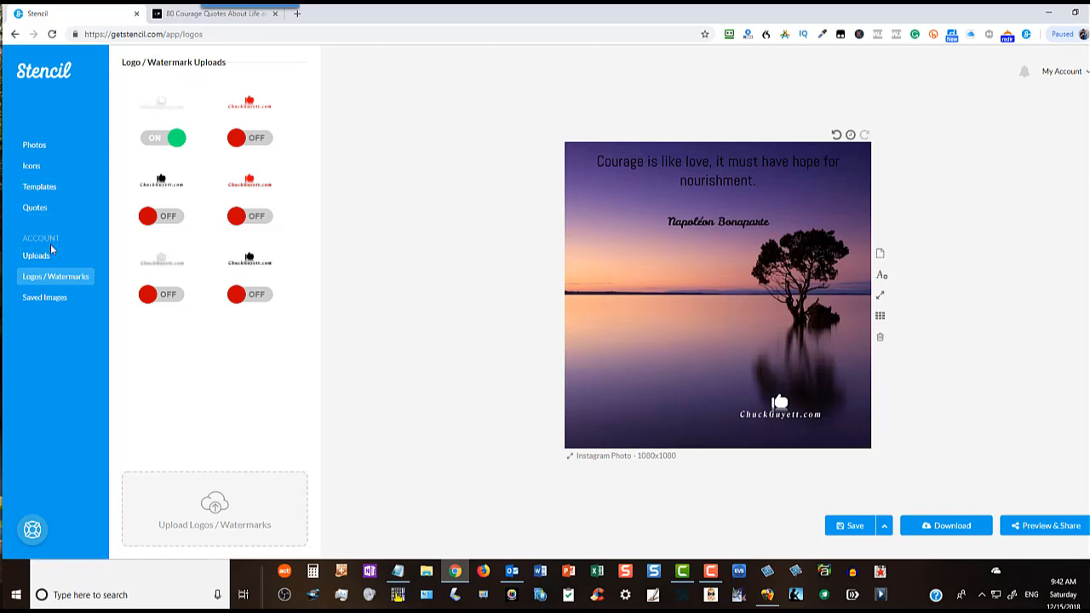
Apply the featured Lao Tzu "The journey of a thousand miles" template and move the logo watermark into the image's lower-right corner.
left_click(37, 189)
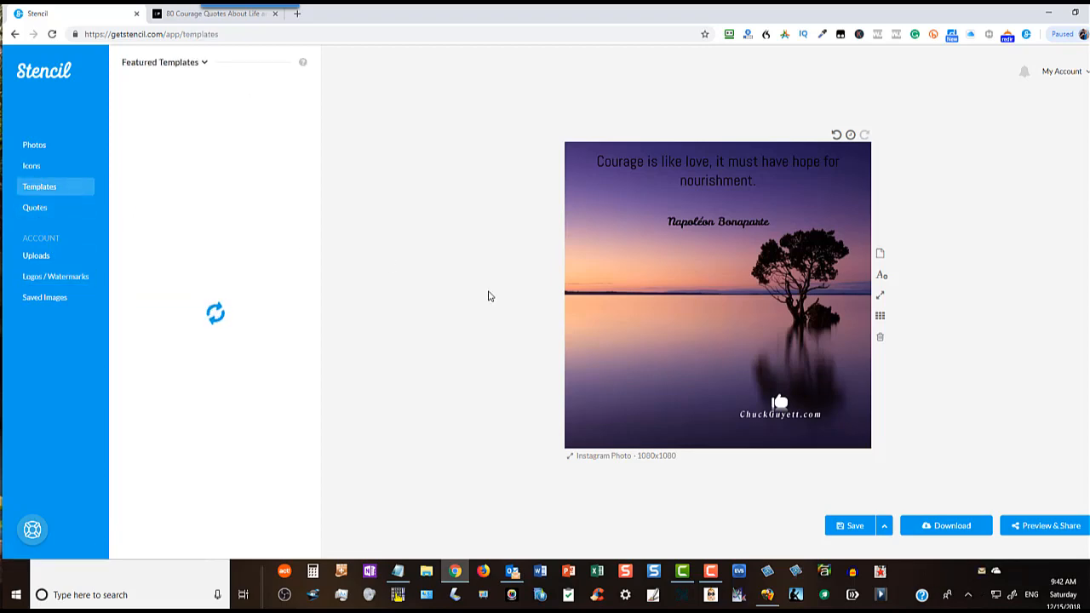
scroll(187, 417, "down", 5)
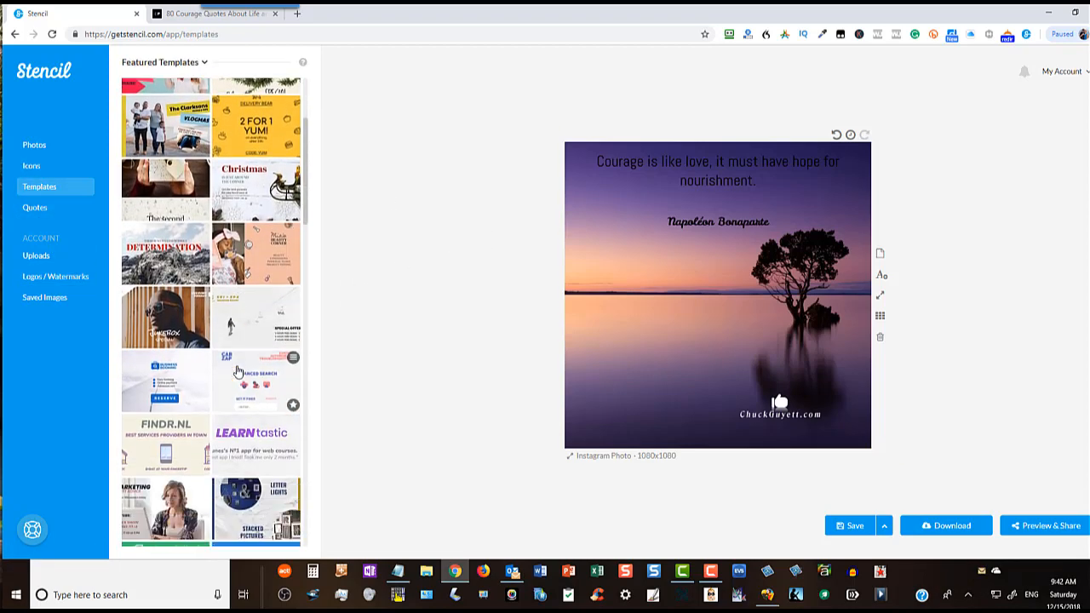
scroll(187, 418, "down", 5)
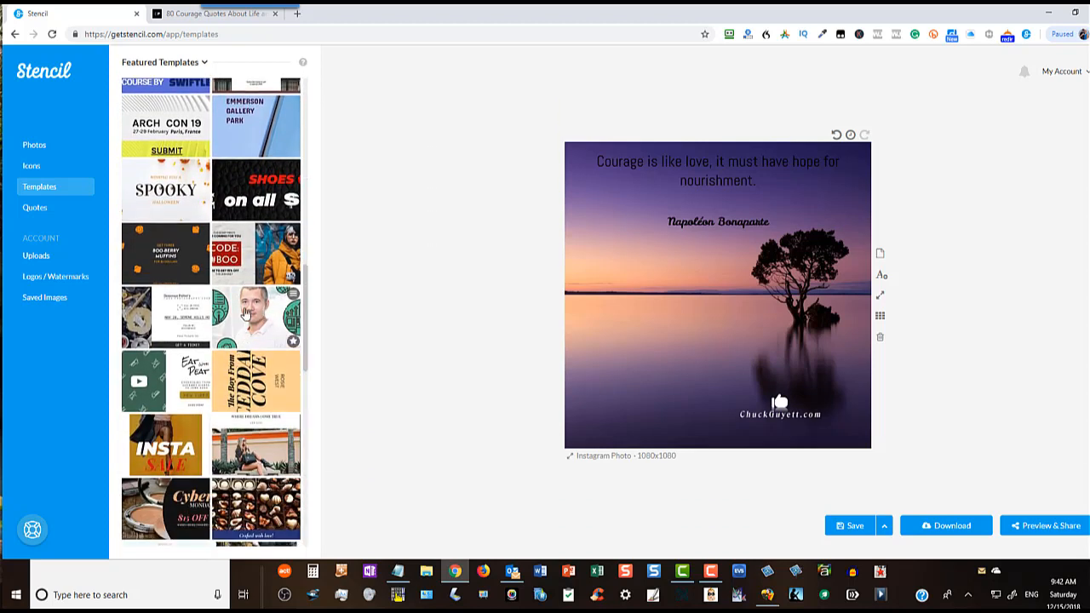
scroll(245, 313, "down", 4)
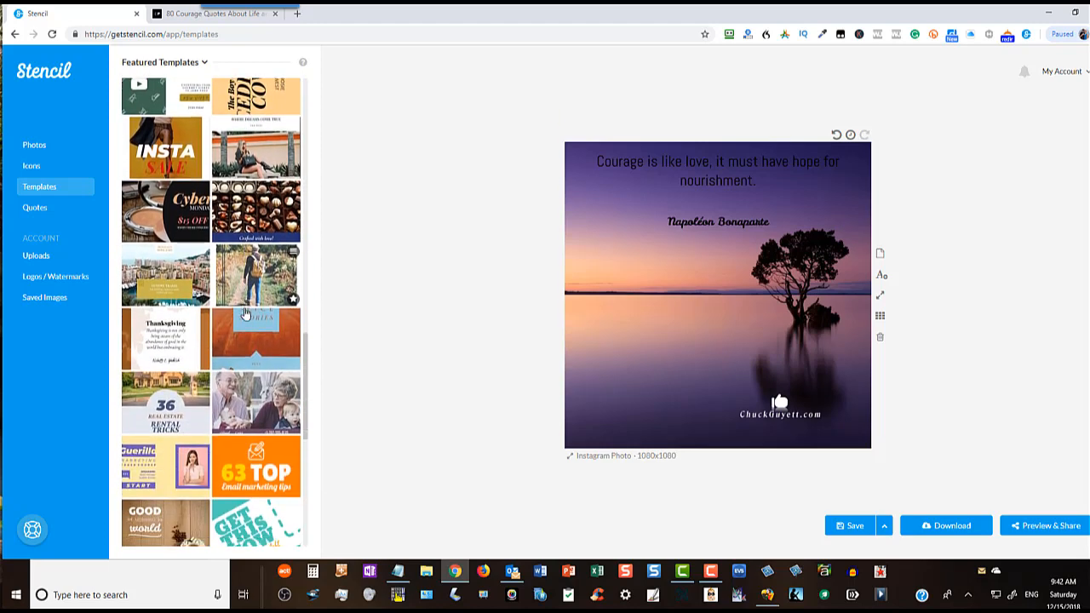
scroll(245, 313, "down", 5)
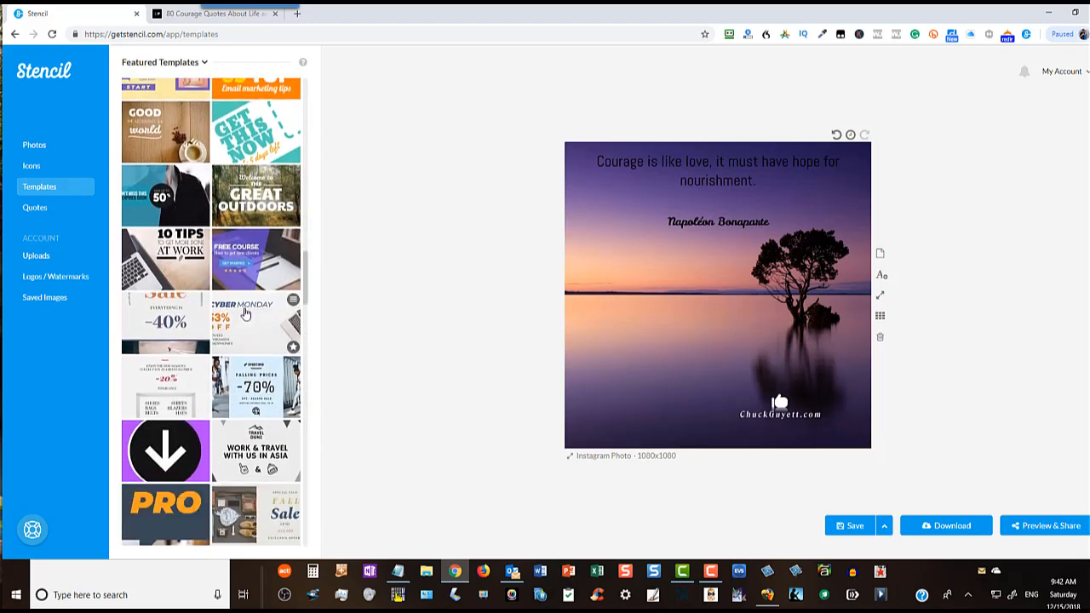
scroll(245, 314, "down", 3)
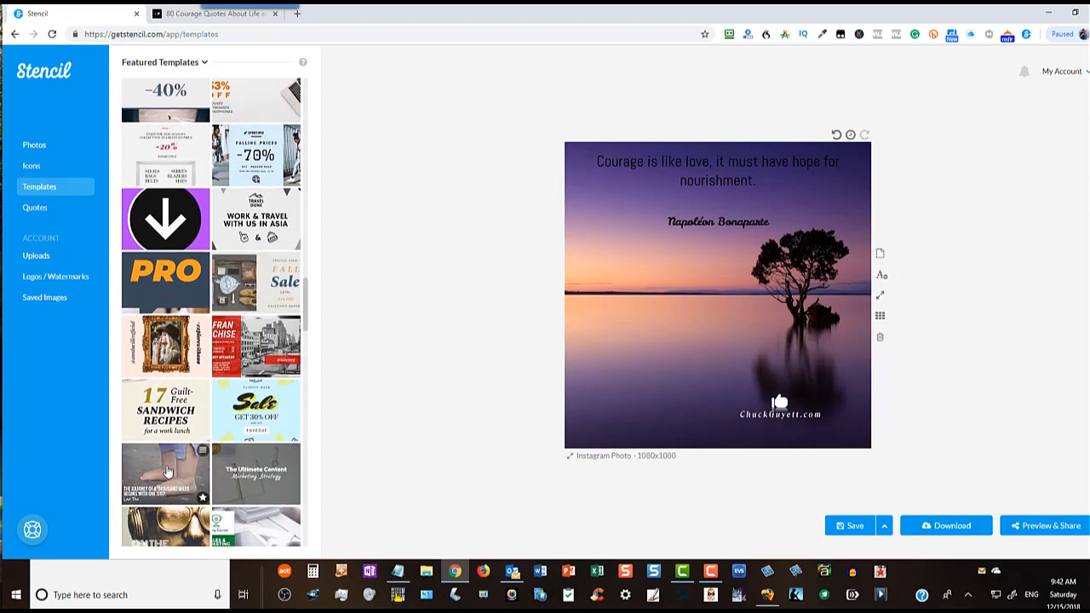
left_click(168, 473)
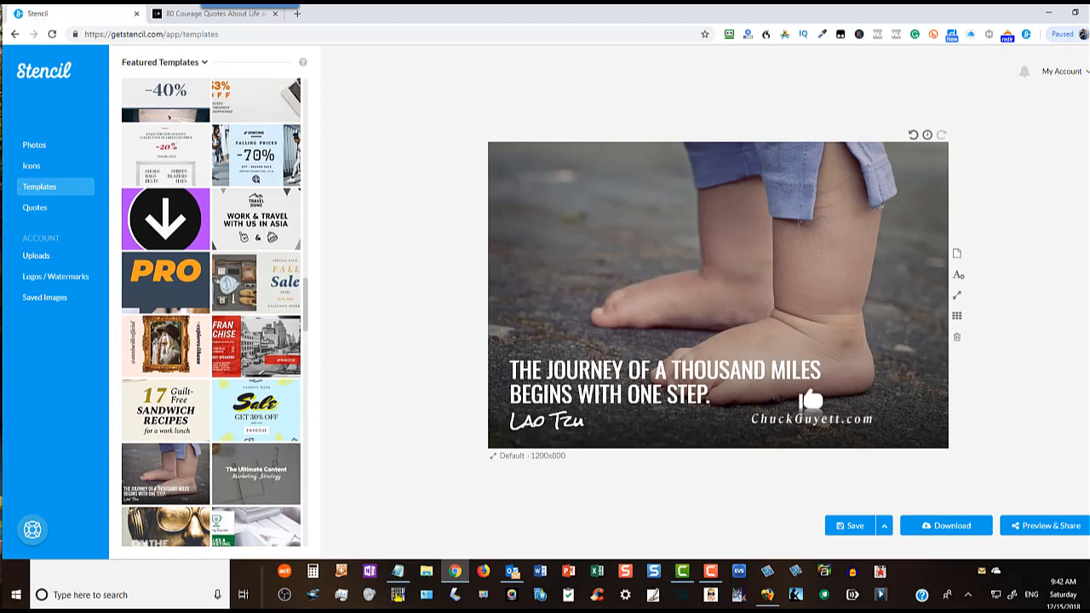
left_click_drag(814, 424, 867, 428)
left_click(440, 467)
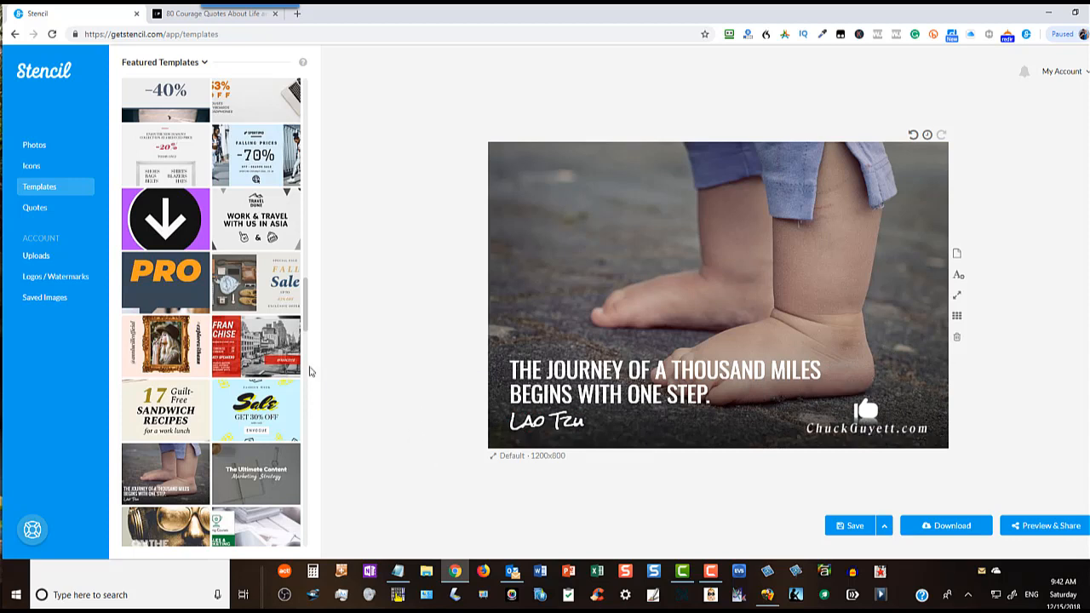
Add the featured calendar icon showing 25 and place it in the image's upper-left corner.
left_click(35, 165)
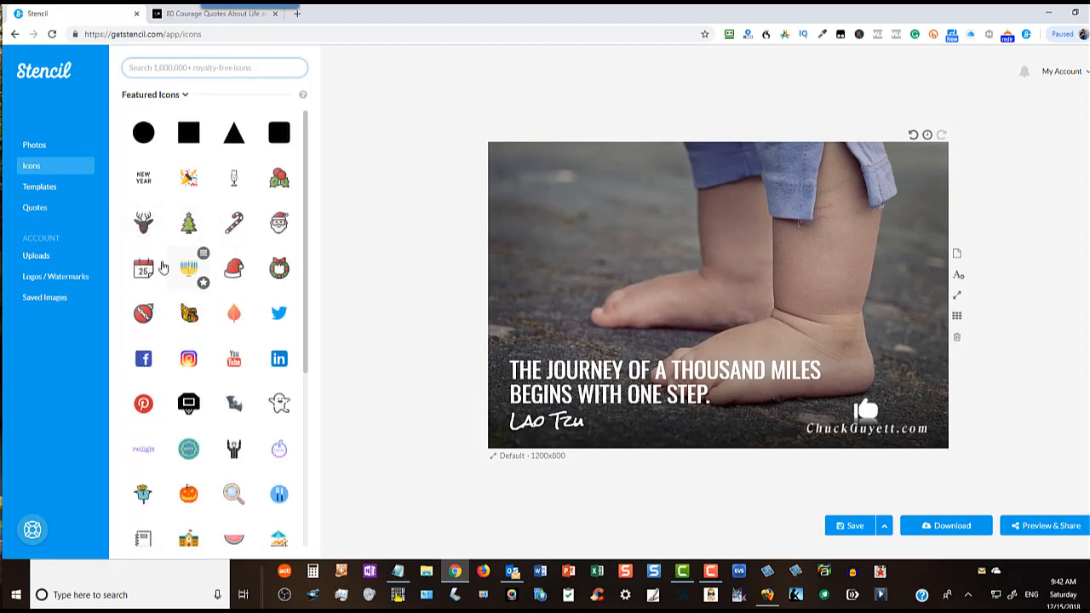
left_click(146, 277)
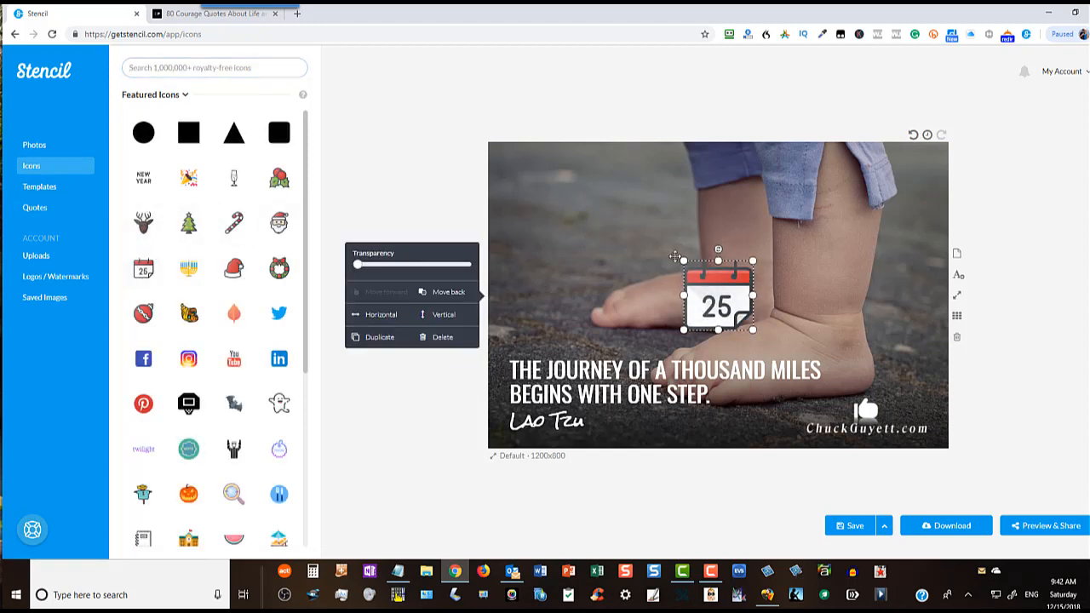
left_click_drag(722, 301, 545, 196)
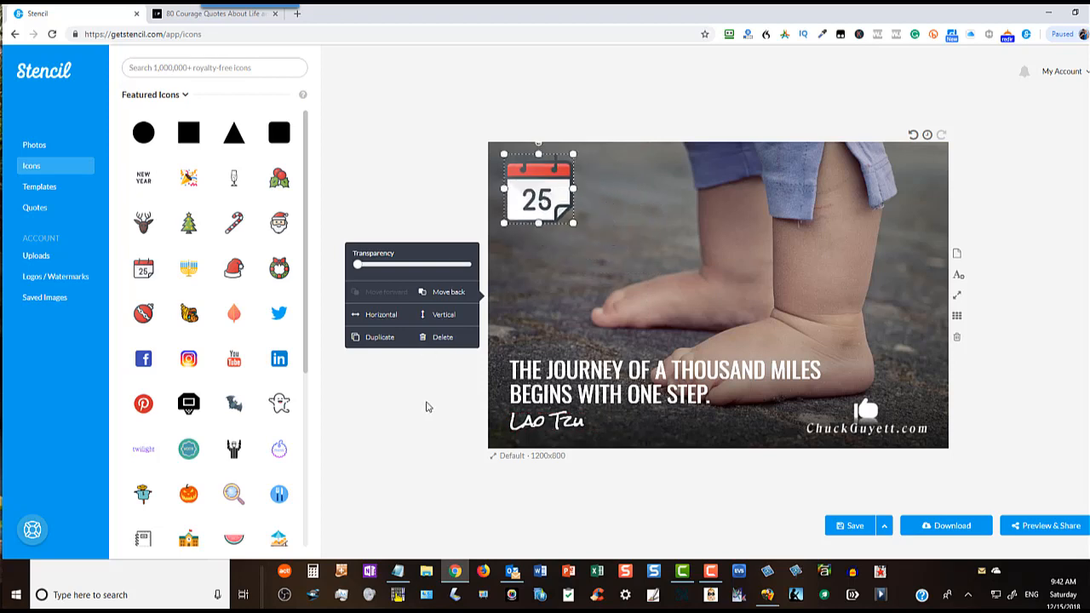
left_click(431, 438)
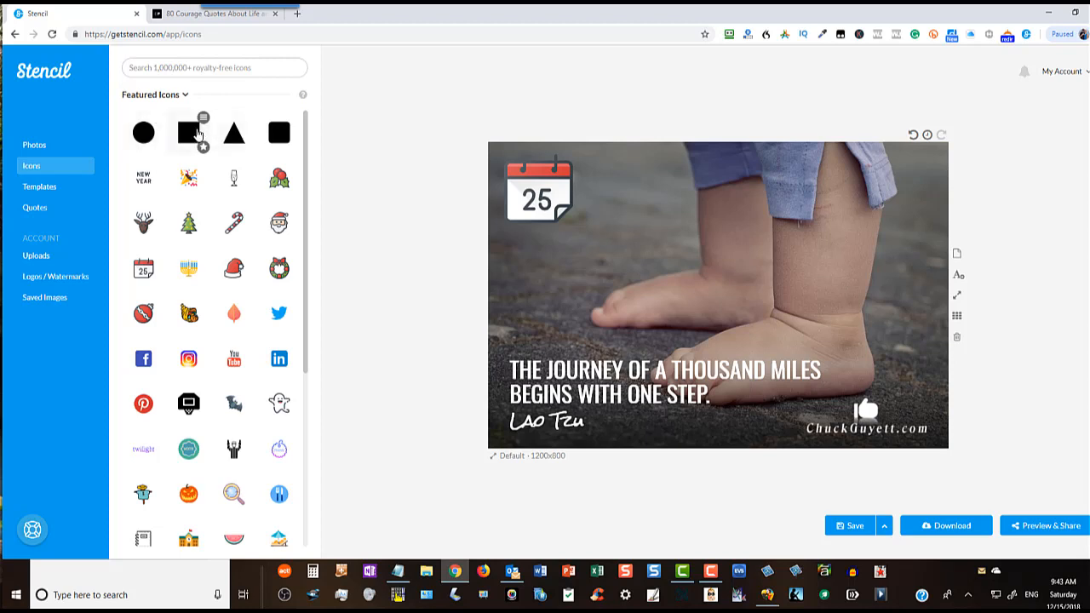
Add a black square, stretch it into a full-width band, and place it over the quote at the image's bottom, tall enough to cover the text.
left_click(191, 133)
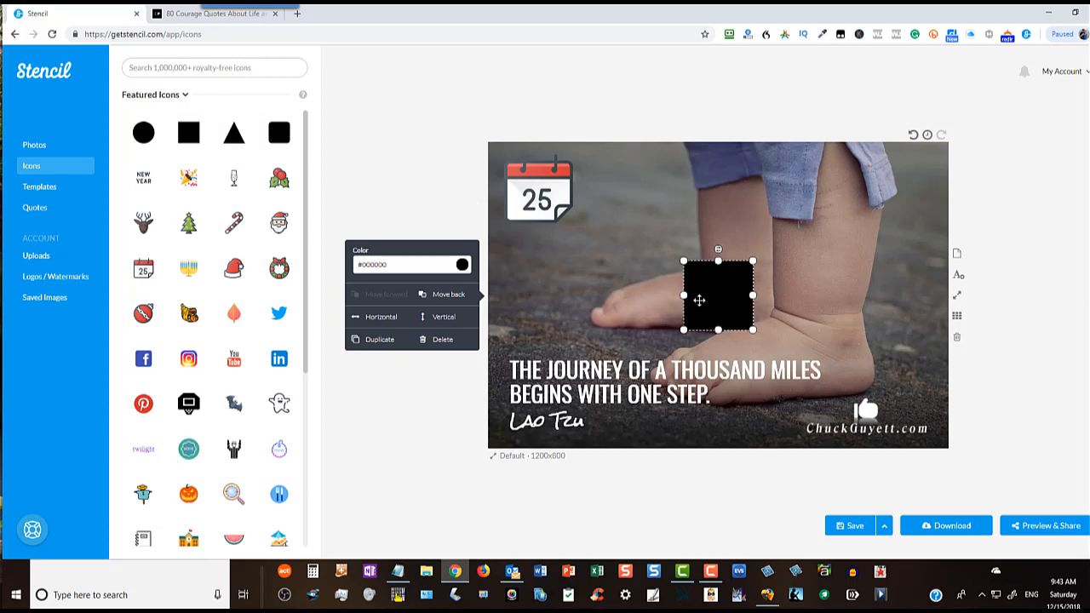
left_click_drag(684, 296, 488, 295)
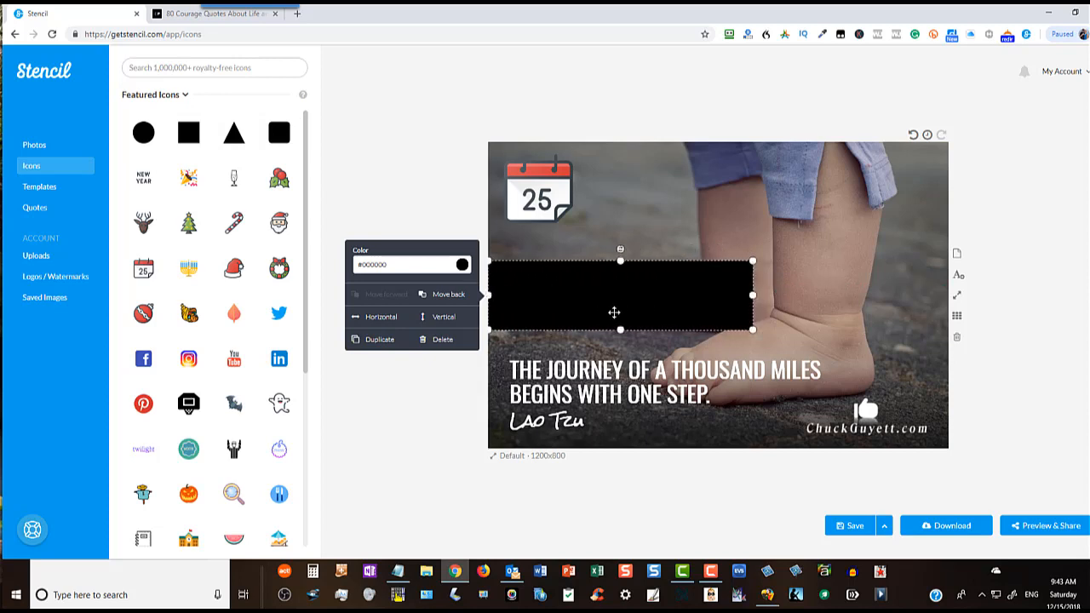
left_click_drag(752, 294, 948, 298)
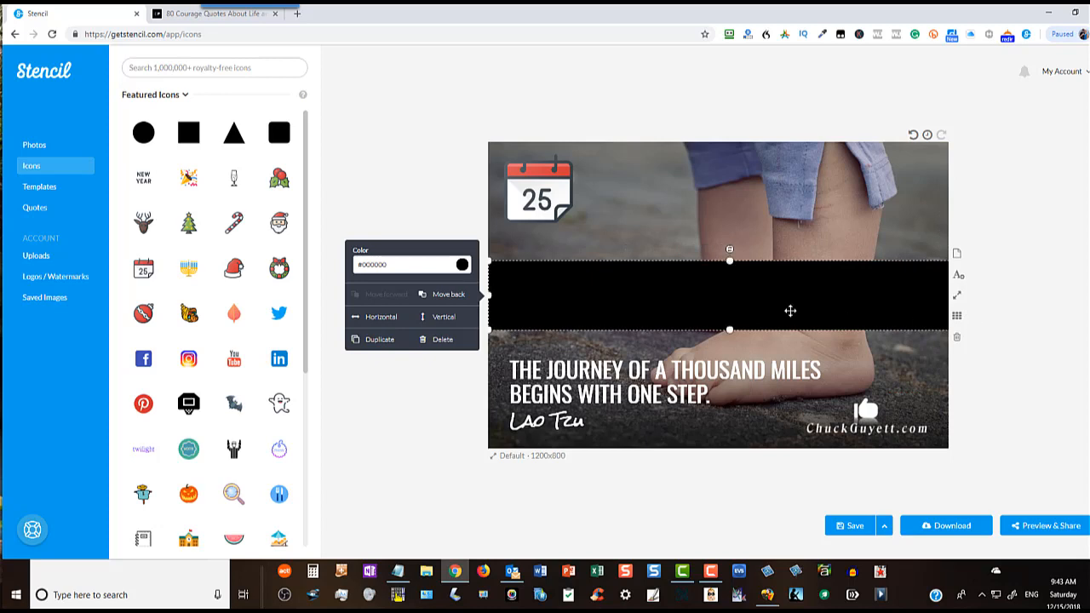
left_click_drag(790, 311, 786, 430)
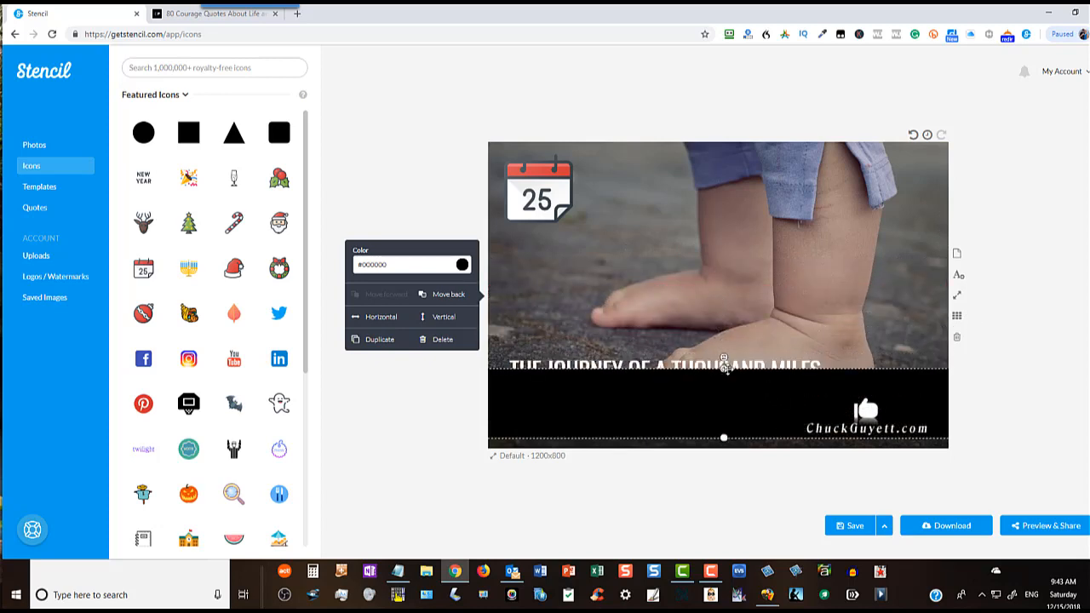
left_click_drag(724, 367, 722, 348)
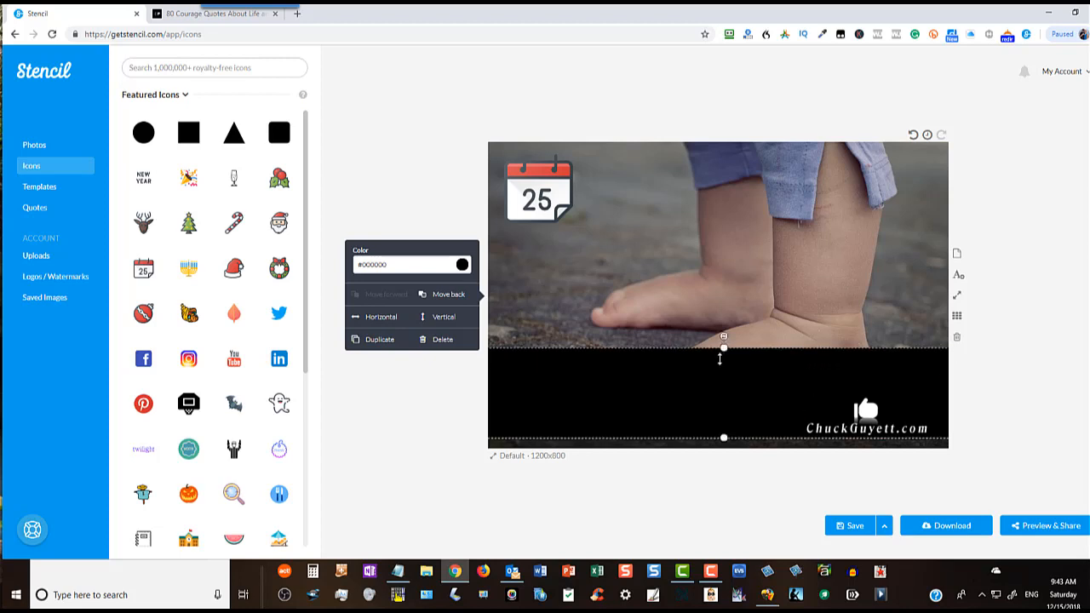
Make the black band slightly transparent and send it behind the quote and author text.
left_click(461, 265)
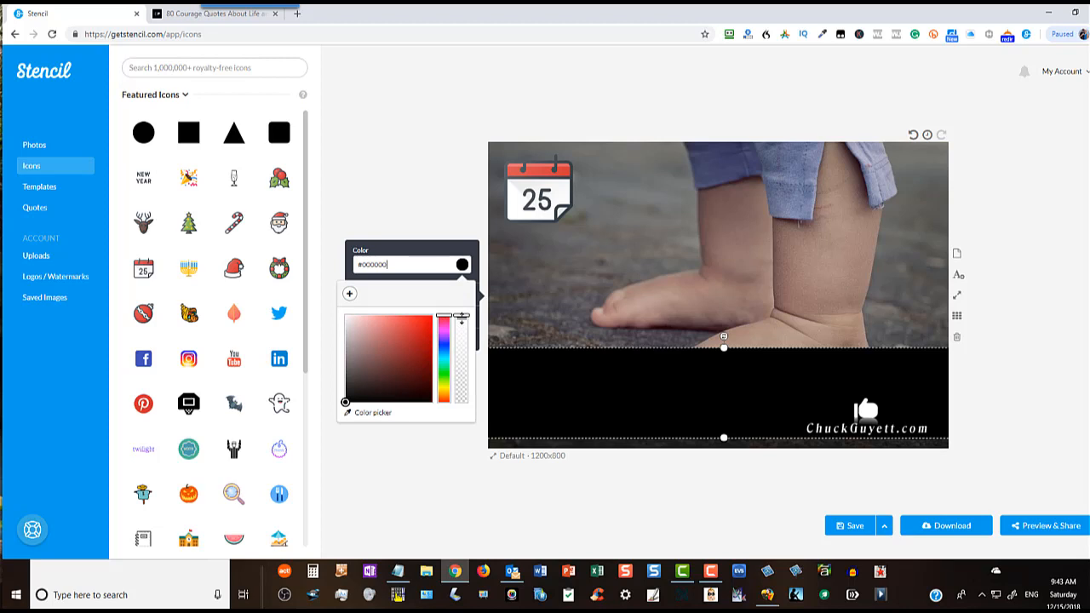
left_click_drag(461, 317, 461, 331)
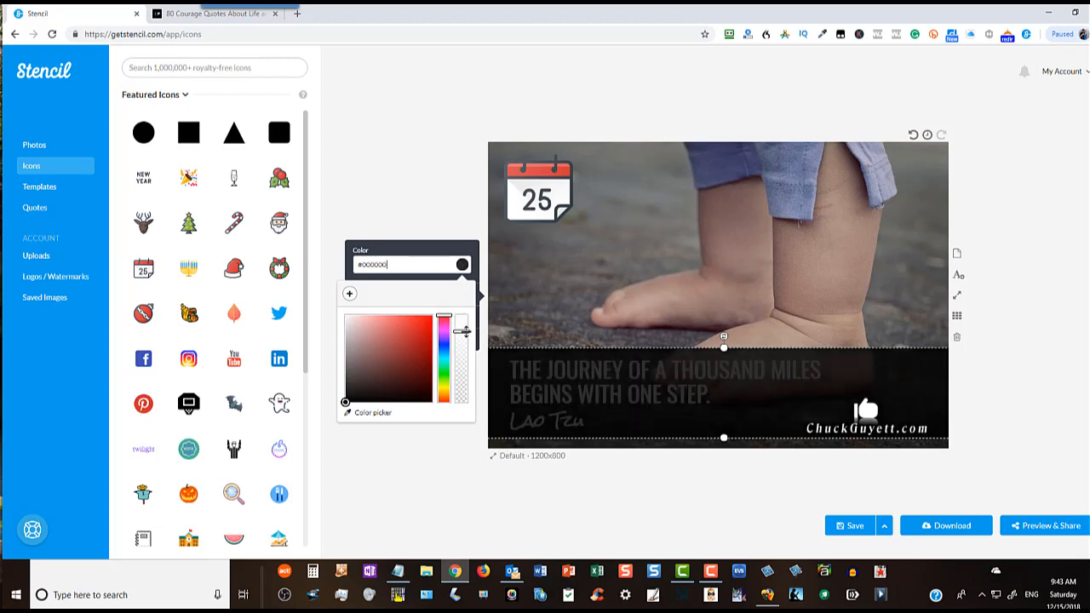
left_click(522, 393)
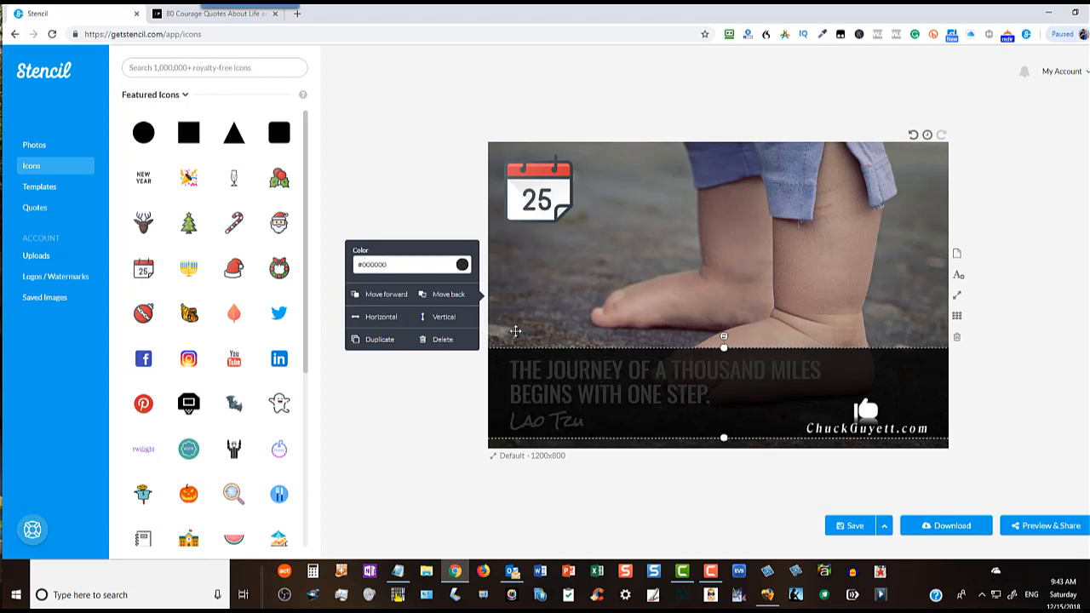
left_click(444, 295)
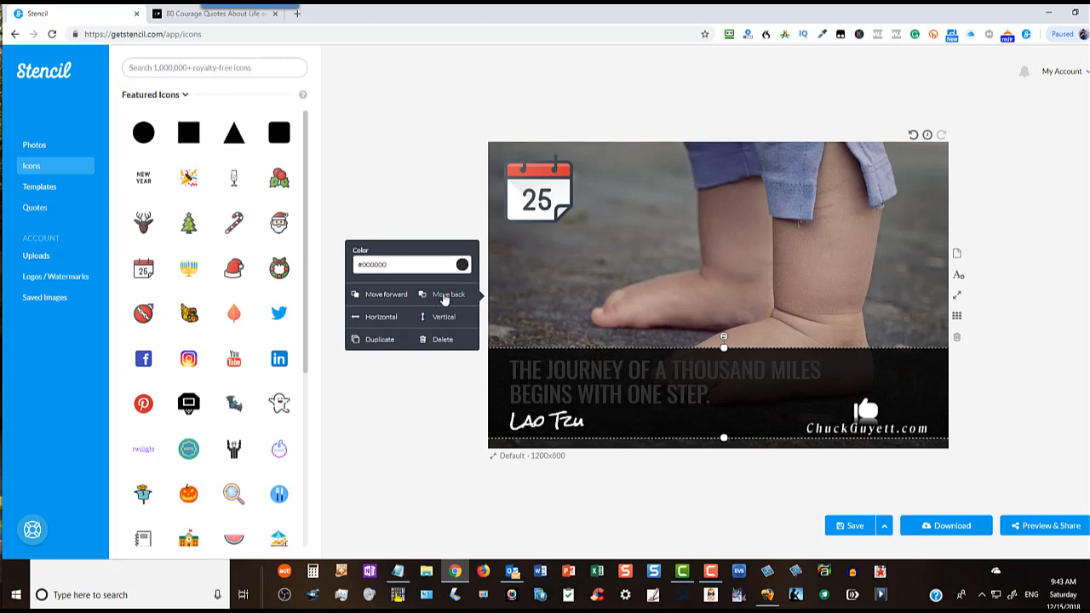
left_click(444, 295)
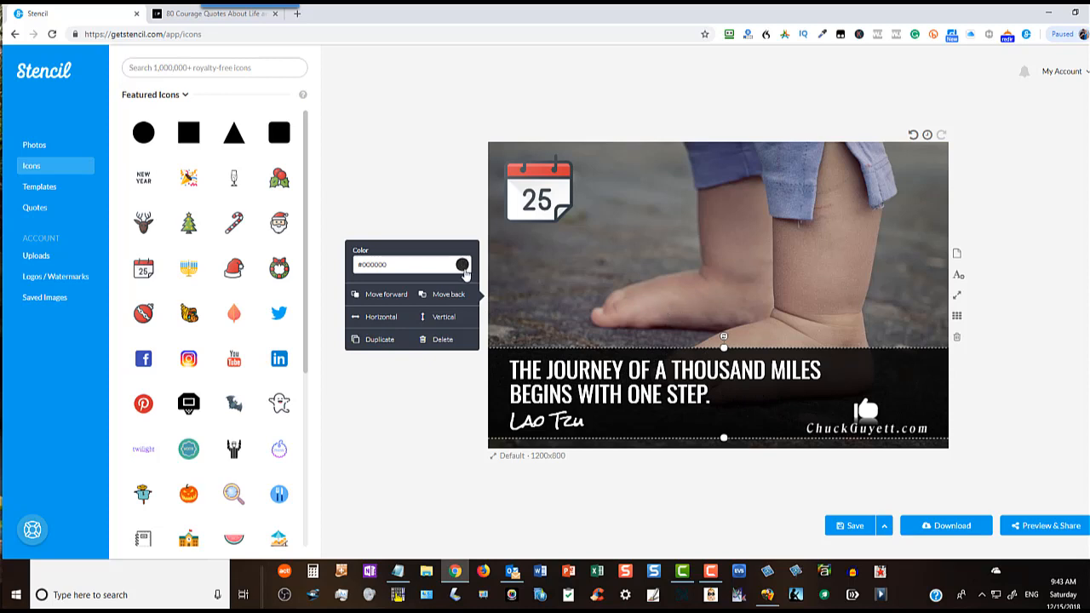
Make the black band behind the quote noticeably more transparent so the photo shows through.
left_click(461, 265)
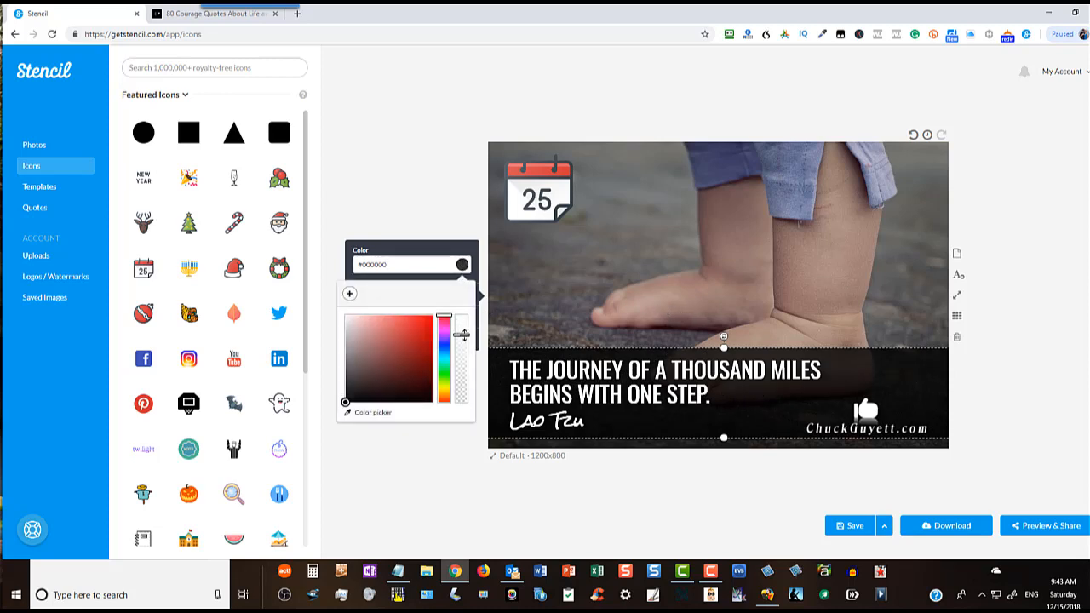
left_click_drag(461, 335, 473, 378)
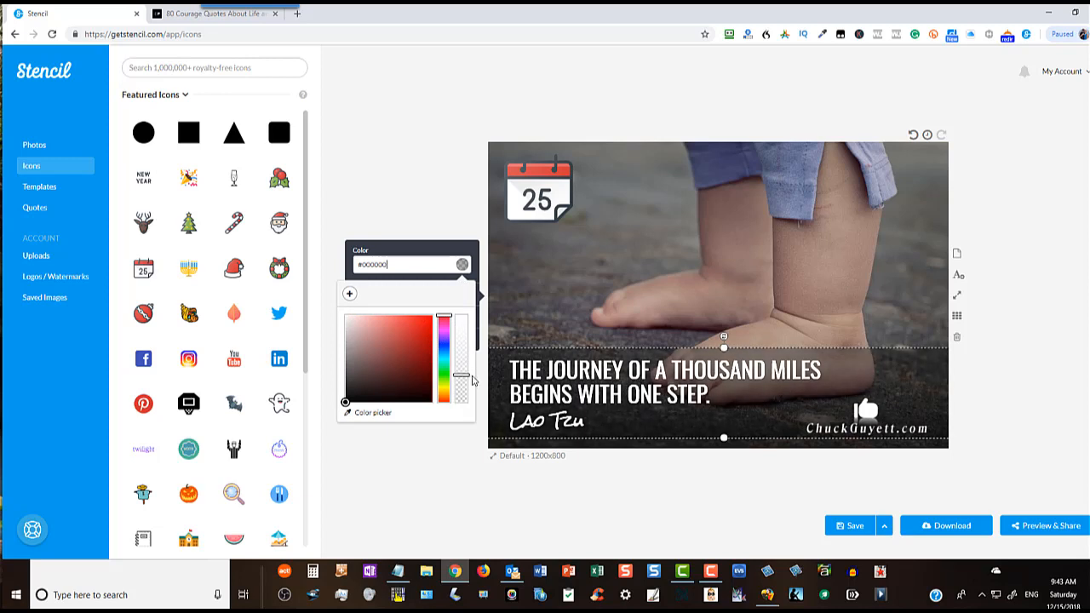
left_click(505, 547)
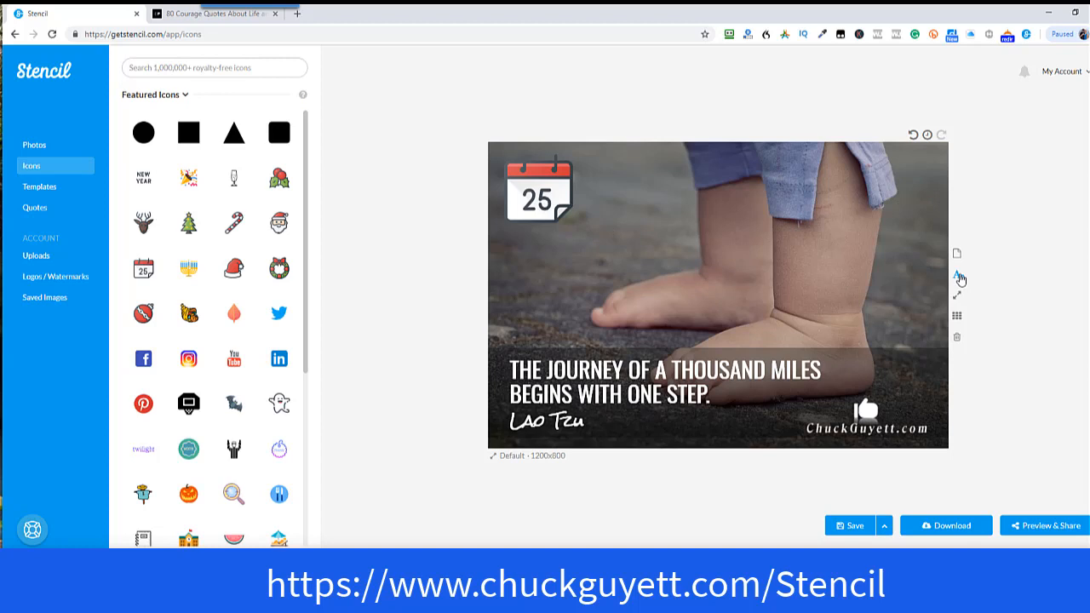
Add a new text box, place it above the quote over the baby's legs, and set its font to Rokkitt.
left_click(958, 277)
left_click_drag(675, 300, 674, 269)
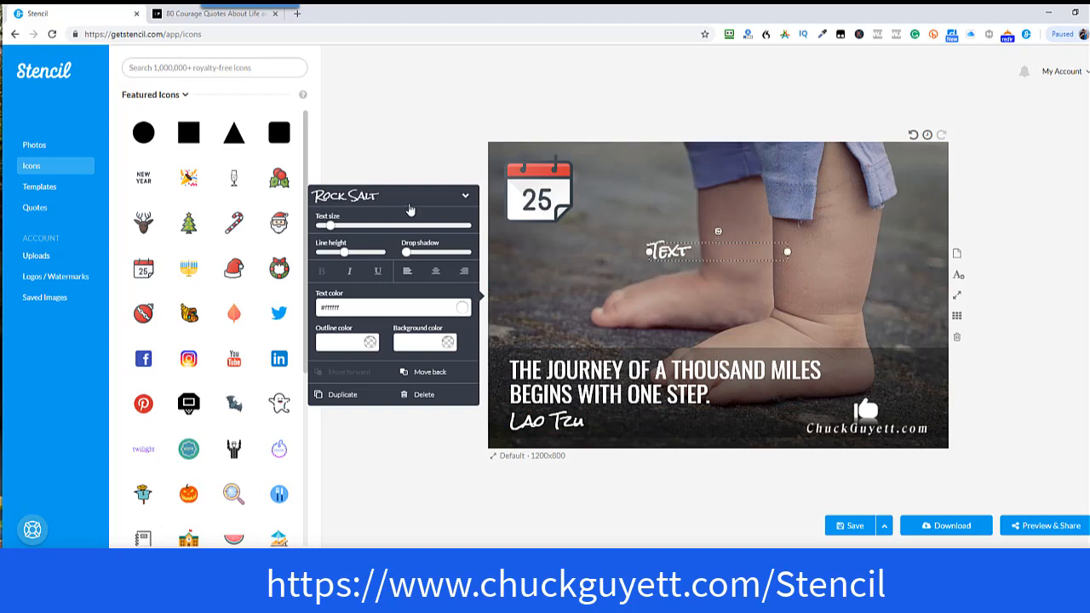
left_click(408, 200)
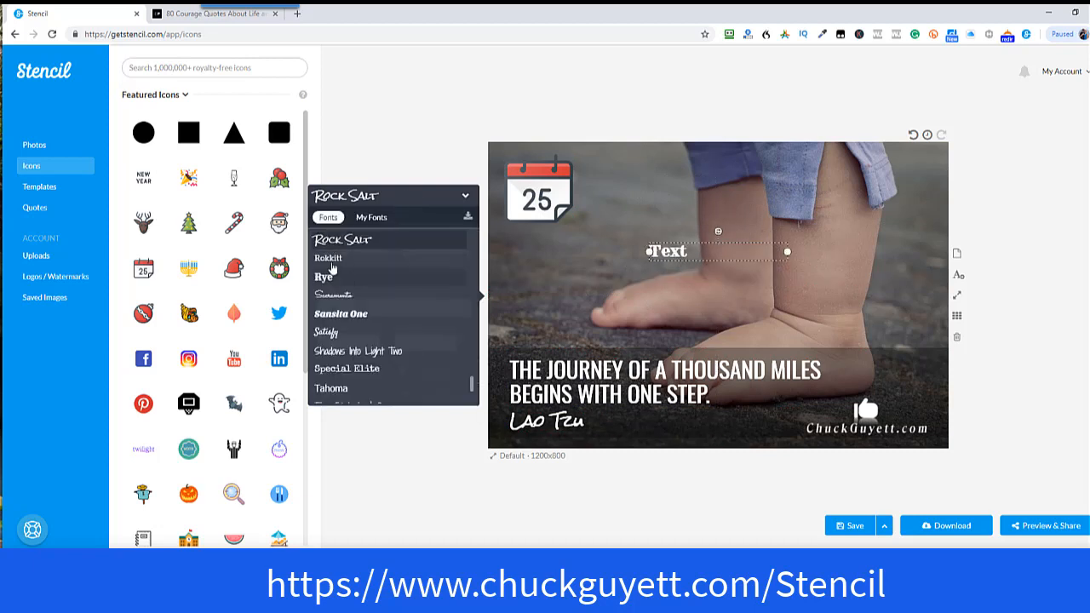
left_click(332, 264)
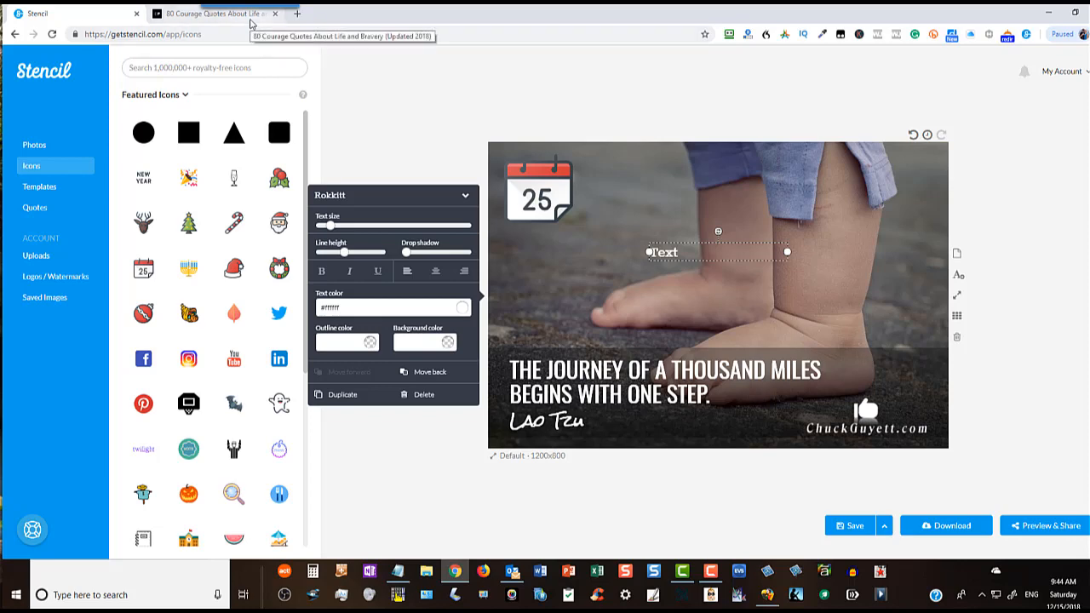
Switch to the Everyday Power courage quotes page and browse down to quote 7.
left_click(251, 21)
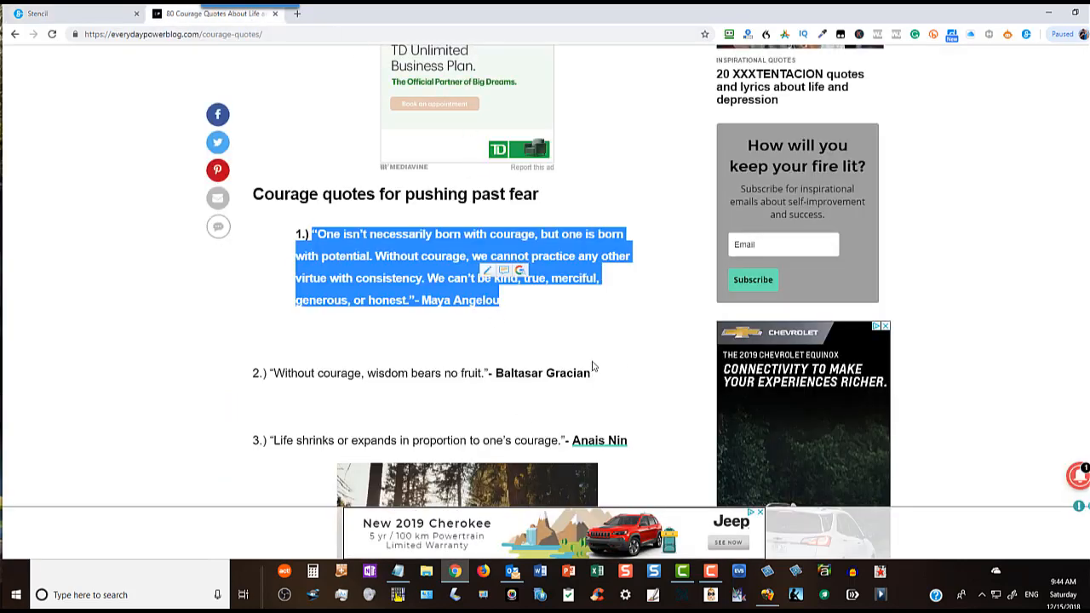
left_click(619, 364)
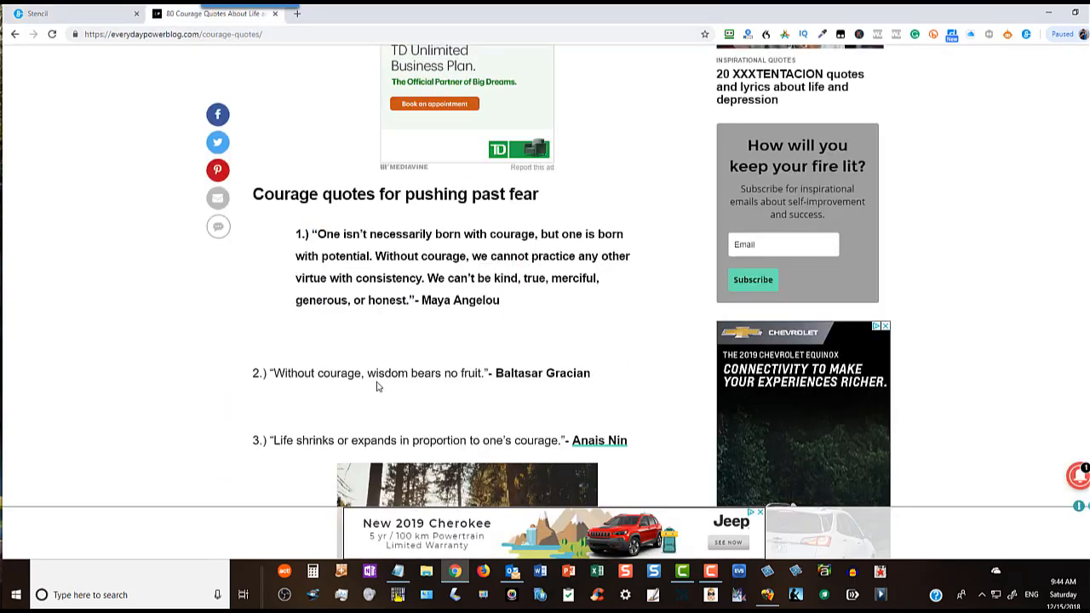
scroll(356, 401, "down", 1)
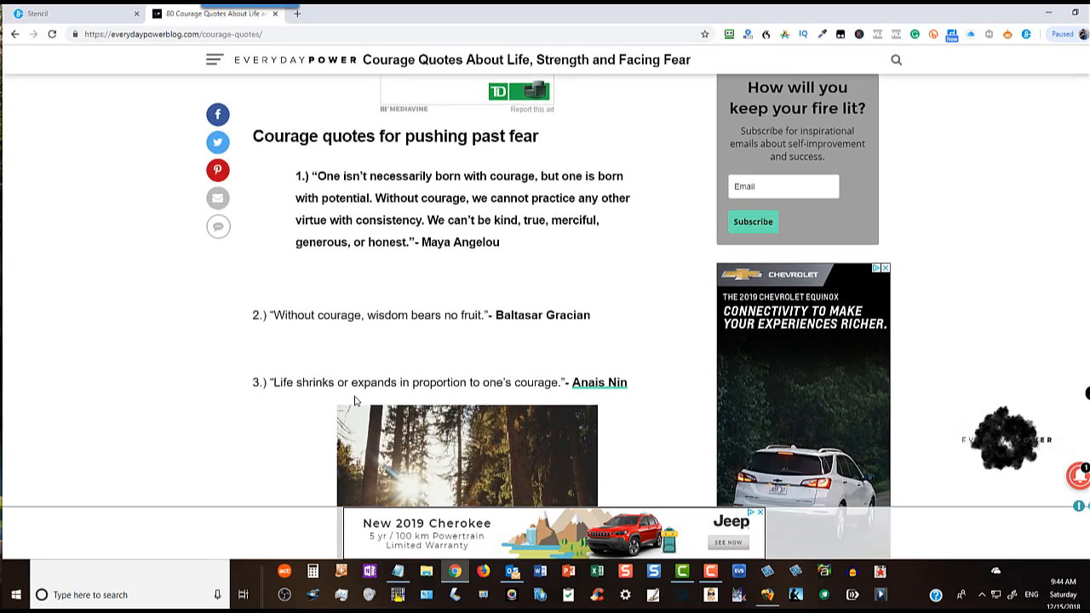
scroll(356, 401, "down", 2)
scroll(356, 402, "down", 5)
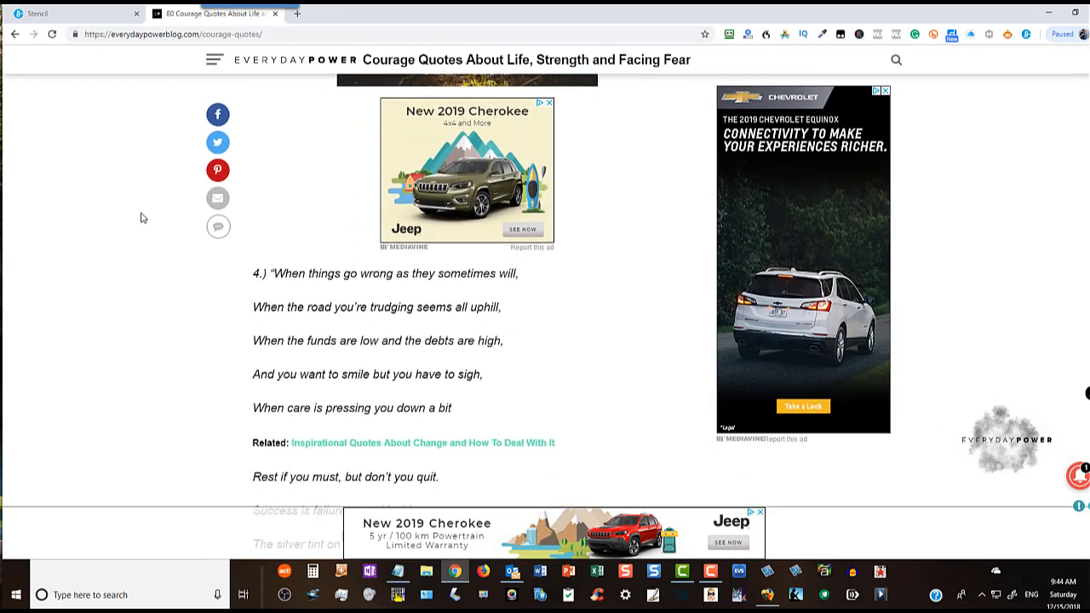
scroll(340, 348, "down", 8)
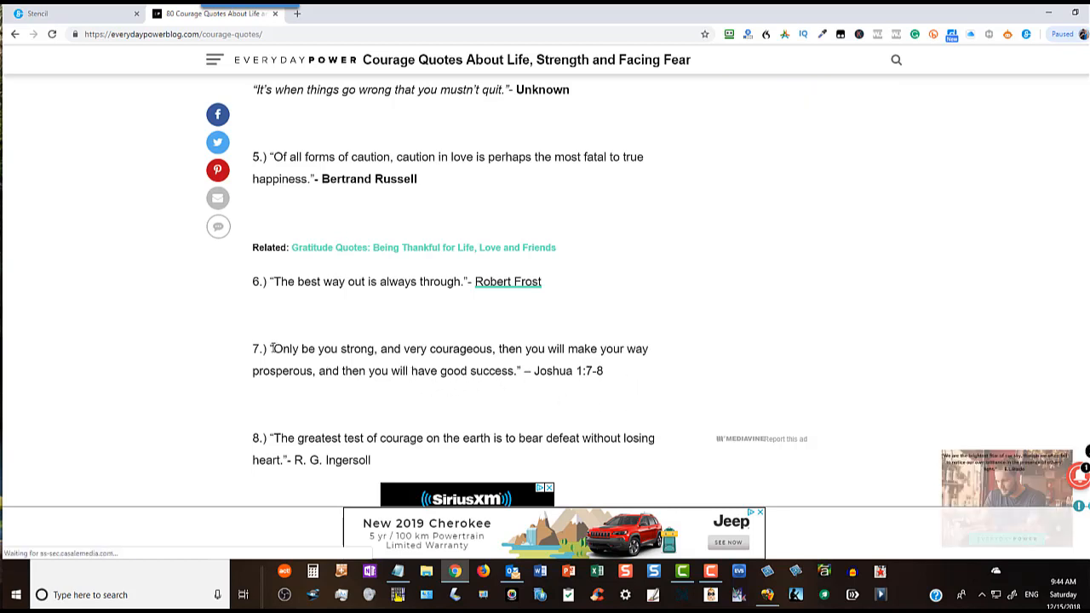
Try creating a Stencil image from quote 7 (Joshua 1:7-8) on the page, and close the editor without saving.
left_click_drag(270, 348, 637, 368)
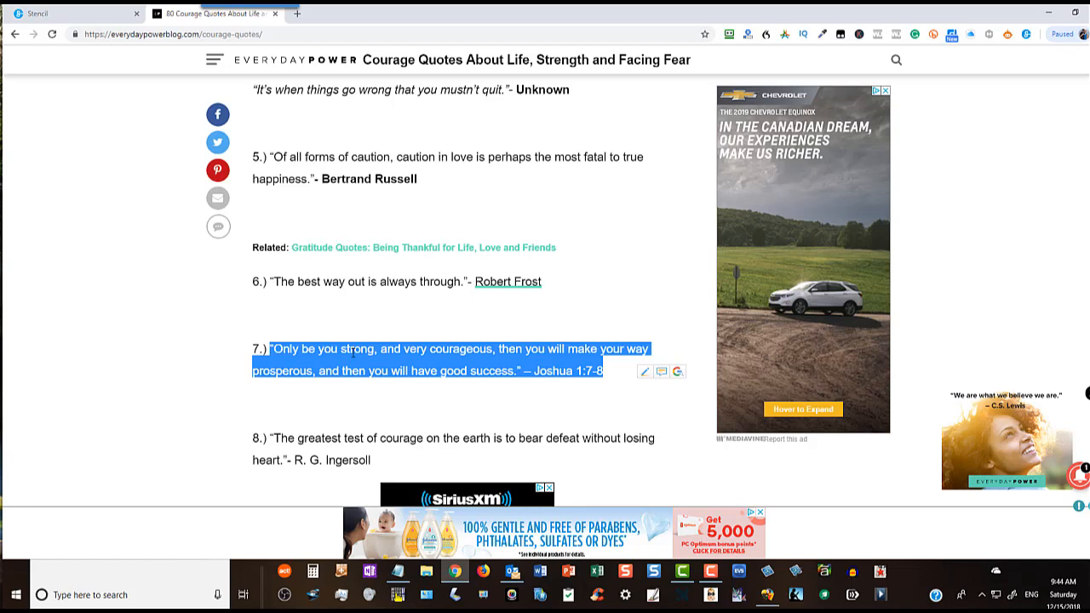
right_click(354, 351)
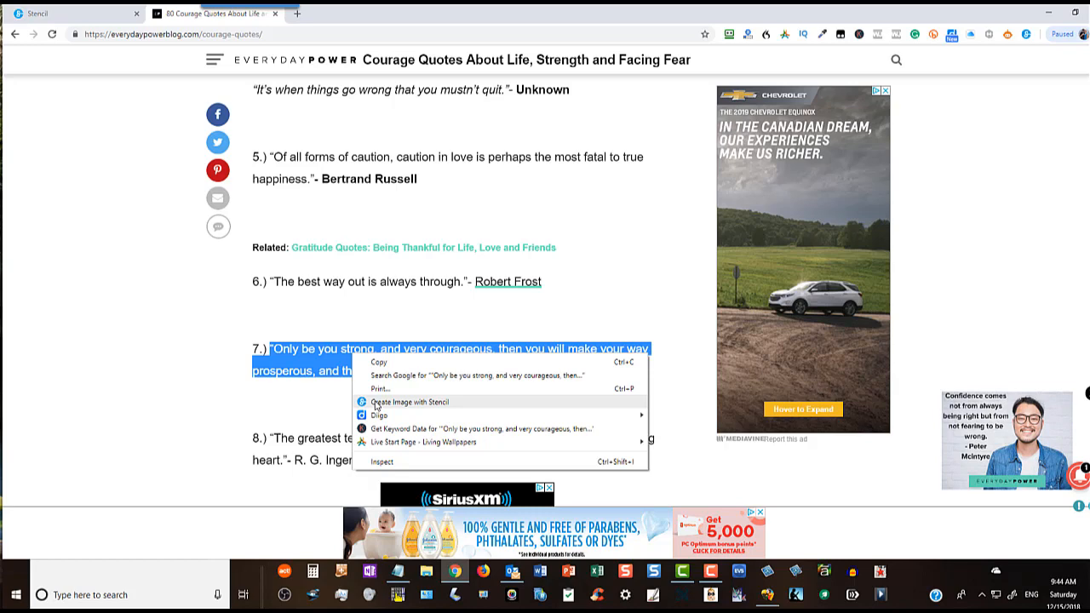
left_click(376, 404)
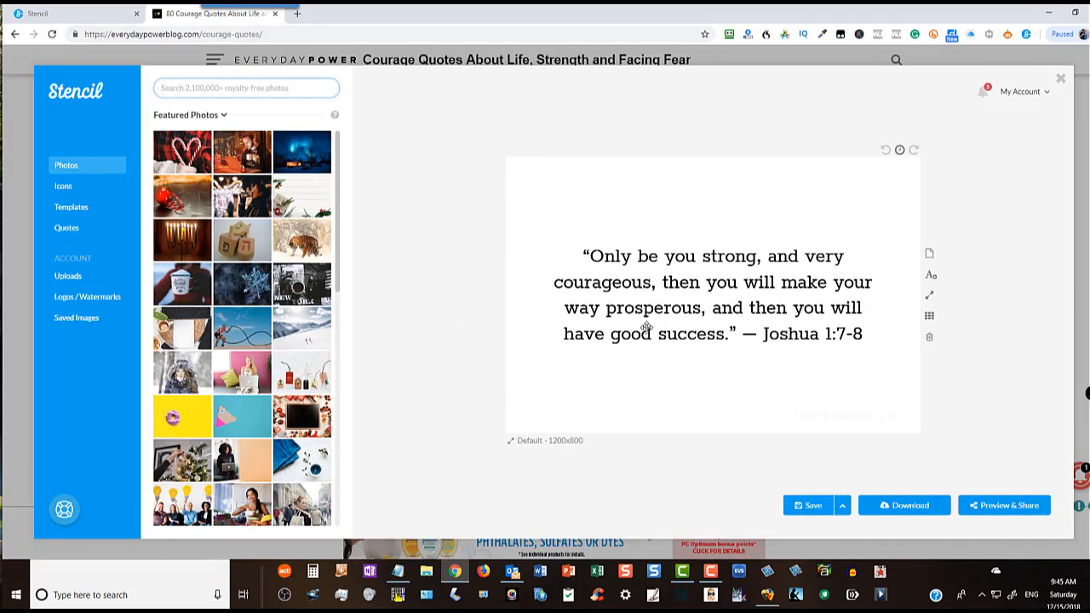
left_click(1060, 80)
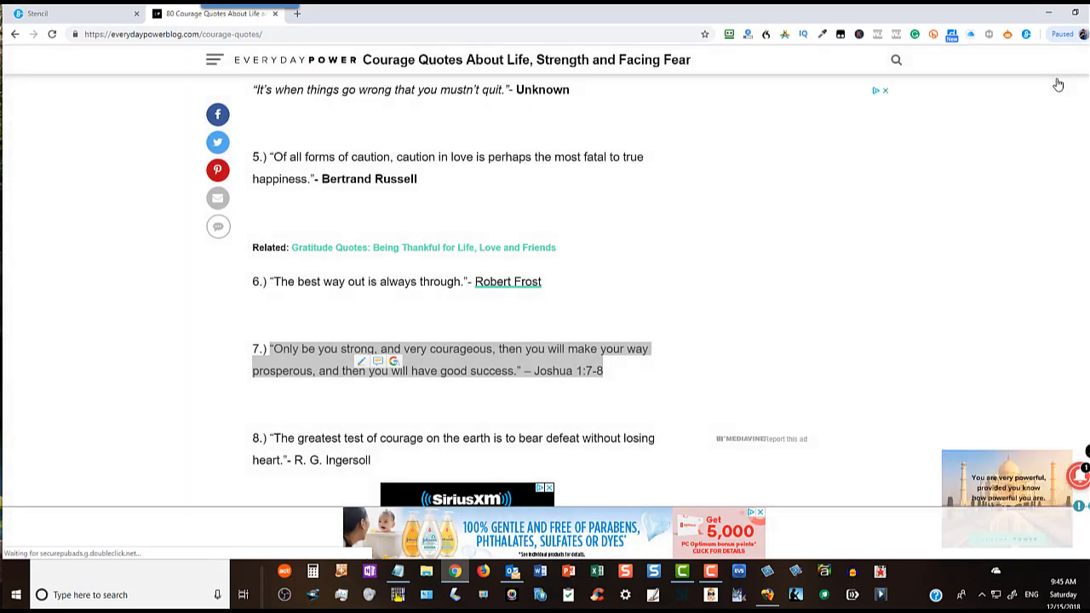
Create a Stencil image from quote 10, "Don't get discouraged; it is often the last key in the bunch that opens the lock.".
left_click(513, 405)
scroll(514, 405, "down", 5)
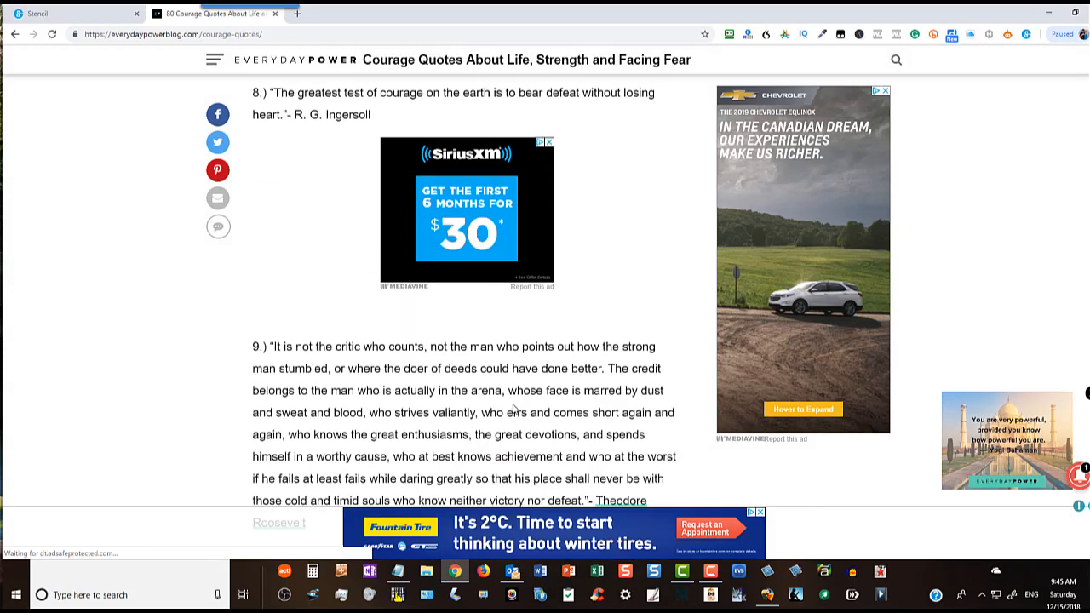
scroll(514, 405, "down", 3)
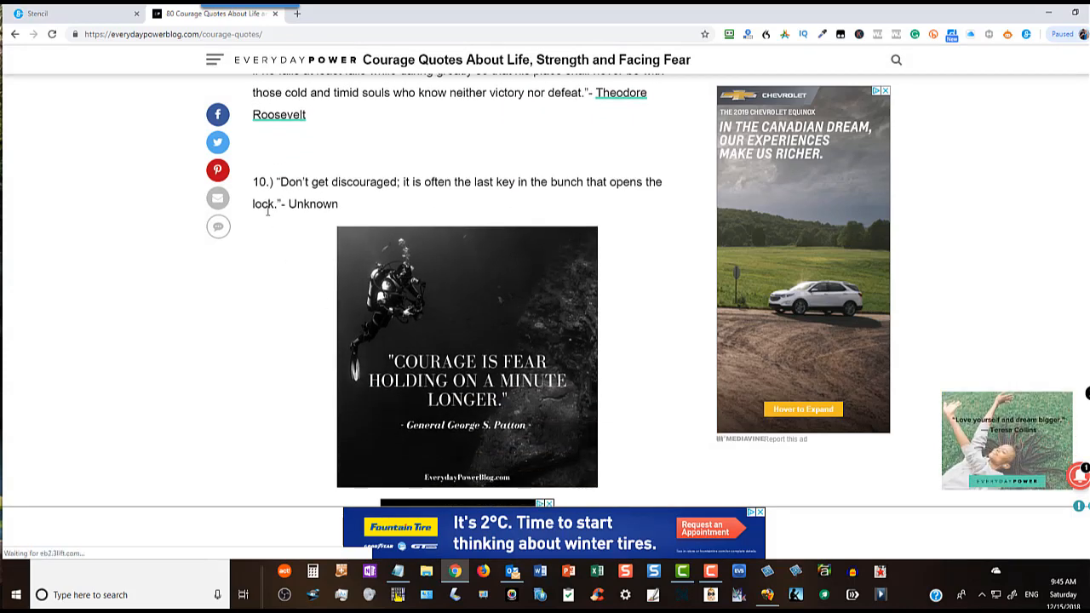
left_click_drag(275, 183, 344, 221)
right_click(305, 204)
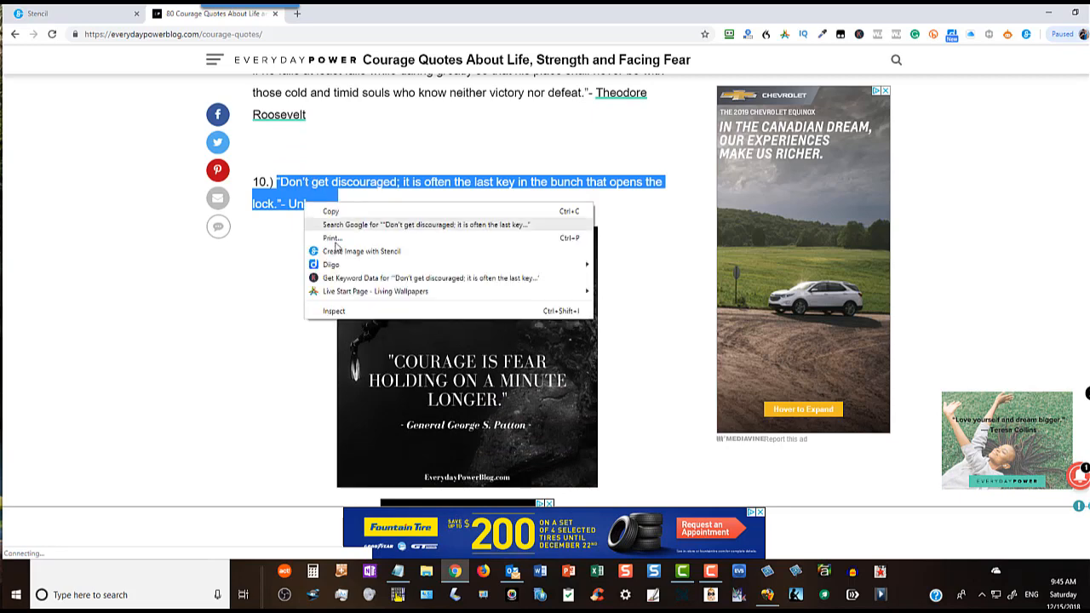
left_click(341, 252)
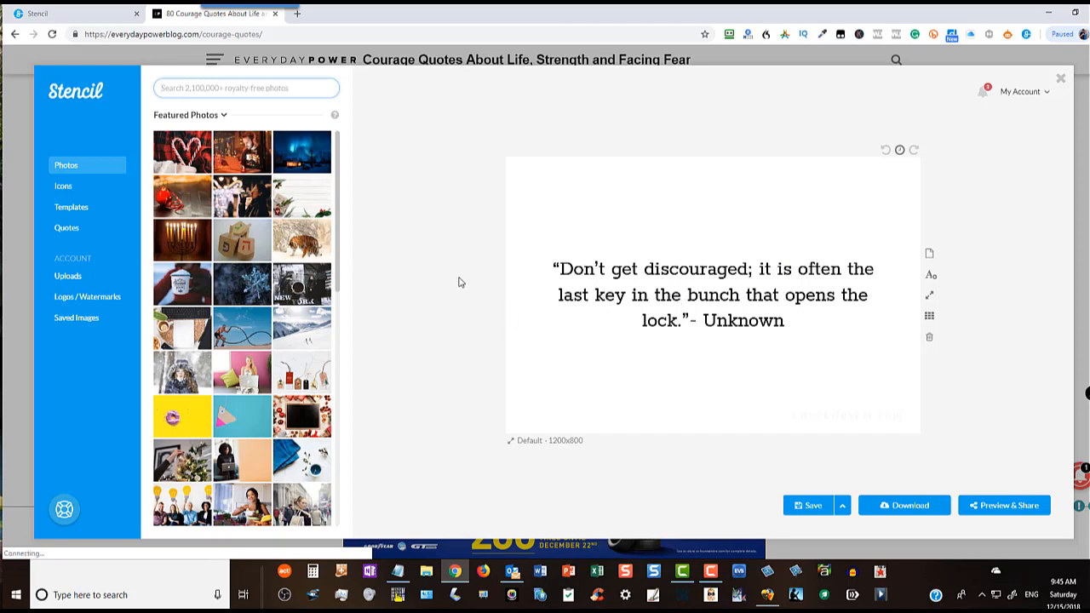
Search the photos for "hope" and use the silhouette of a person praying at sunset as the background.
left_click(190, 90)
type("hope")
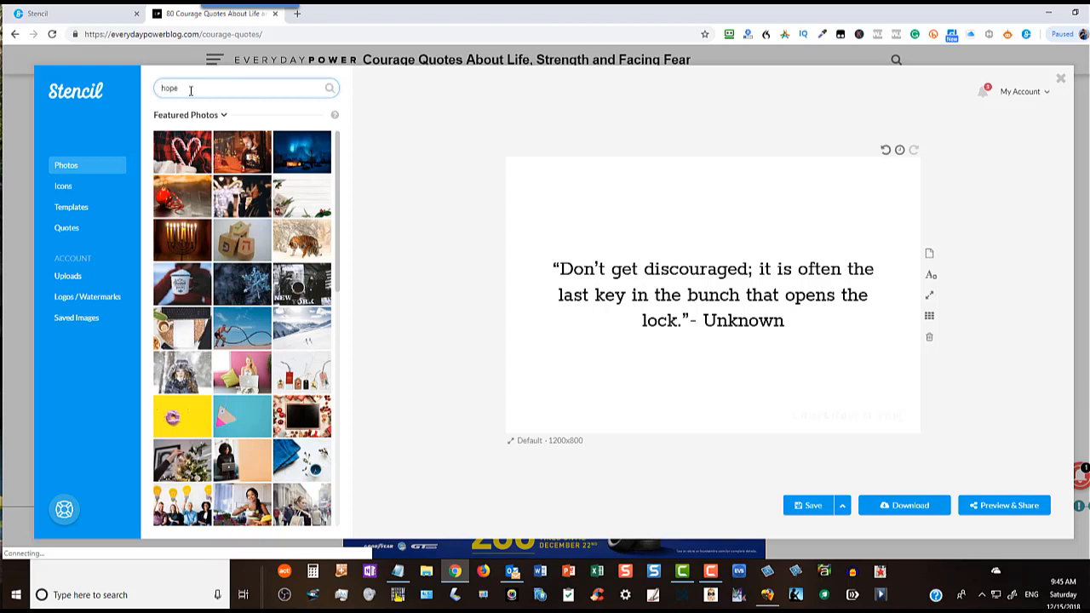
key("Return")
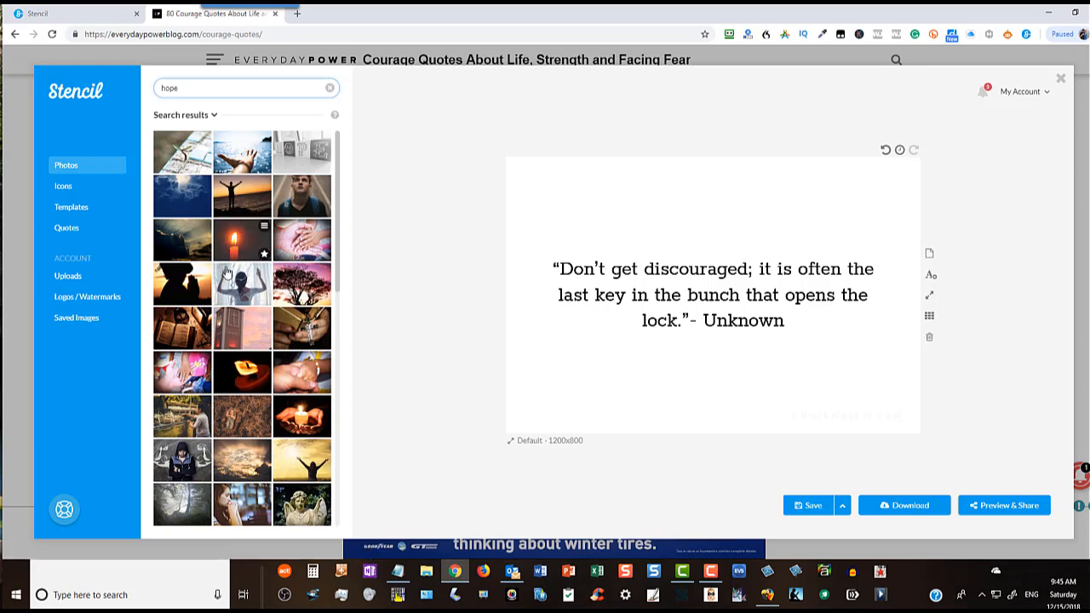
left_click(180, 297)
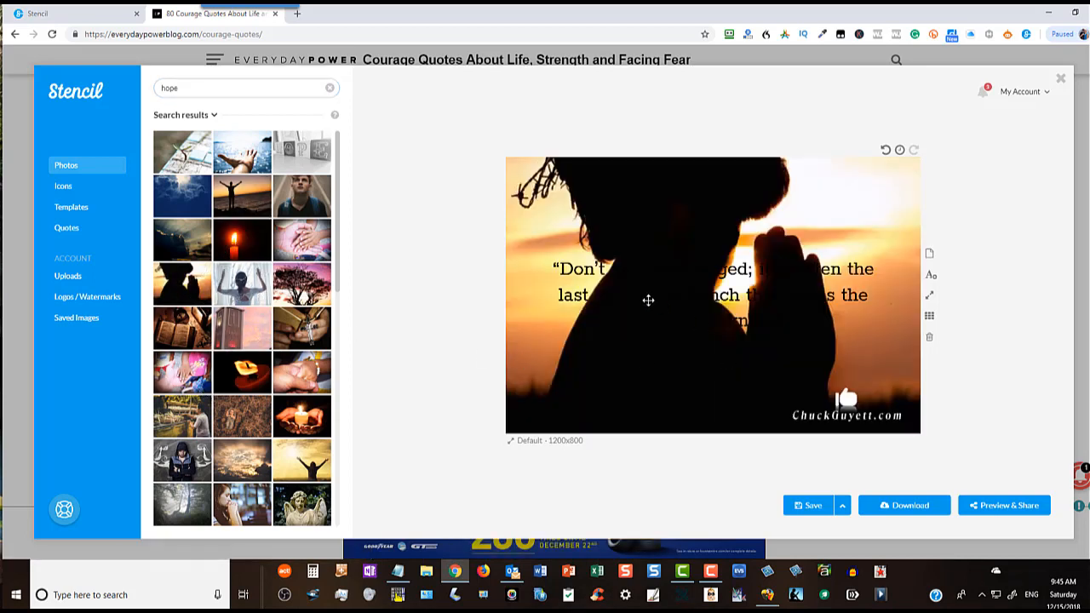
Change the quote's text colour to near-white #fcf9f9.
left_click(578, 297)
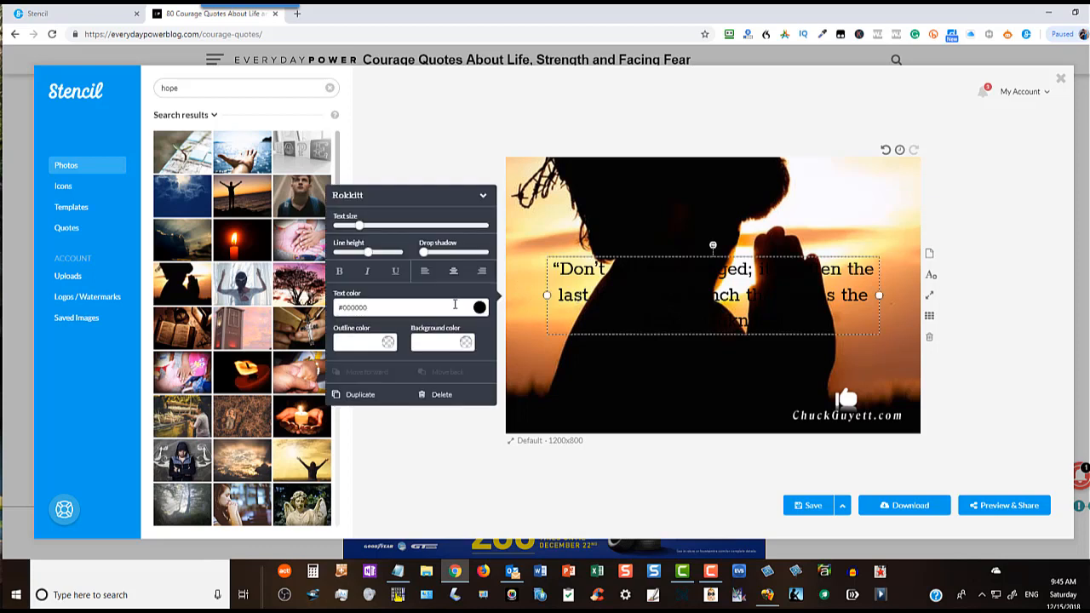
left_click(480, 308)
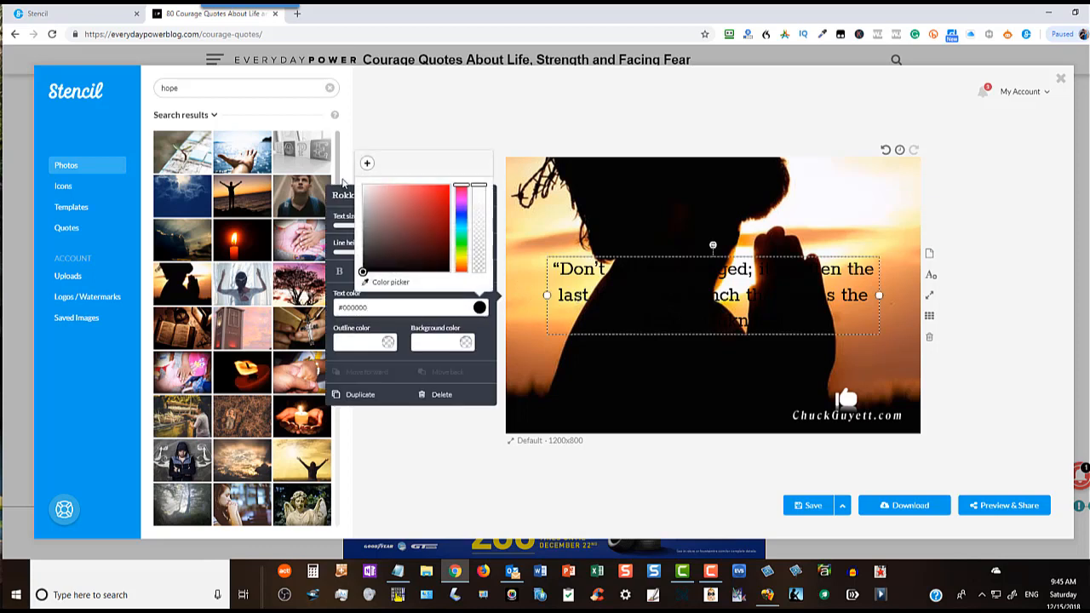
left_click(367, 188)
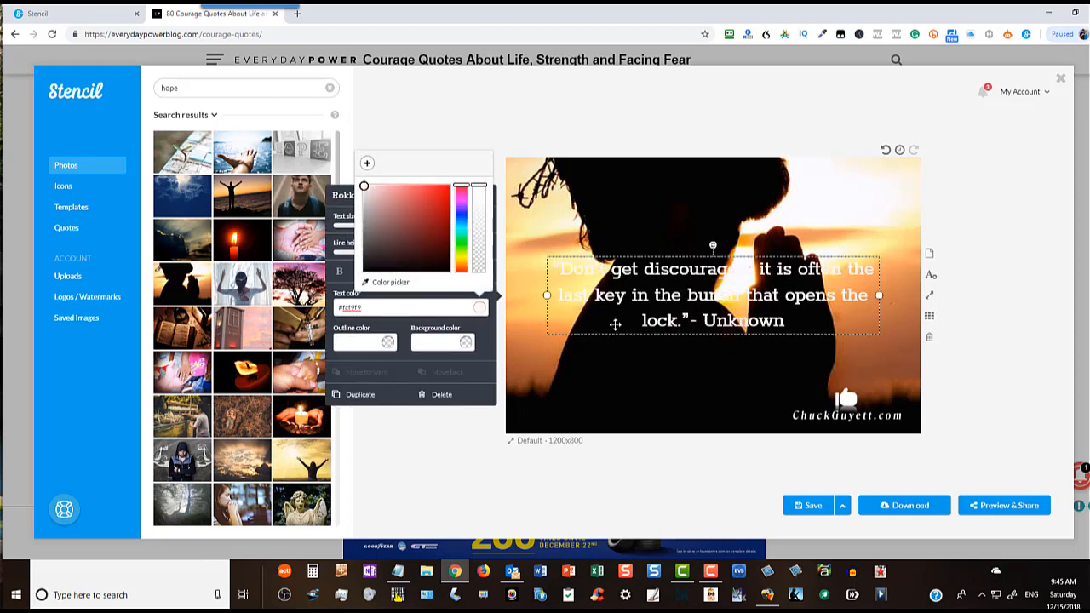
Shift the background photo down to show the whole face, and move the quote to the image's lower edge.
mouse_move(611, 343)
left_mouse_down()
mouse_move(606, 389)
mouse_move(603, 299)
mouse_move(602, 345)
left_mouse_up()
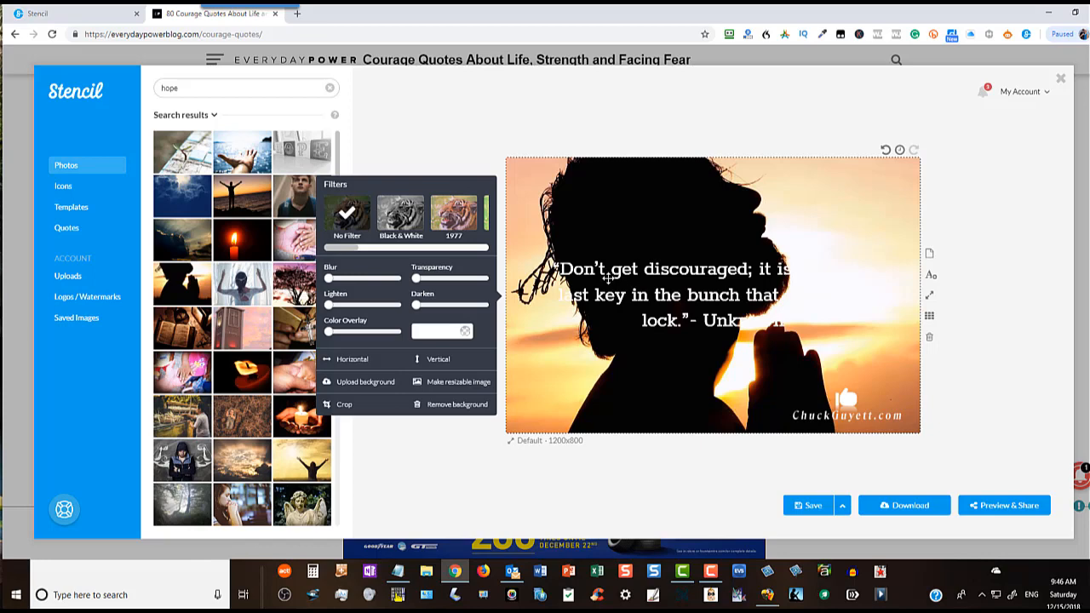
left_click_drag(601, 268, 547, 374)
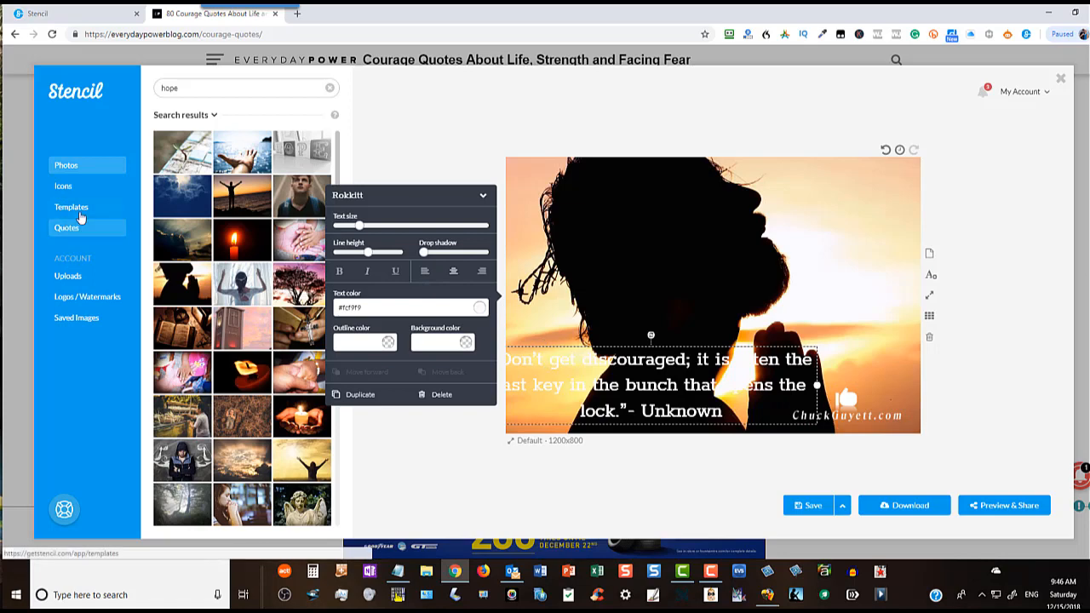
Add the black square icon and stretch it into a band spanning the image's full width.
left_click(75, 196)
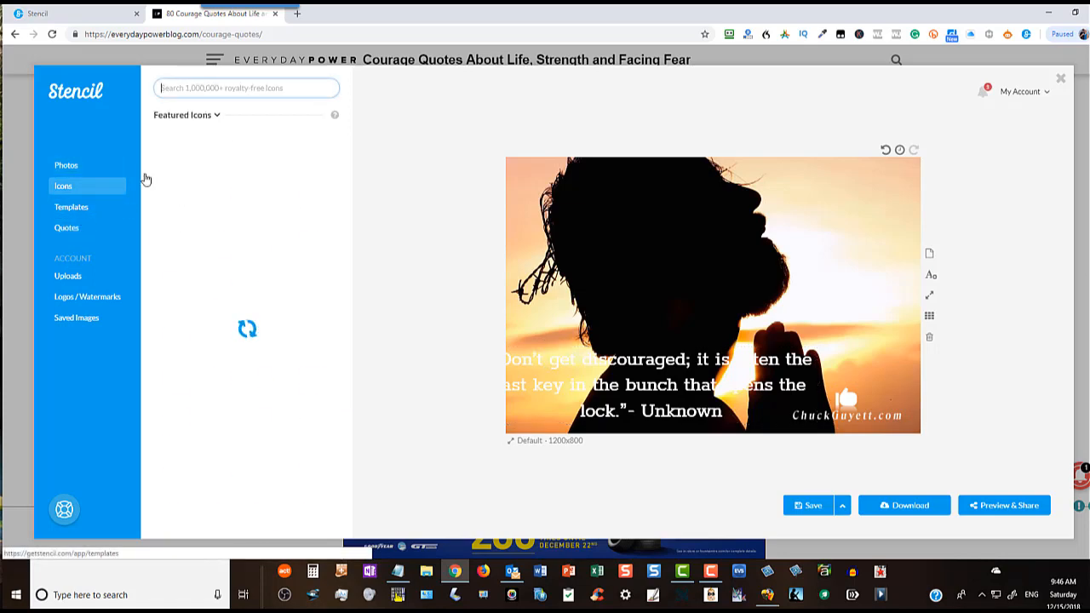
left_click(224, 147)
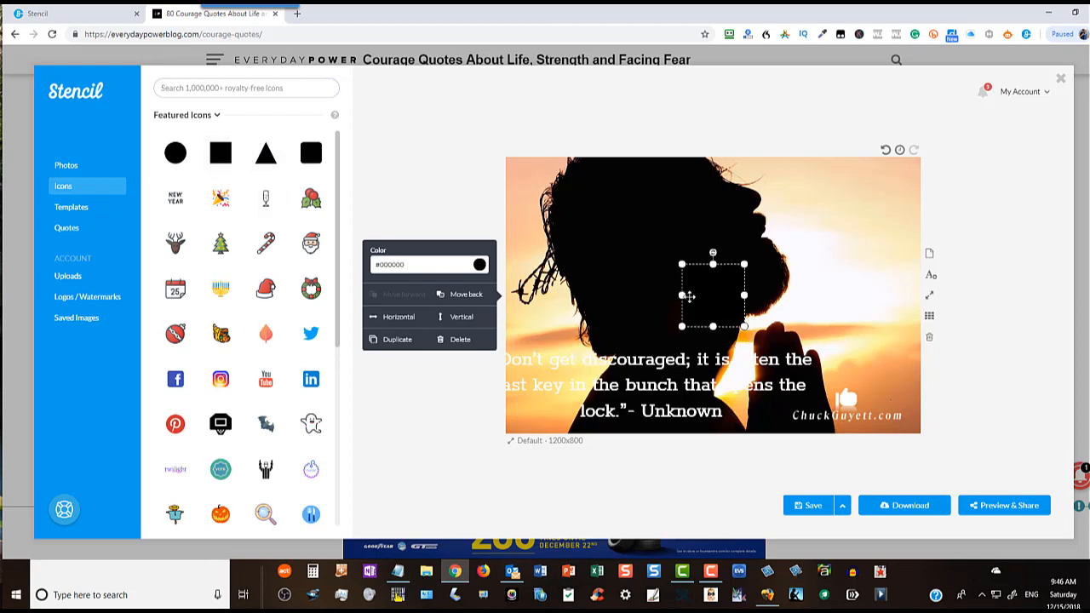
left_click_drag(680, 297, 500, 296)
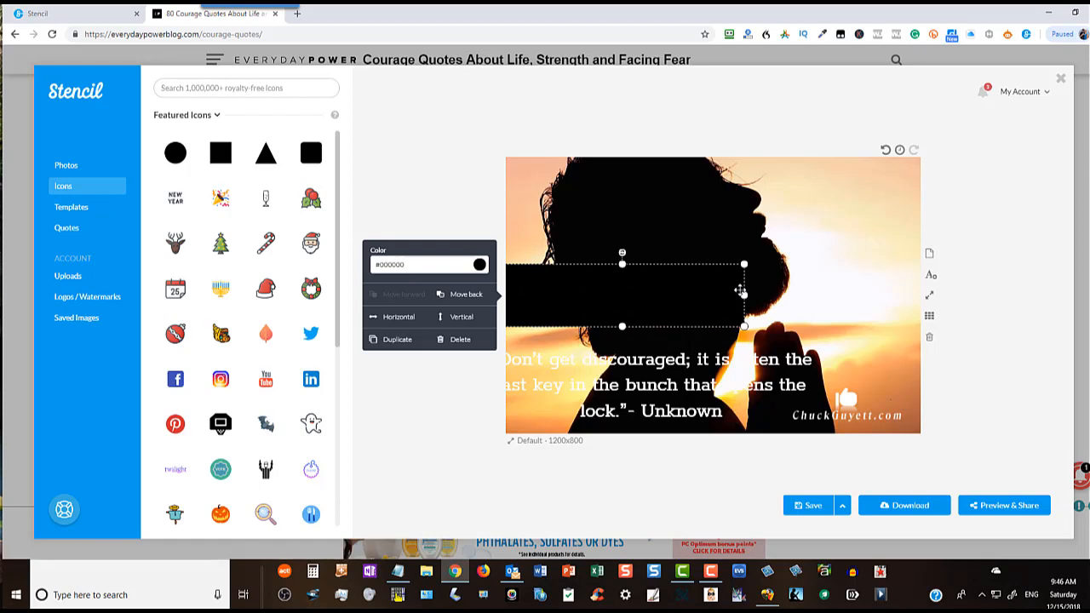
left_click_drag(745, 296, 925, 297)
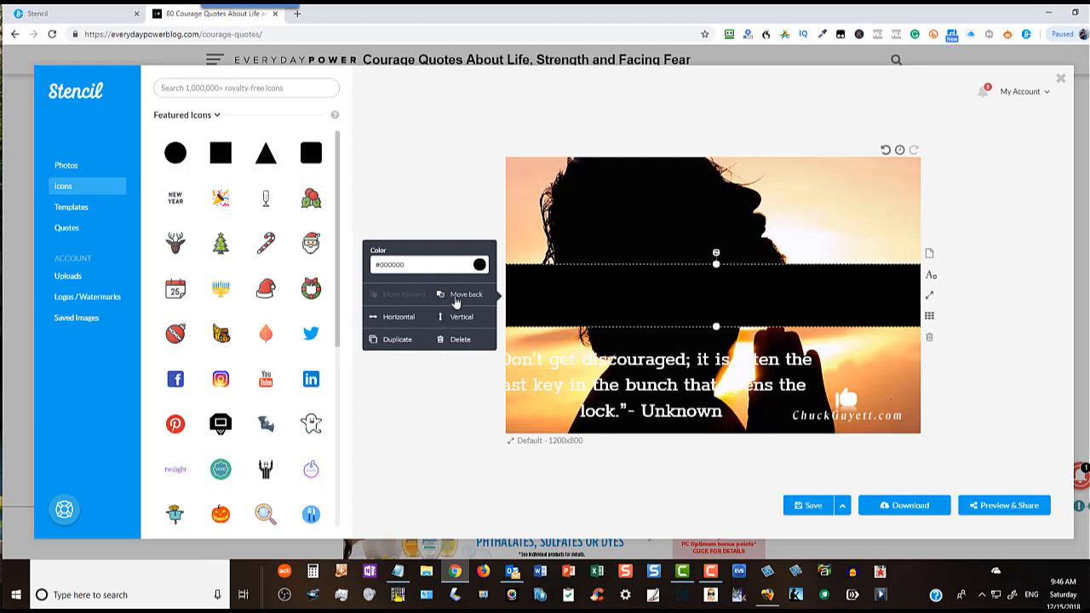
Send the black band behind the quote, move it to the image's bottom, and extend it upward to cover the text area.
left_click(457, 297)
left_click_drag(618, 296, 635, 396)
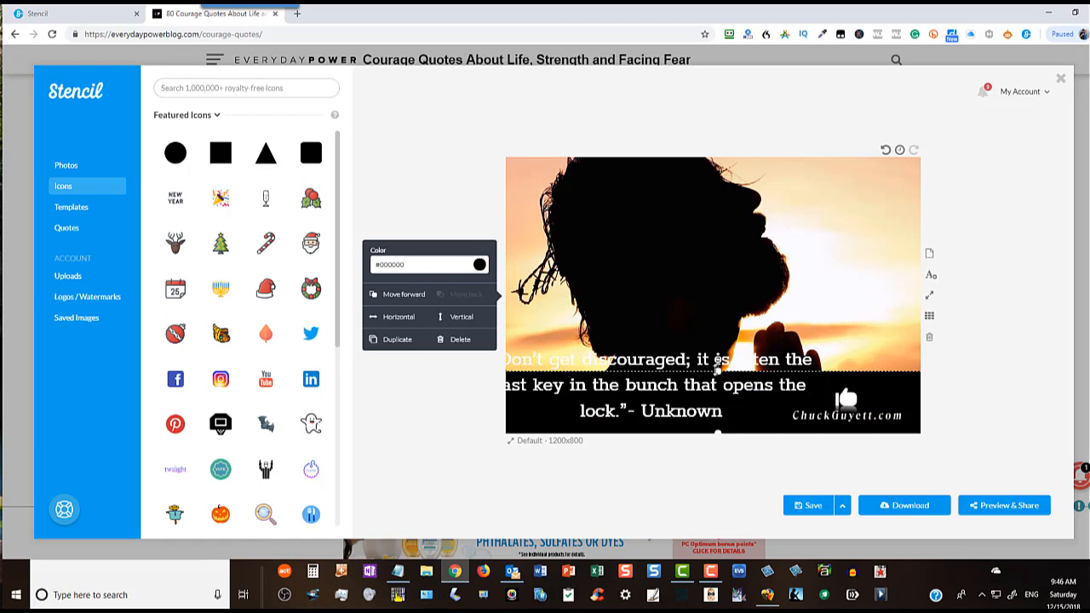
left_click_drag(717, 364, 718, 349)
Reduce the quote's text size so it fits on two lines, and move the logo watermark to the image's upper-right area.
left_click(684, 373)
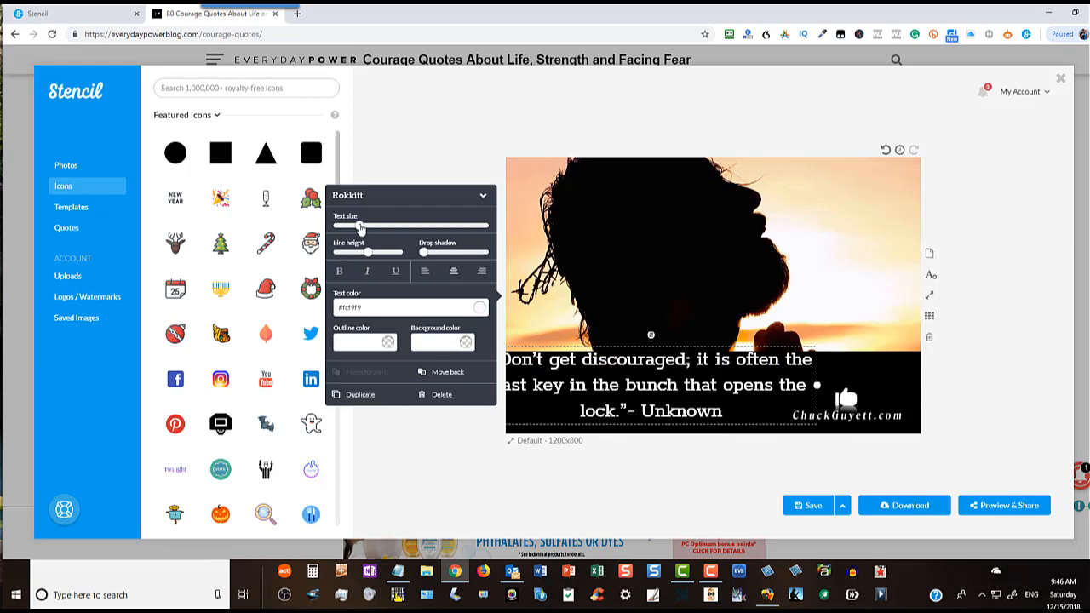
left_click_drag(359, 228, 353, 232)
left_click(845, 405)
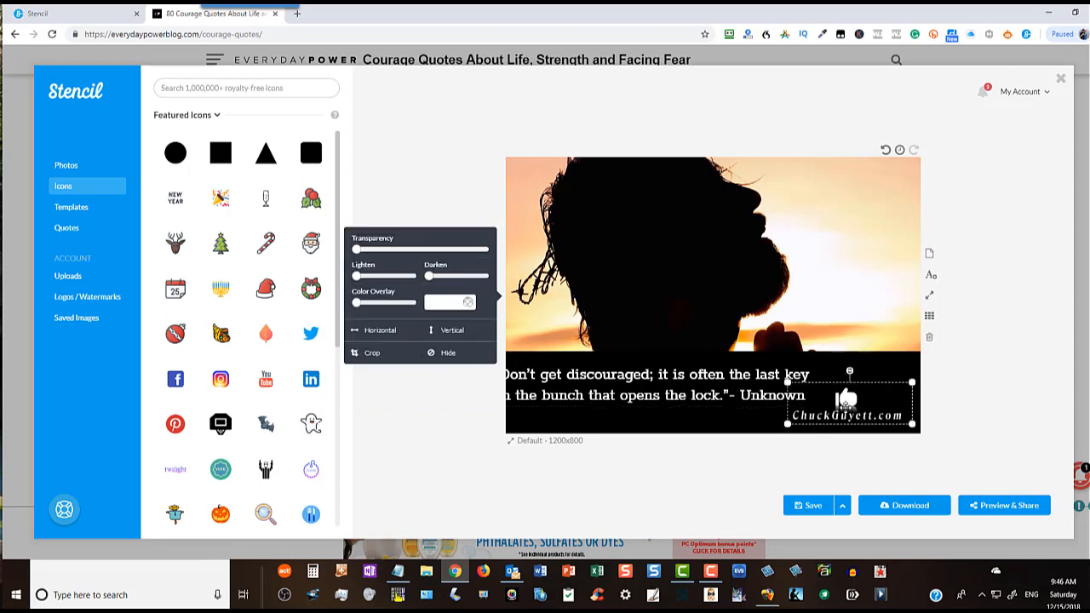
left_click_drag(846, 401, 845, 206)
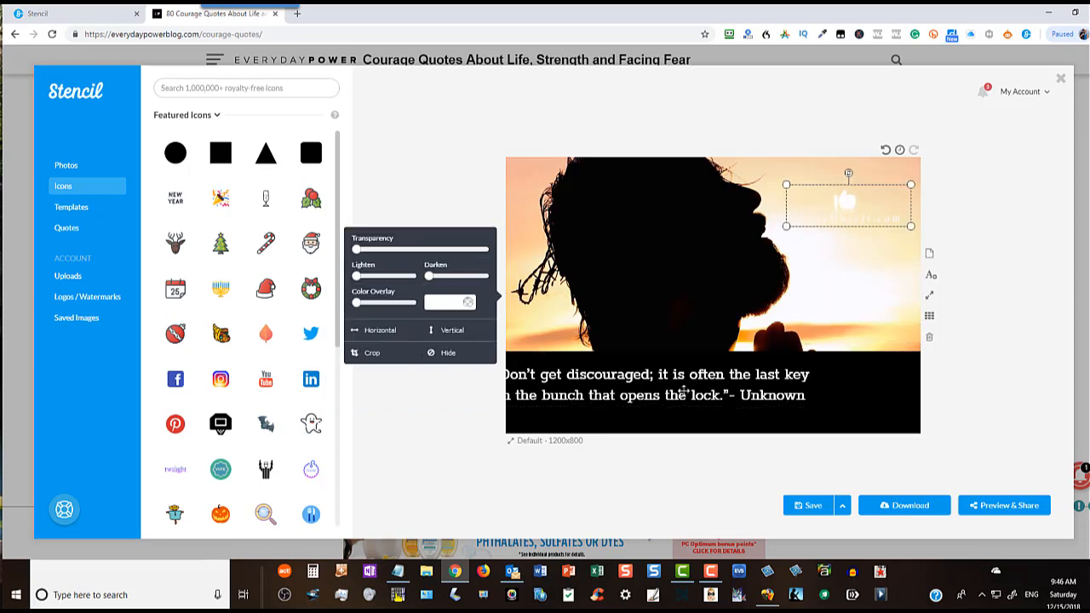
Move the quote down to the image's bottom centre and shrink the black band's height to fit the two text lines.
left_click_drag(684, 390, 749, 417)
left_click(695, 363)
left_click_drag(716, 354, 720, 368)
left_click_drag(720, 373, 723, 380)
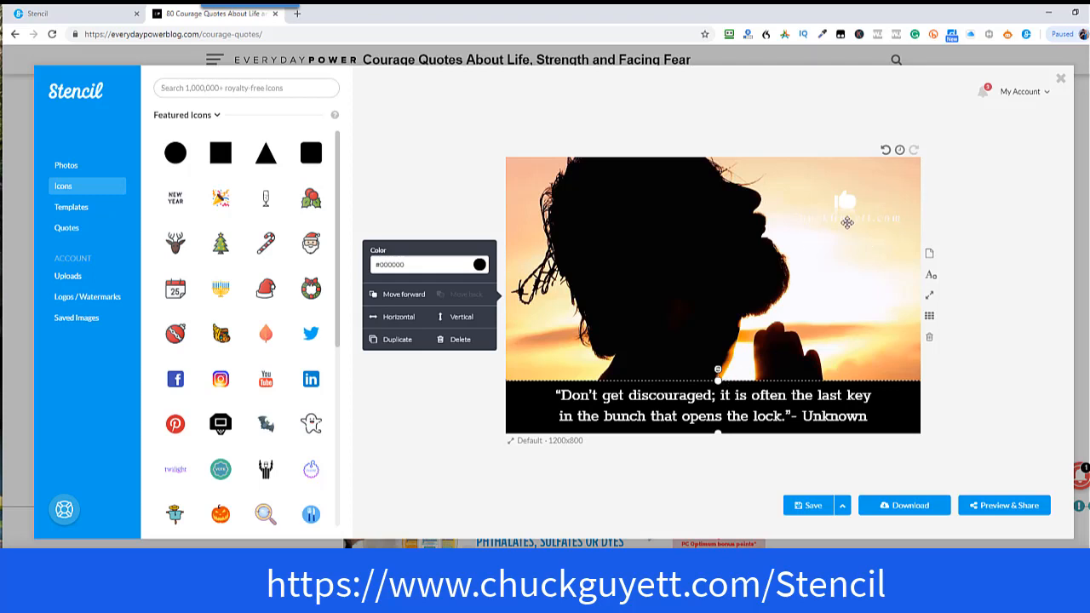
Delete the white logo watermark and turn on the black thumbs-up logo watermark in its place.
left_click(834, 204)
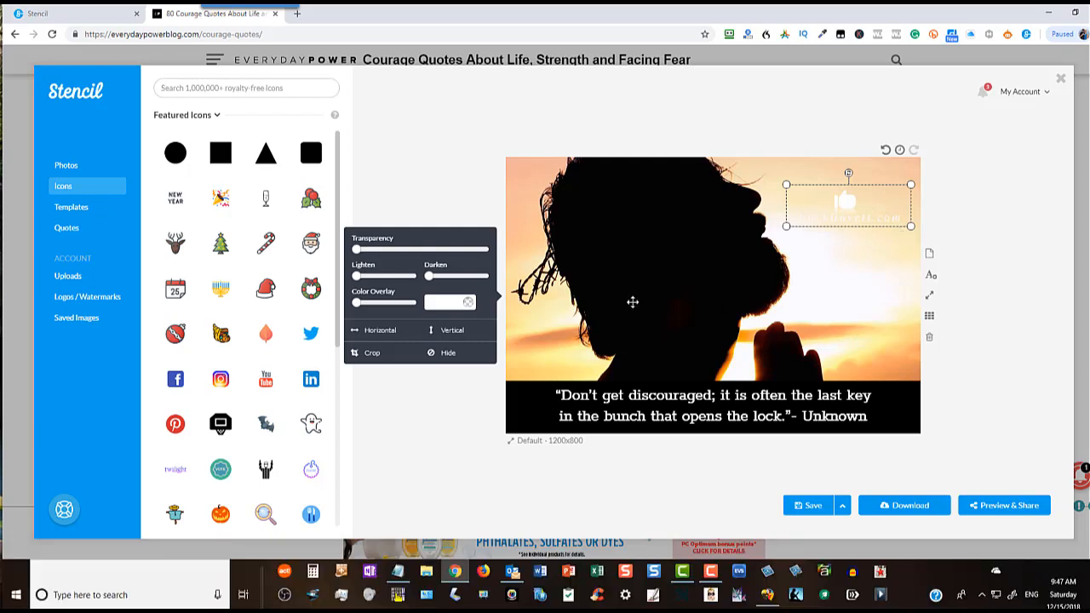
key("Delete")
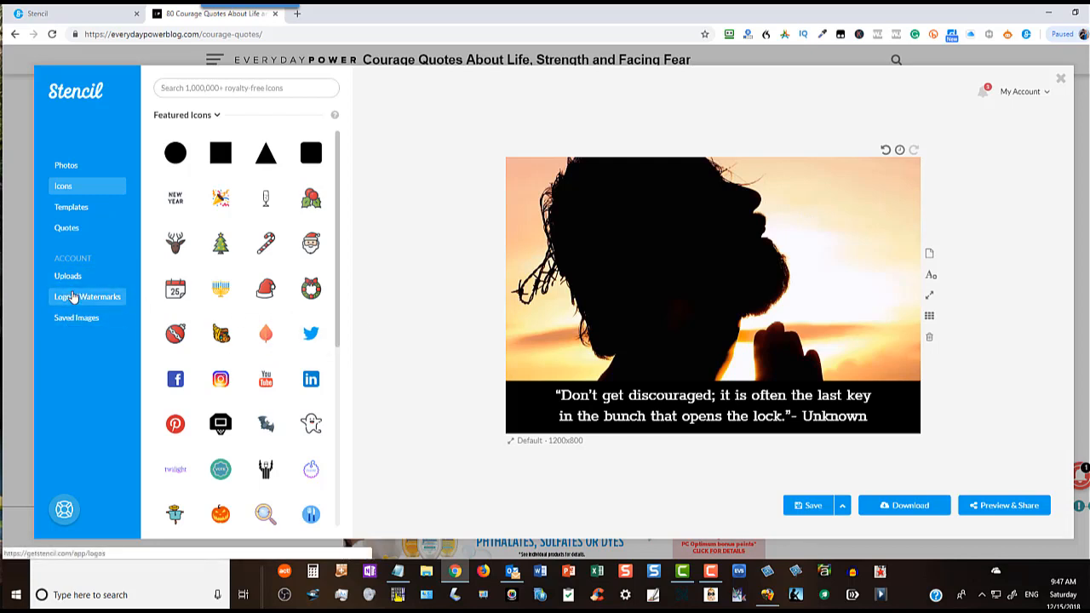
left_click(72, 297)
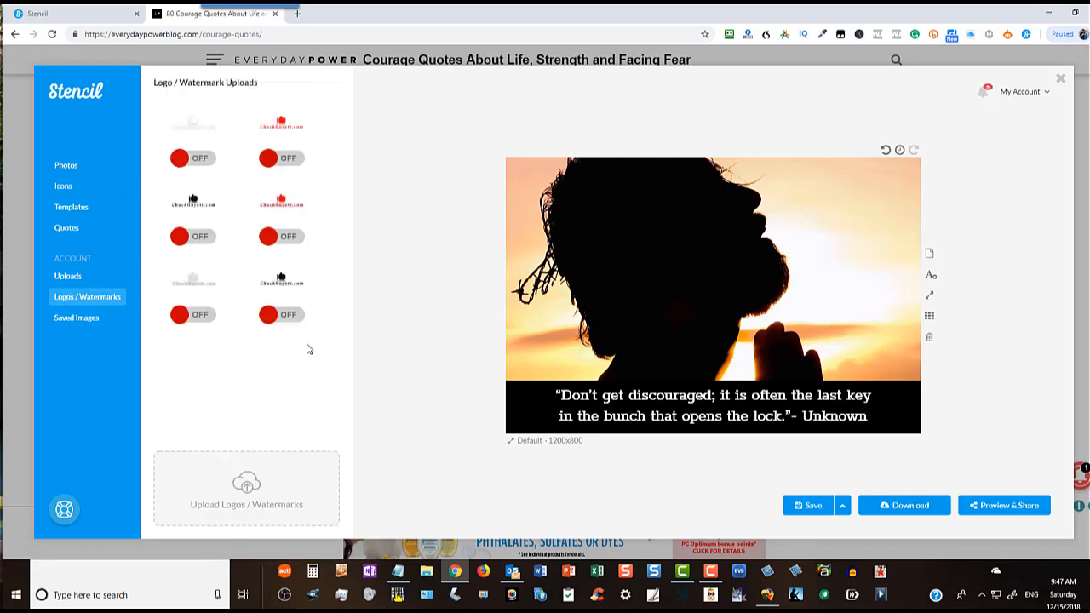
mouse_move(299, 260)
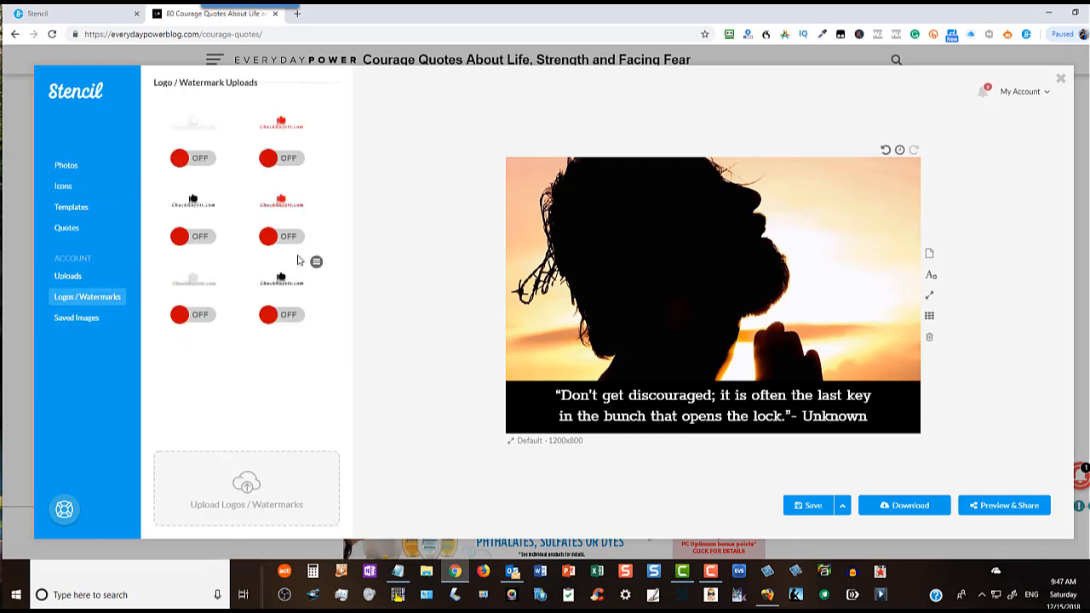
left_click(294, 315)
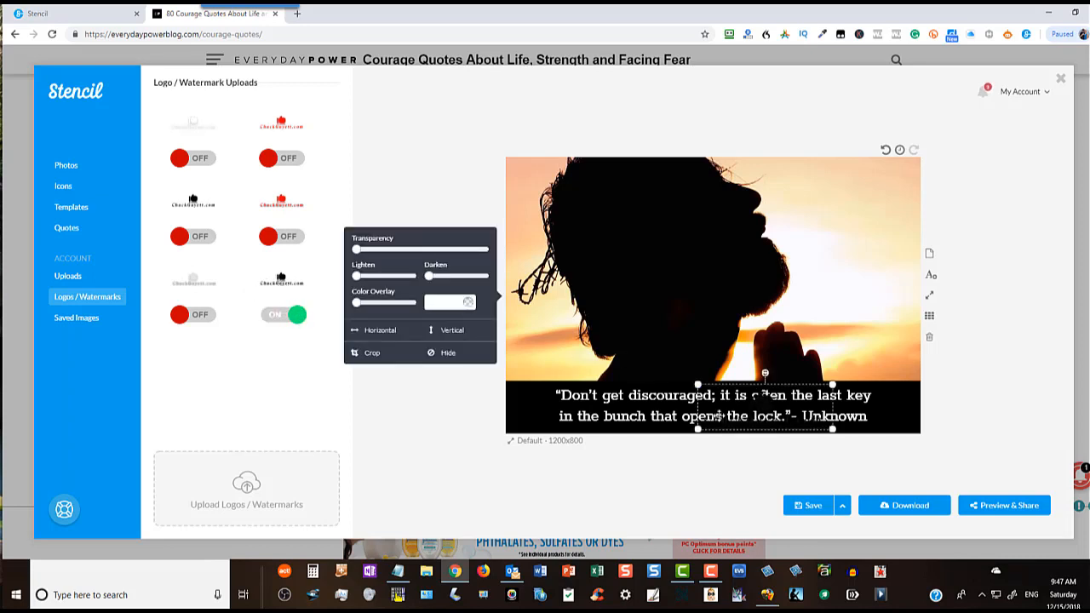
Move the black logo watermark to the image's upper-right corner and shrink it to leave a small margin.
left_click_drag(772, 397, 865, 180)
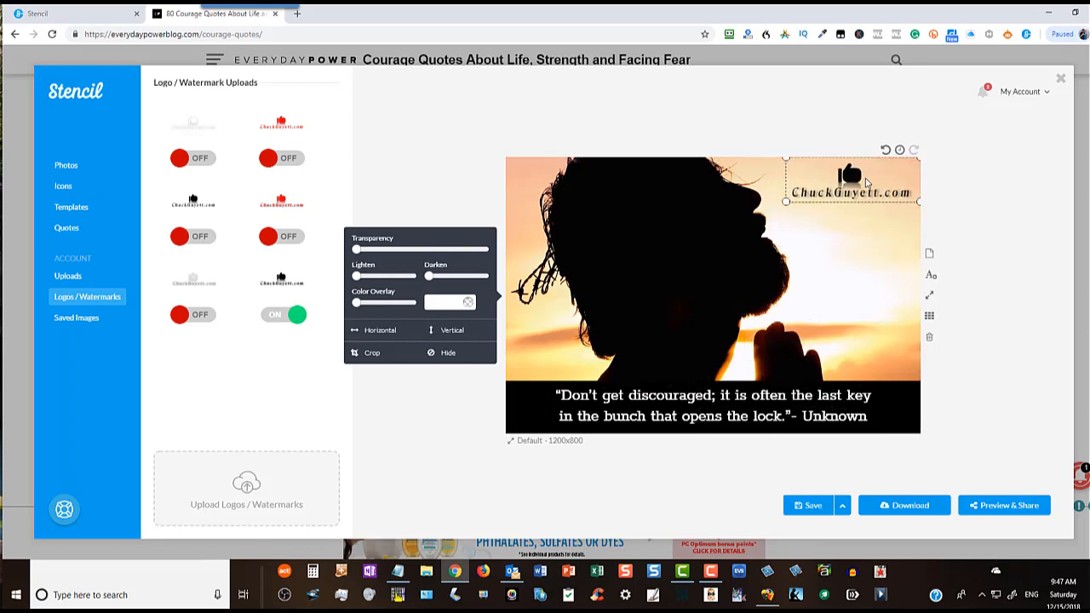
left_click_drag(788, 202, 821, 193)
left_click_drag(882, 179, 870, 186)
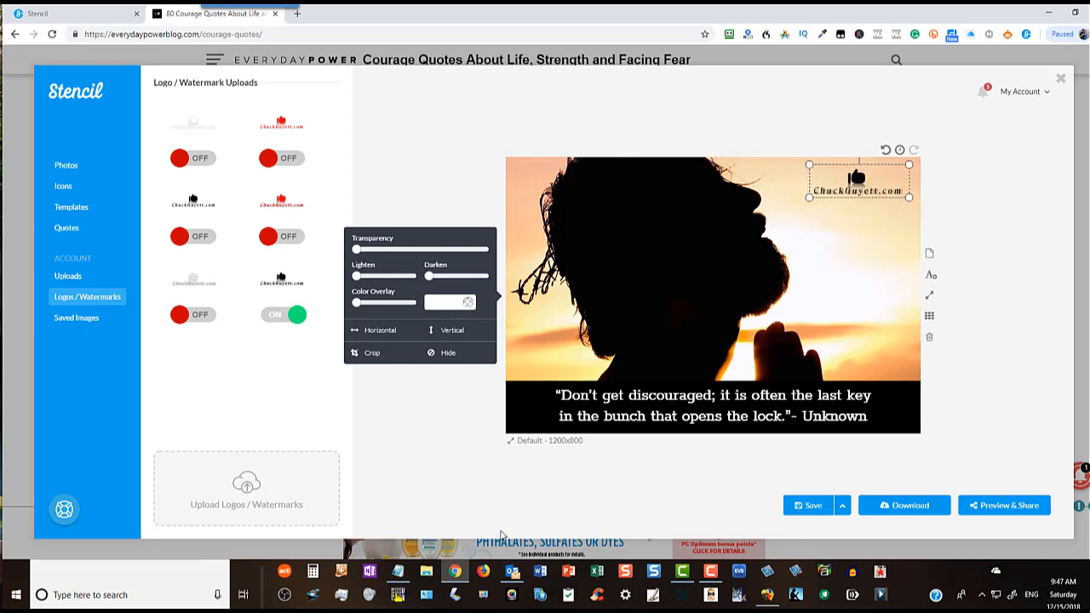
left_click(503, 535)
Shift the background photo slightly down behind the black band.
left_click(689, 281)
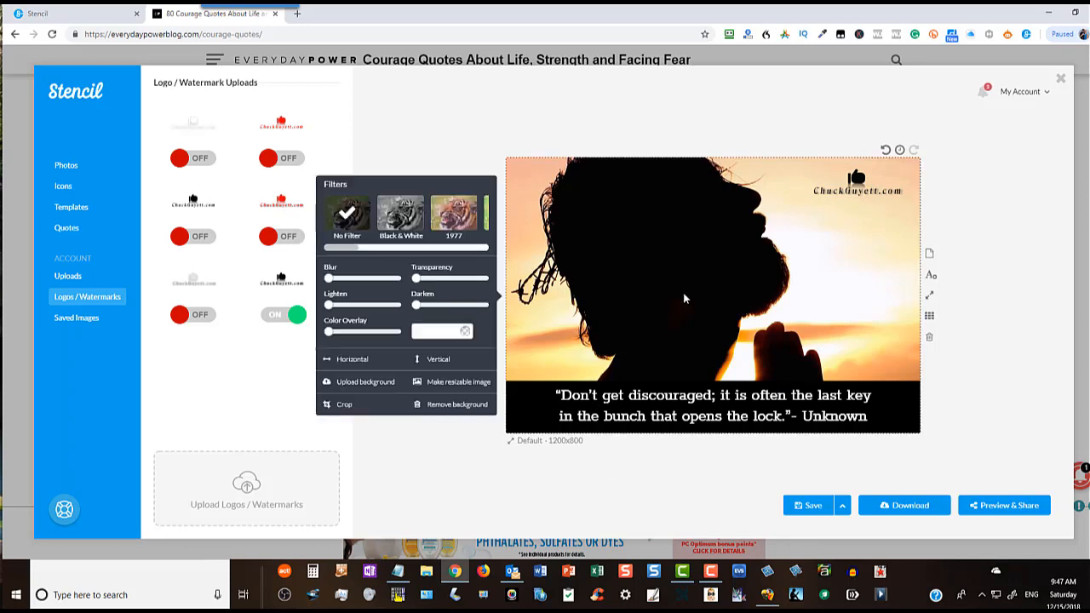
left_click_drag(688, 281, 666, 296)
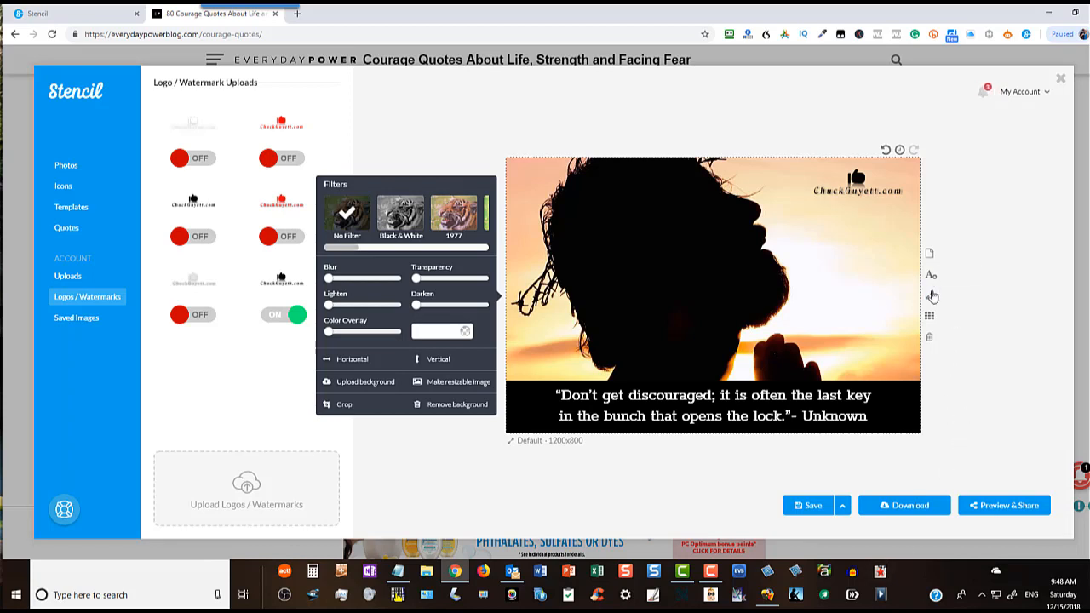
left_click(959, 378)
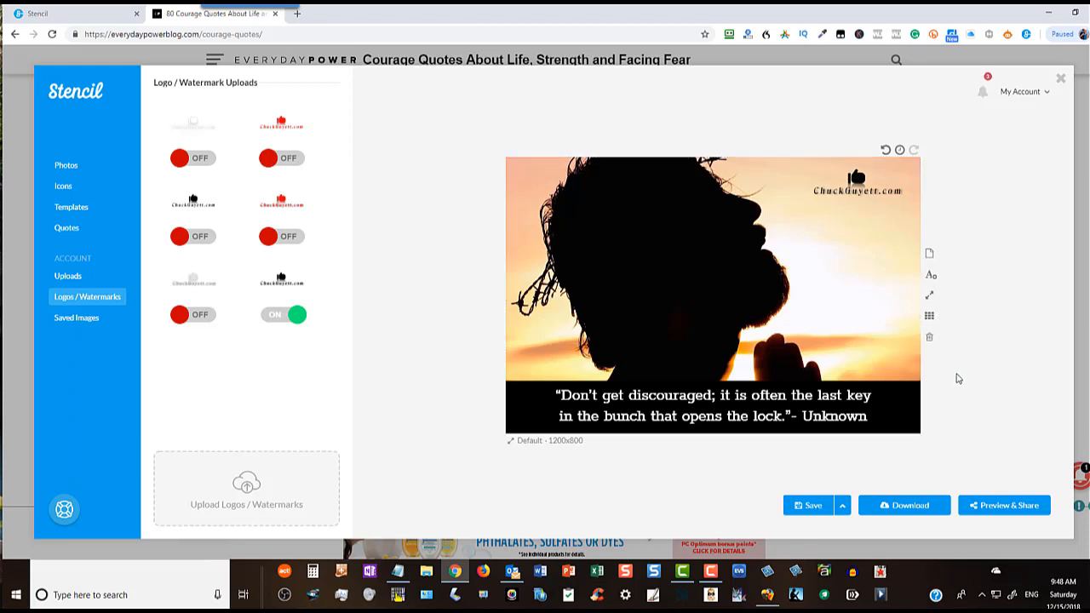
Preview how the image looks as a Facebook post, and return to the editor without posting.
left_click(1004, 514)
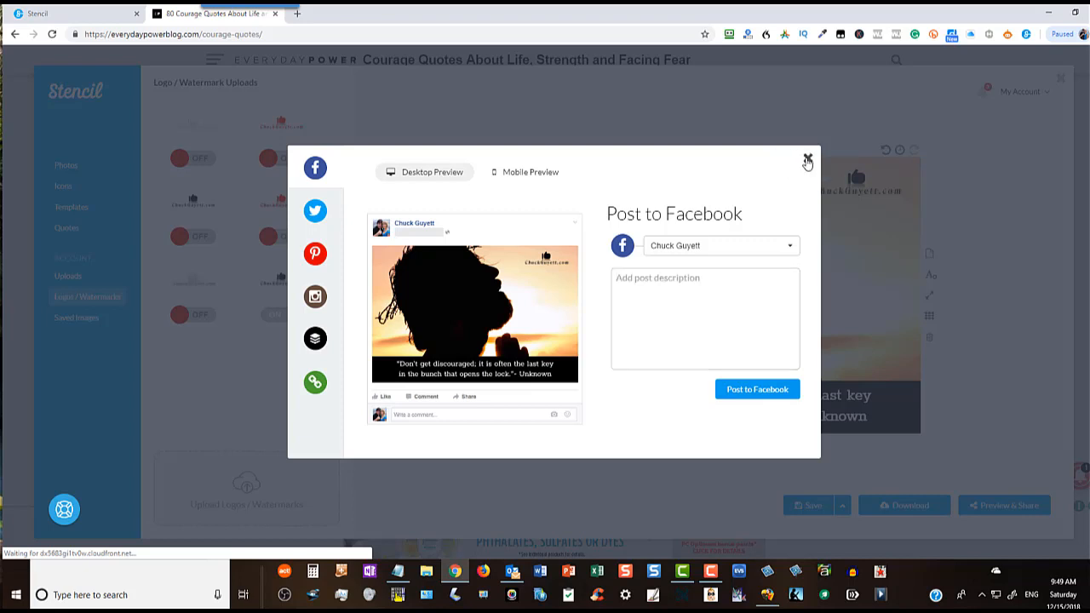
left_click(808, 159)
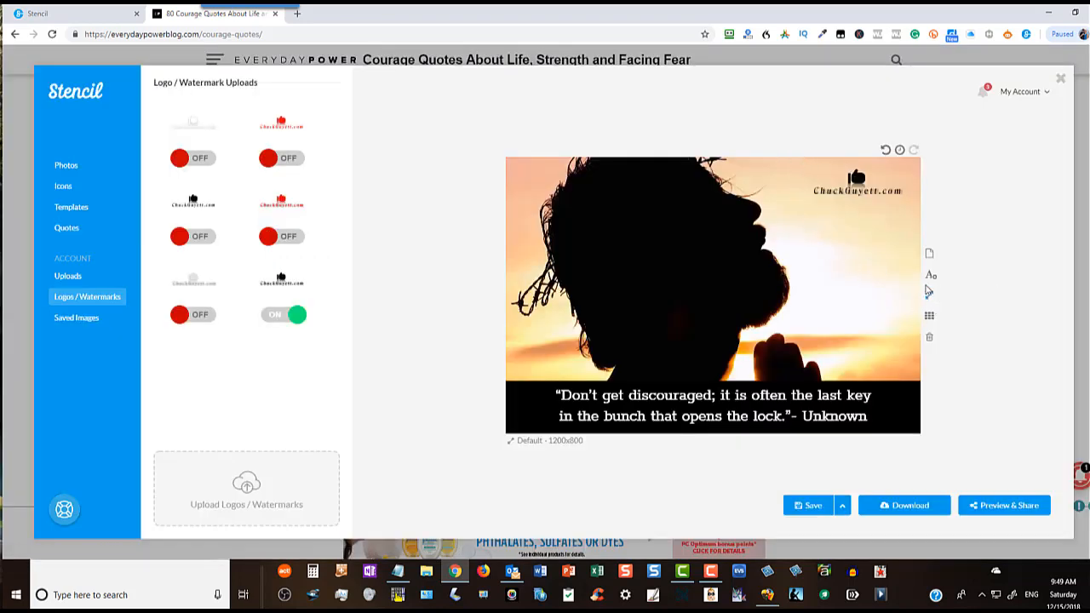
Resize the image to the Facebook Photo (940x788) preset.
left_click(931, 296)
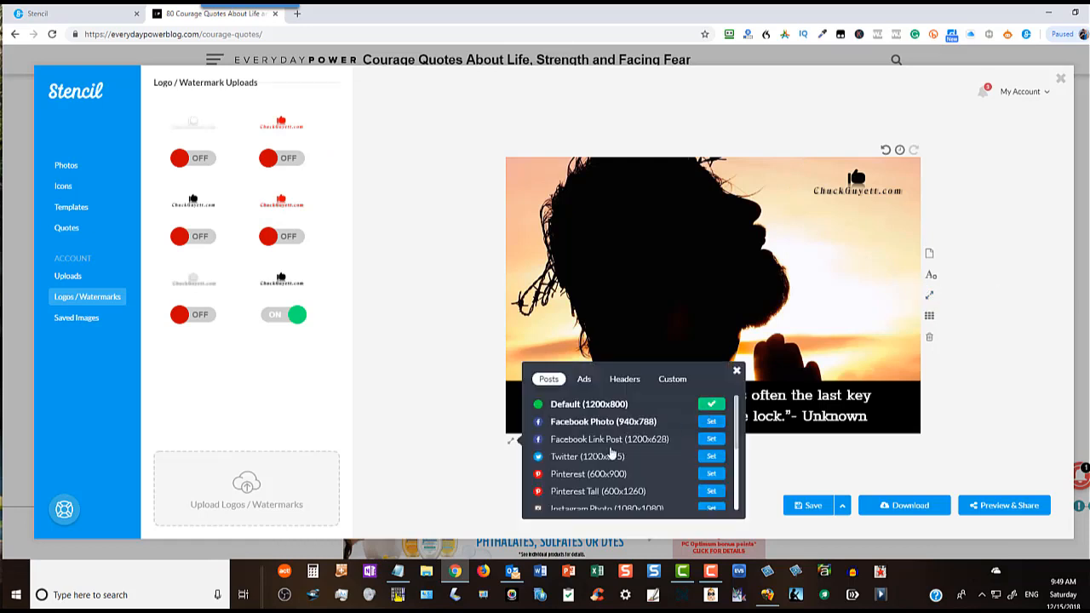
left_click(579, 422)
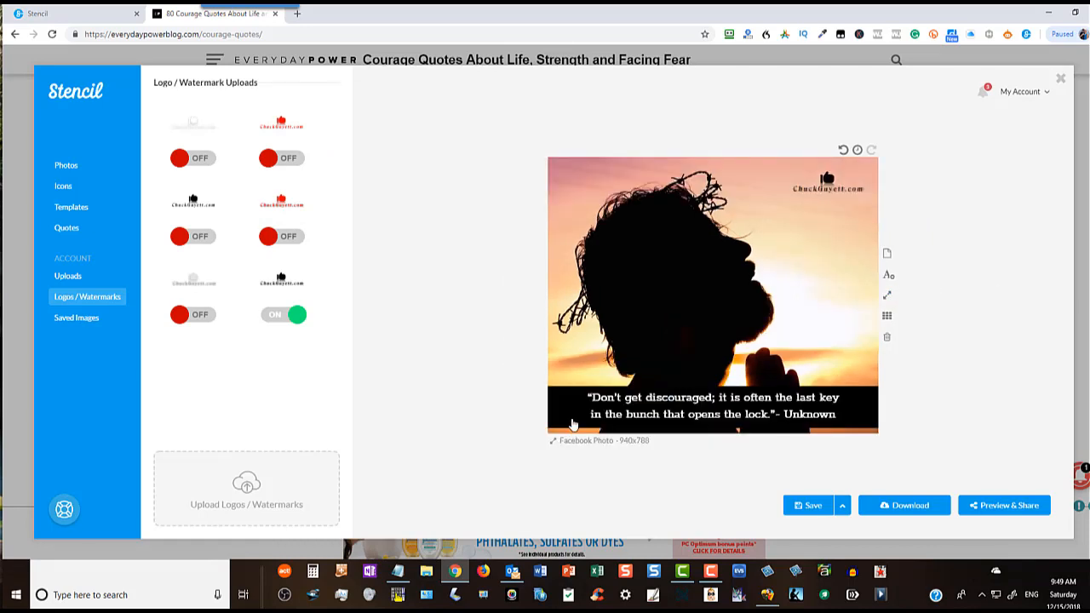
Align the black band with the image's bottom edge, extend it up behind the text, and centre the quote vertically on it.
left_click(573, 426)
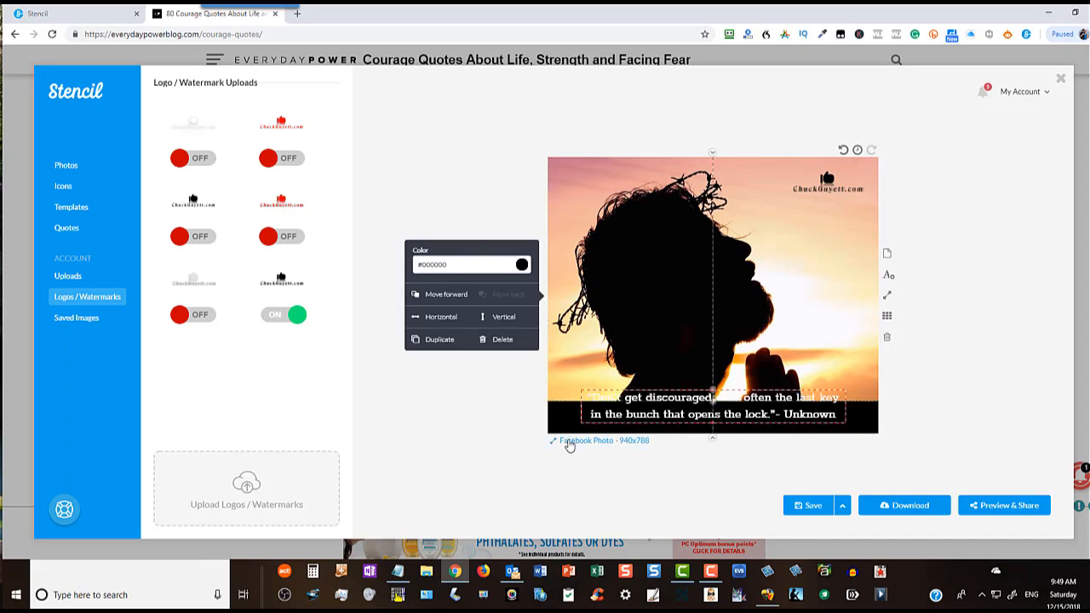
left_click(605, 420)
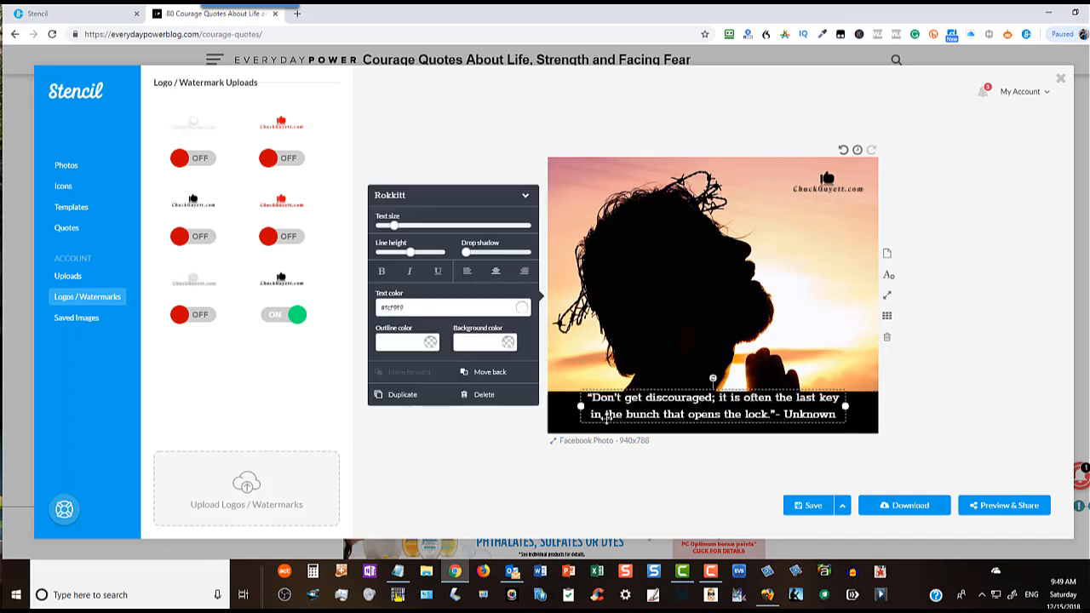
left_click_drag(607, 432, 614, 424)
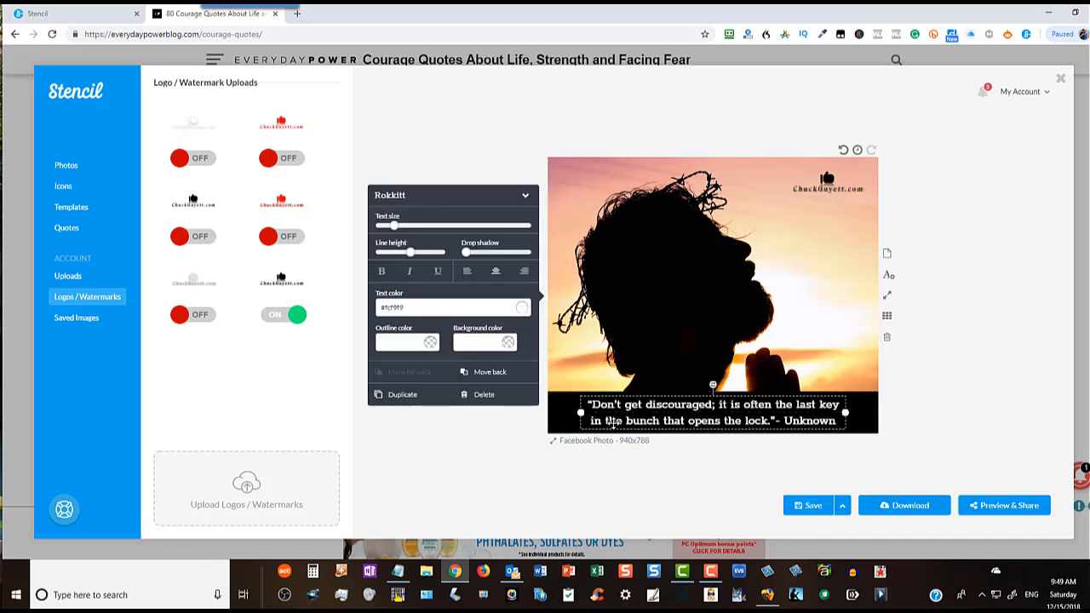